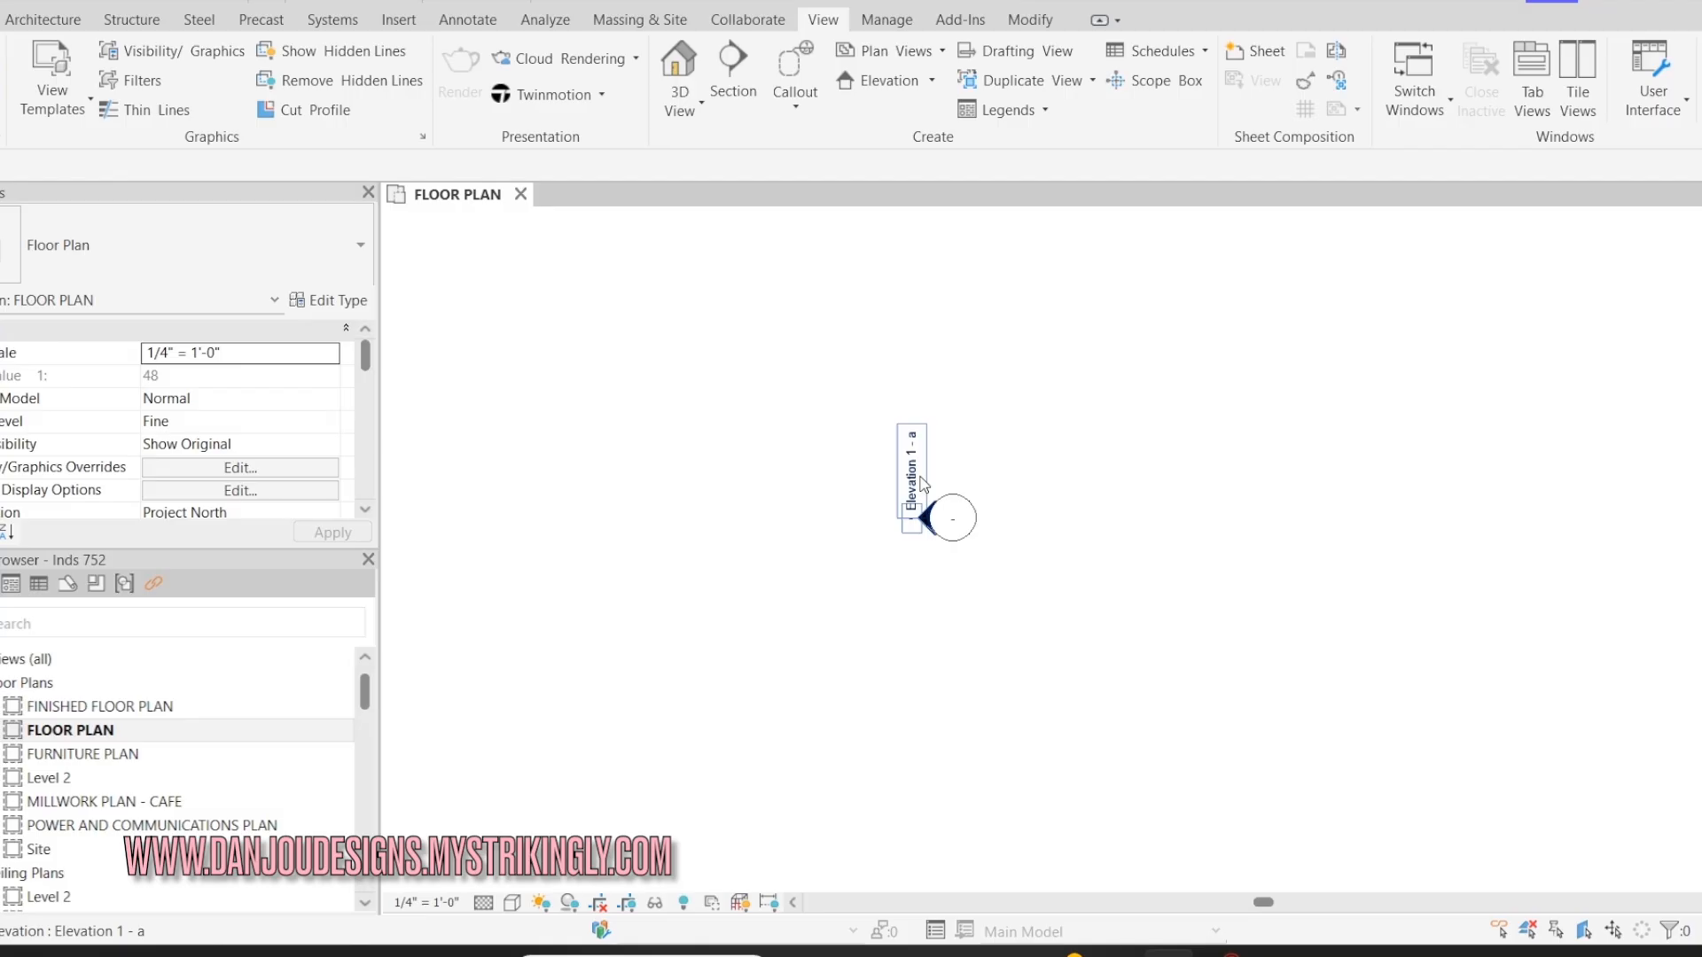
{"action": "left_click", "coordinate": [922, 484]}
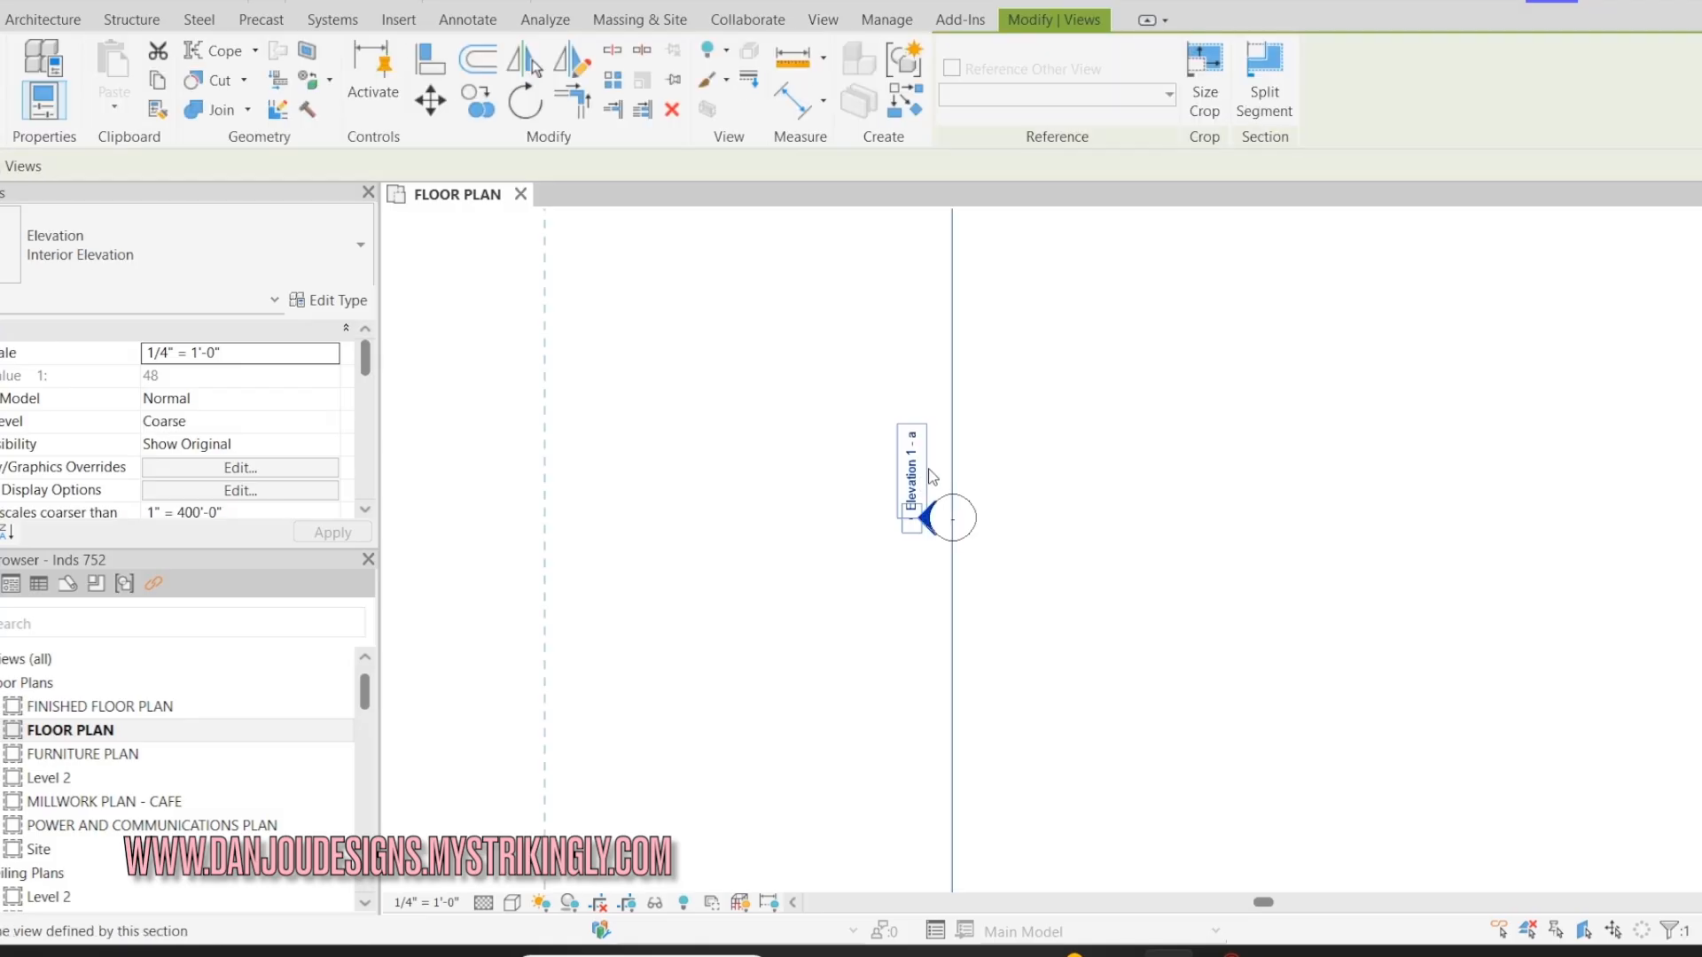
{"action": "left_click", "coordinate": [1048, 479]}
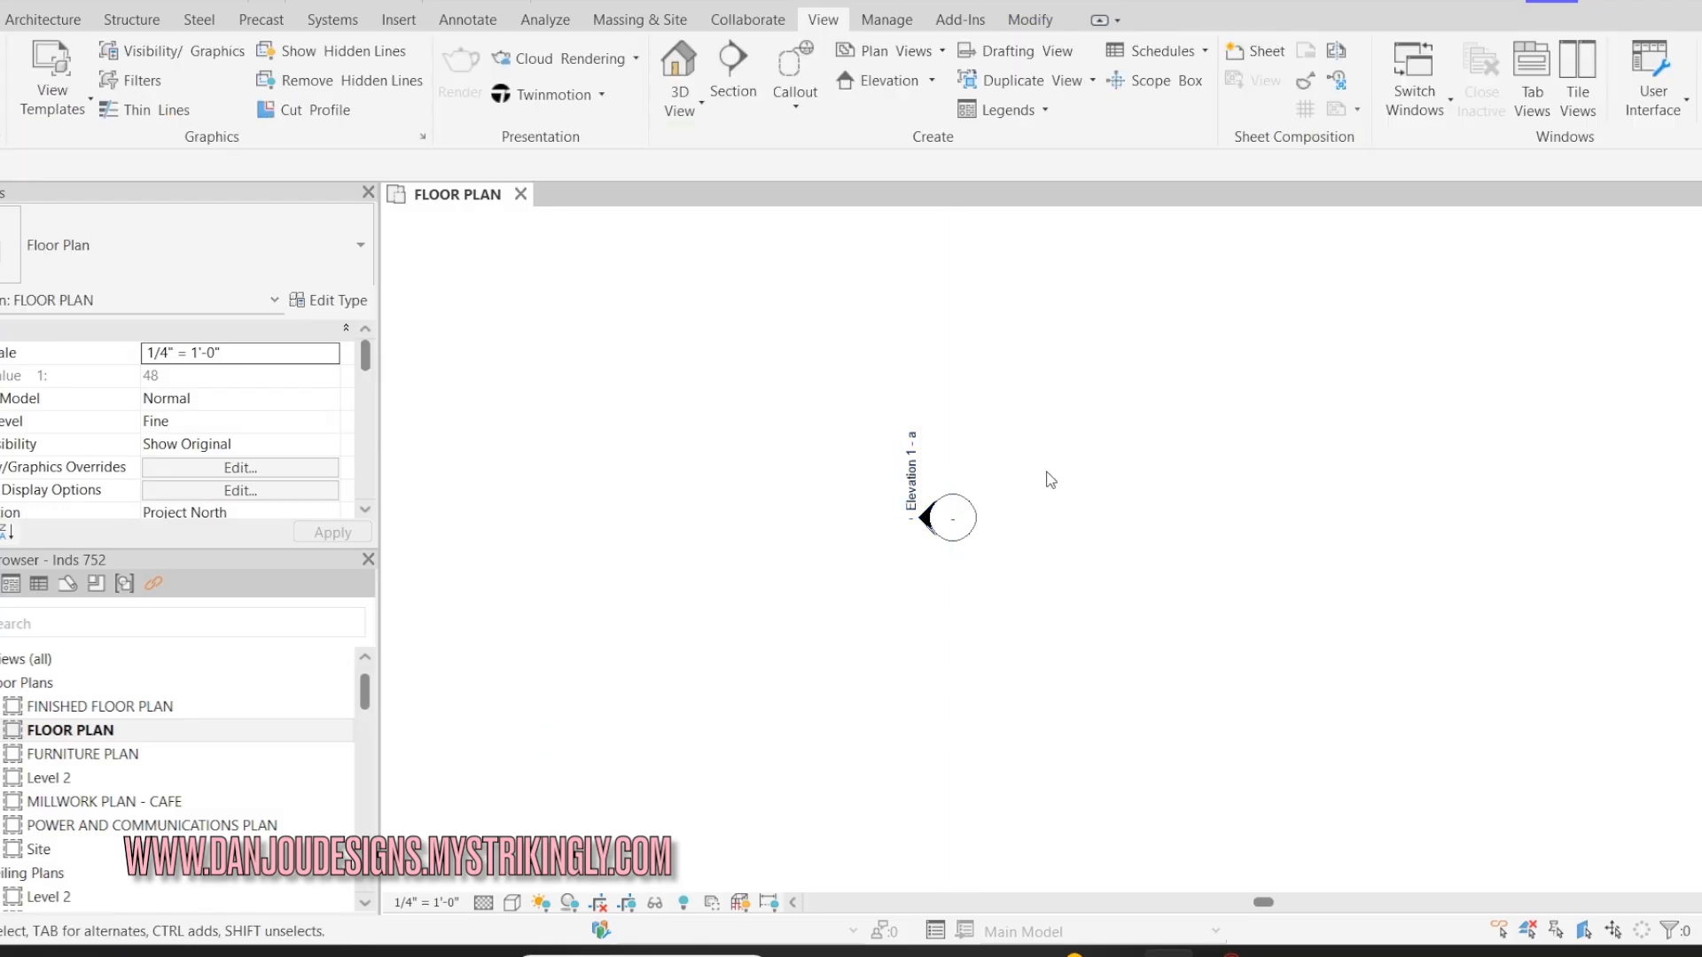
- Start an in-place model component in the Walls category and name it "cu"
{"action": "left_click", "coordinate": [55, 19]}
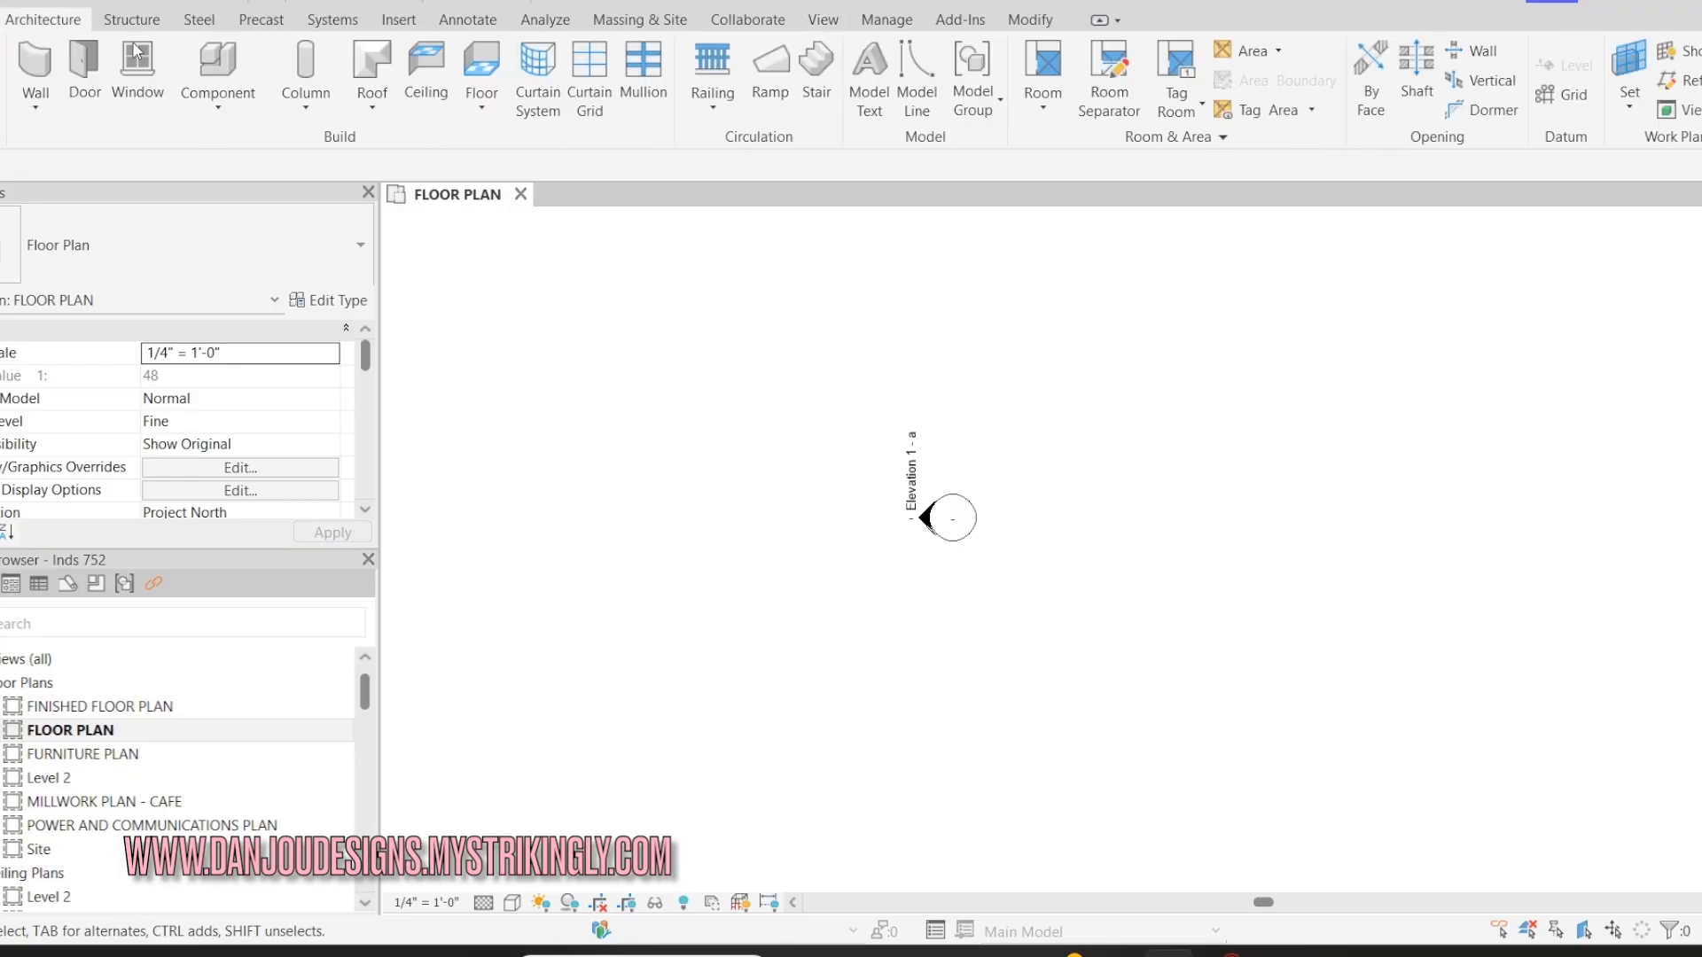
{"action": "left_click", "coordinate": [218, 107]}
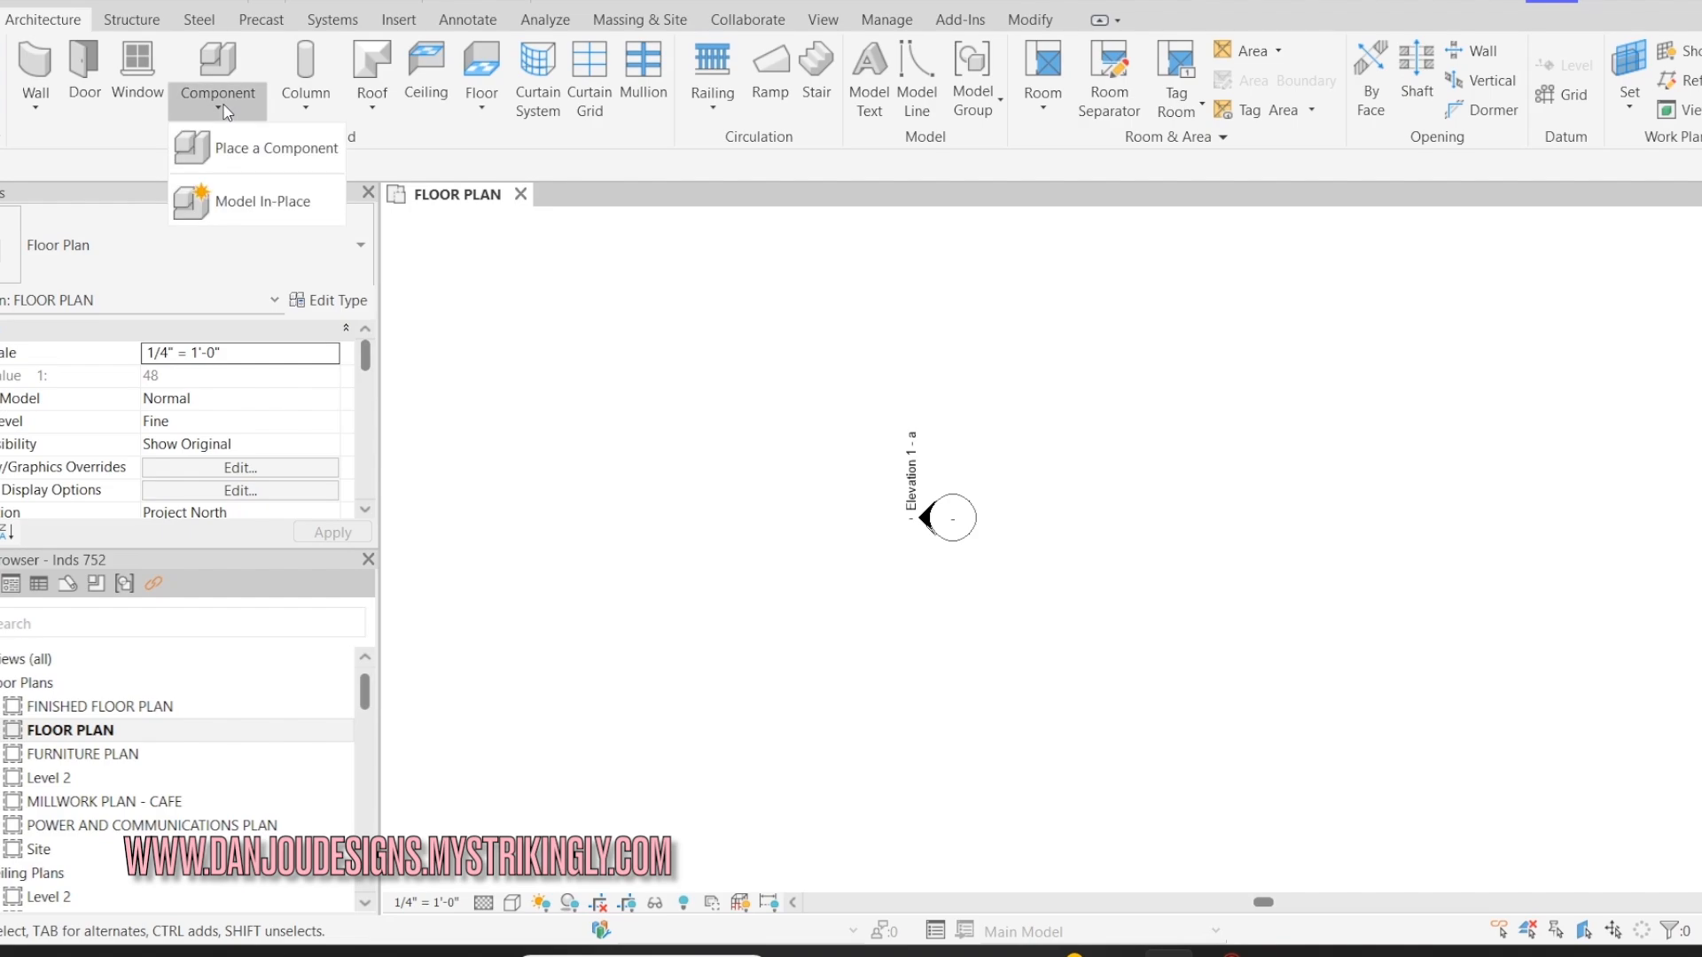
{"action": "left_click", "coordinate": [238, 201]}
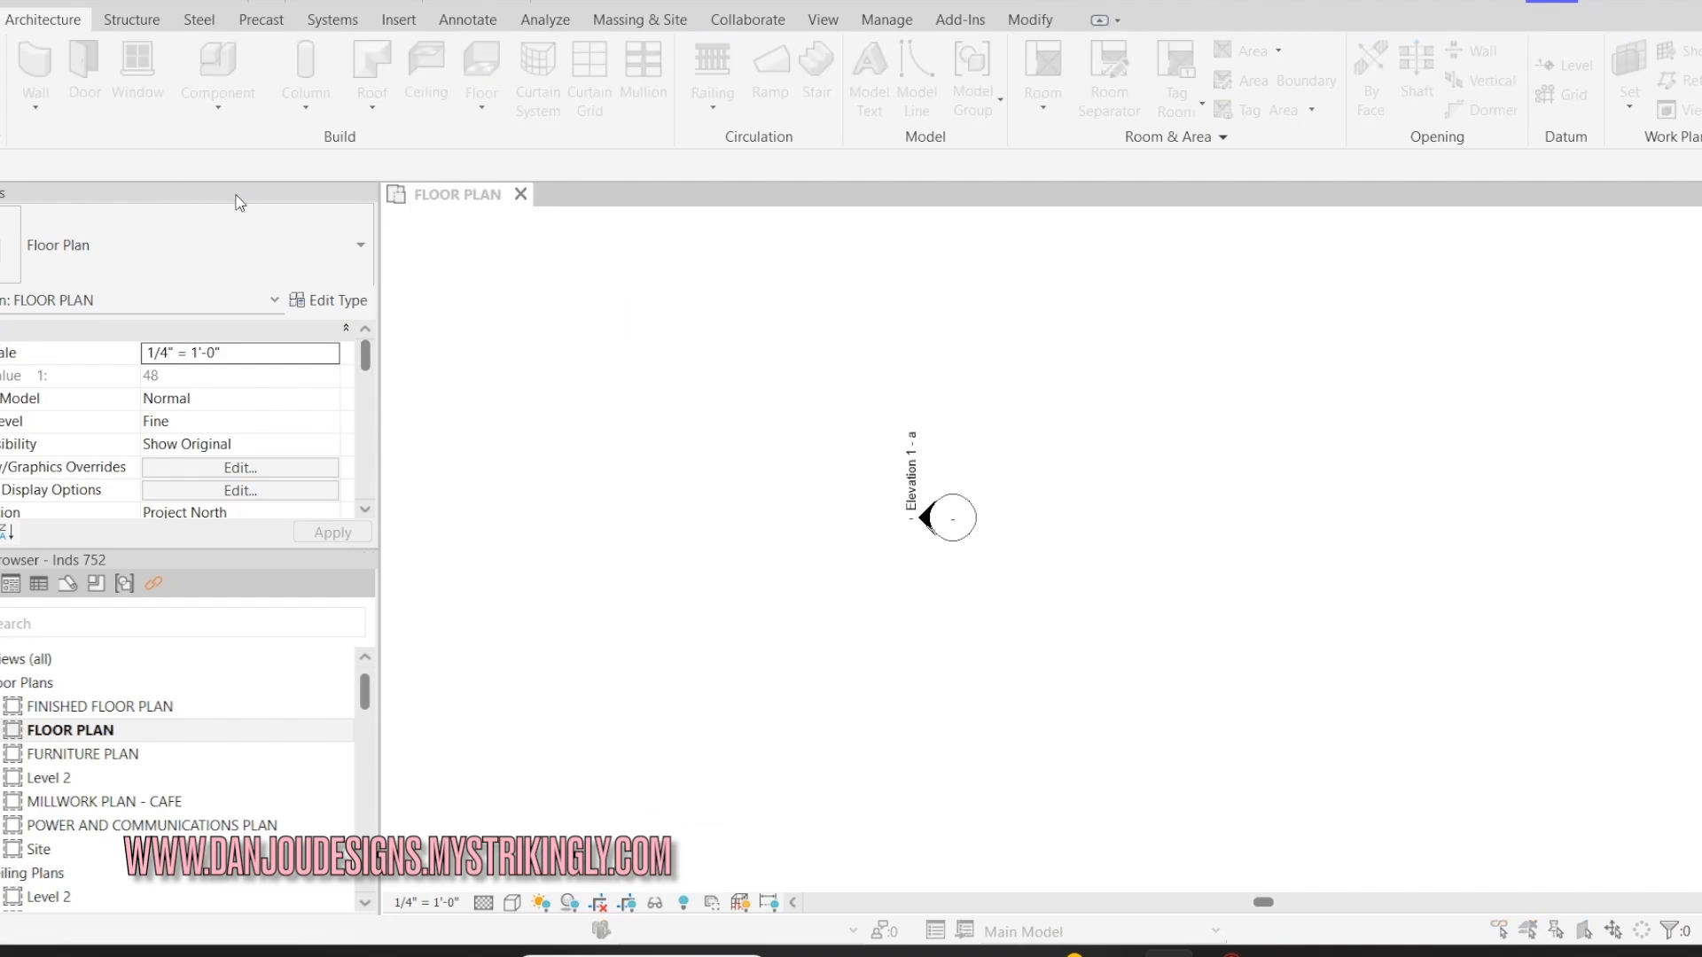
{"action": "left_click", "coordinate": [913, 243]}
{"action": "type", "text": "wall"}
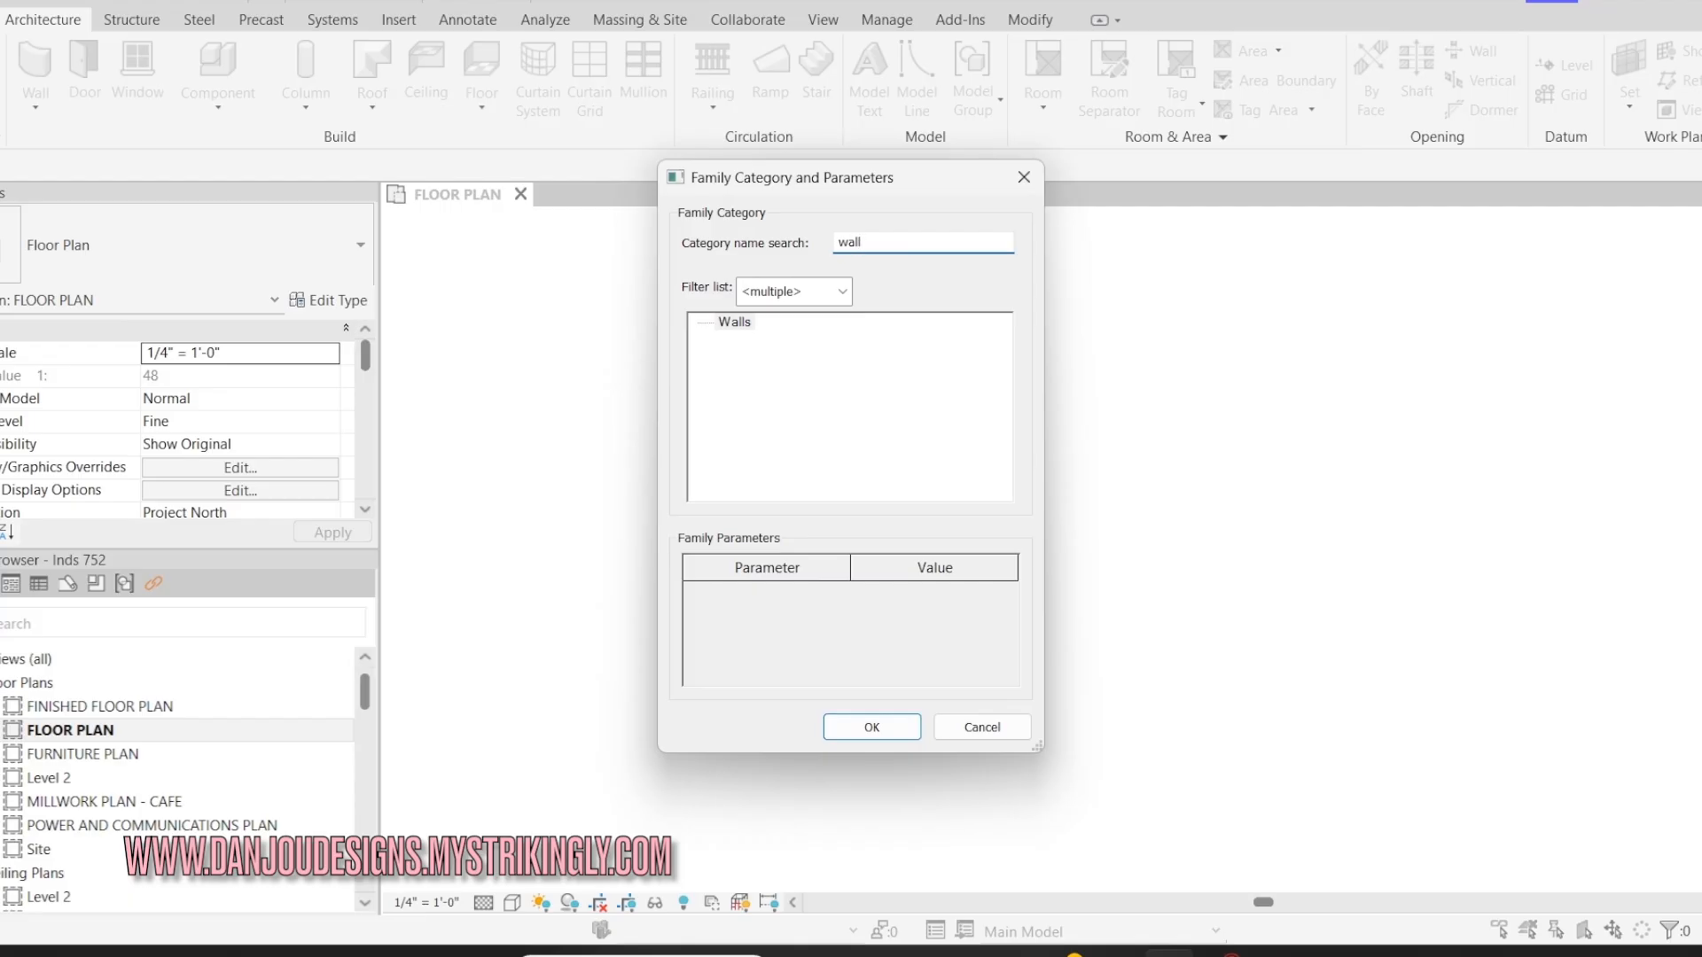
{"action": "left_click", "coordinate": [749, 324]}
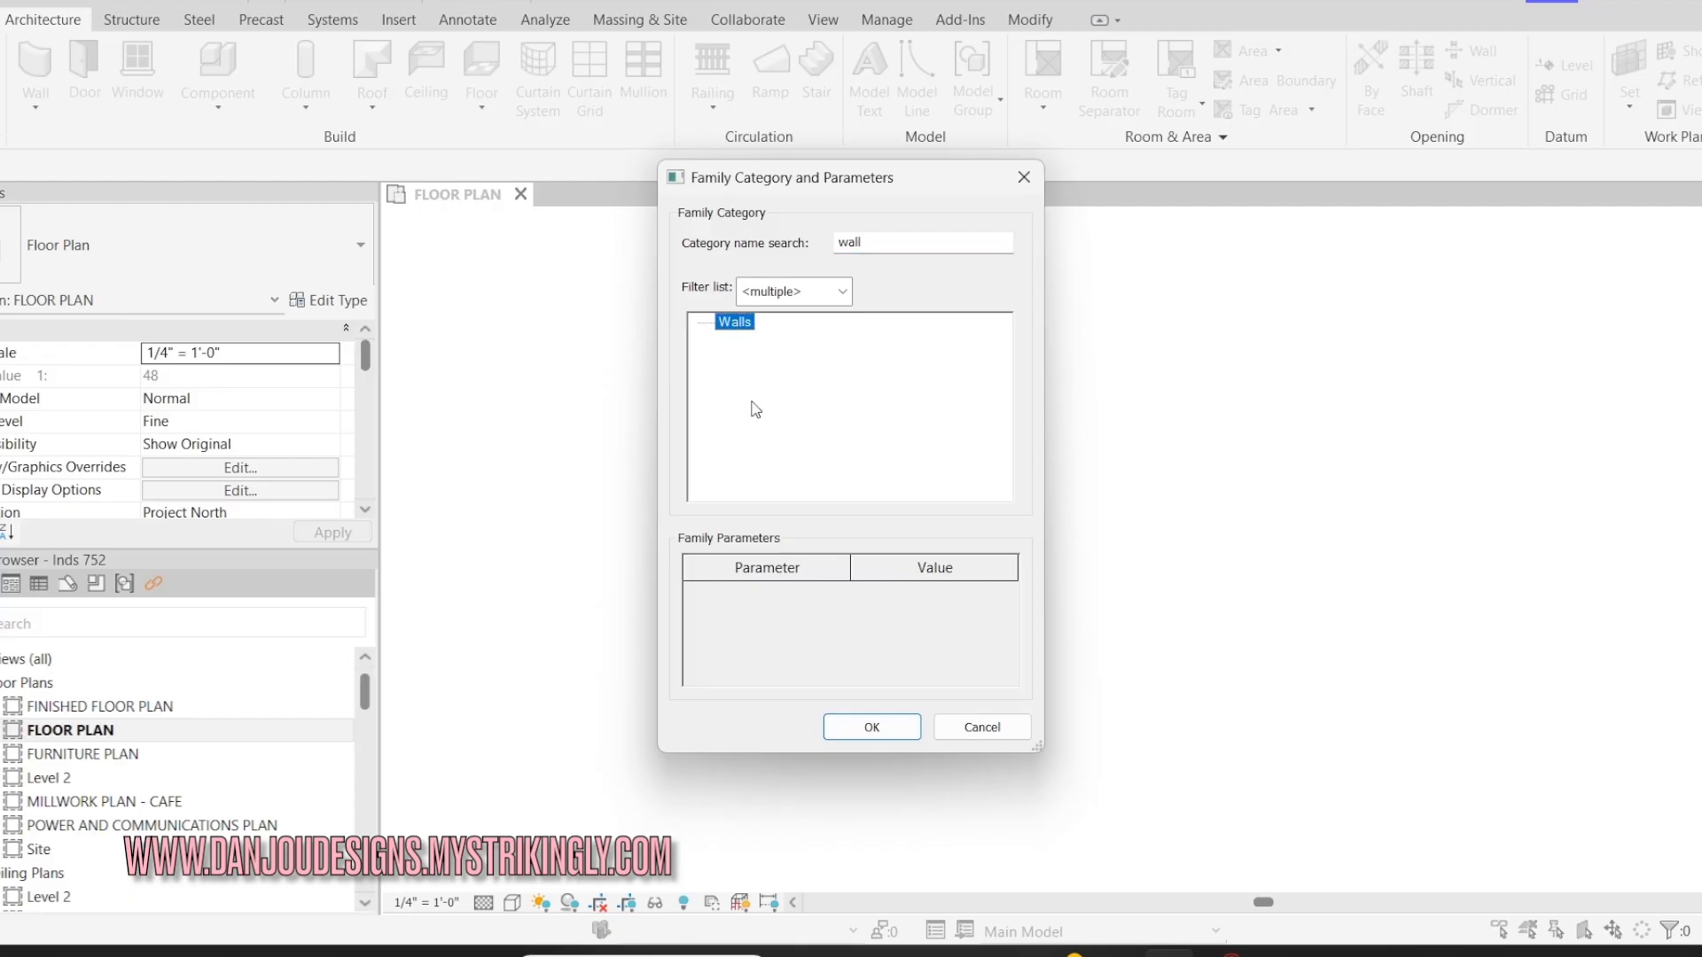
{"action": "left_click", "coordinate": [870, 728]}
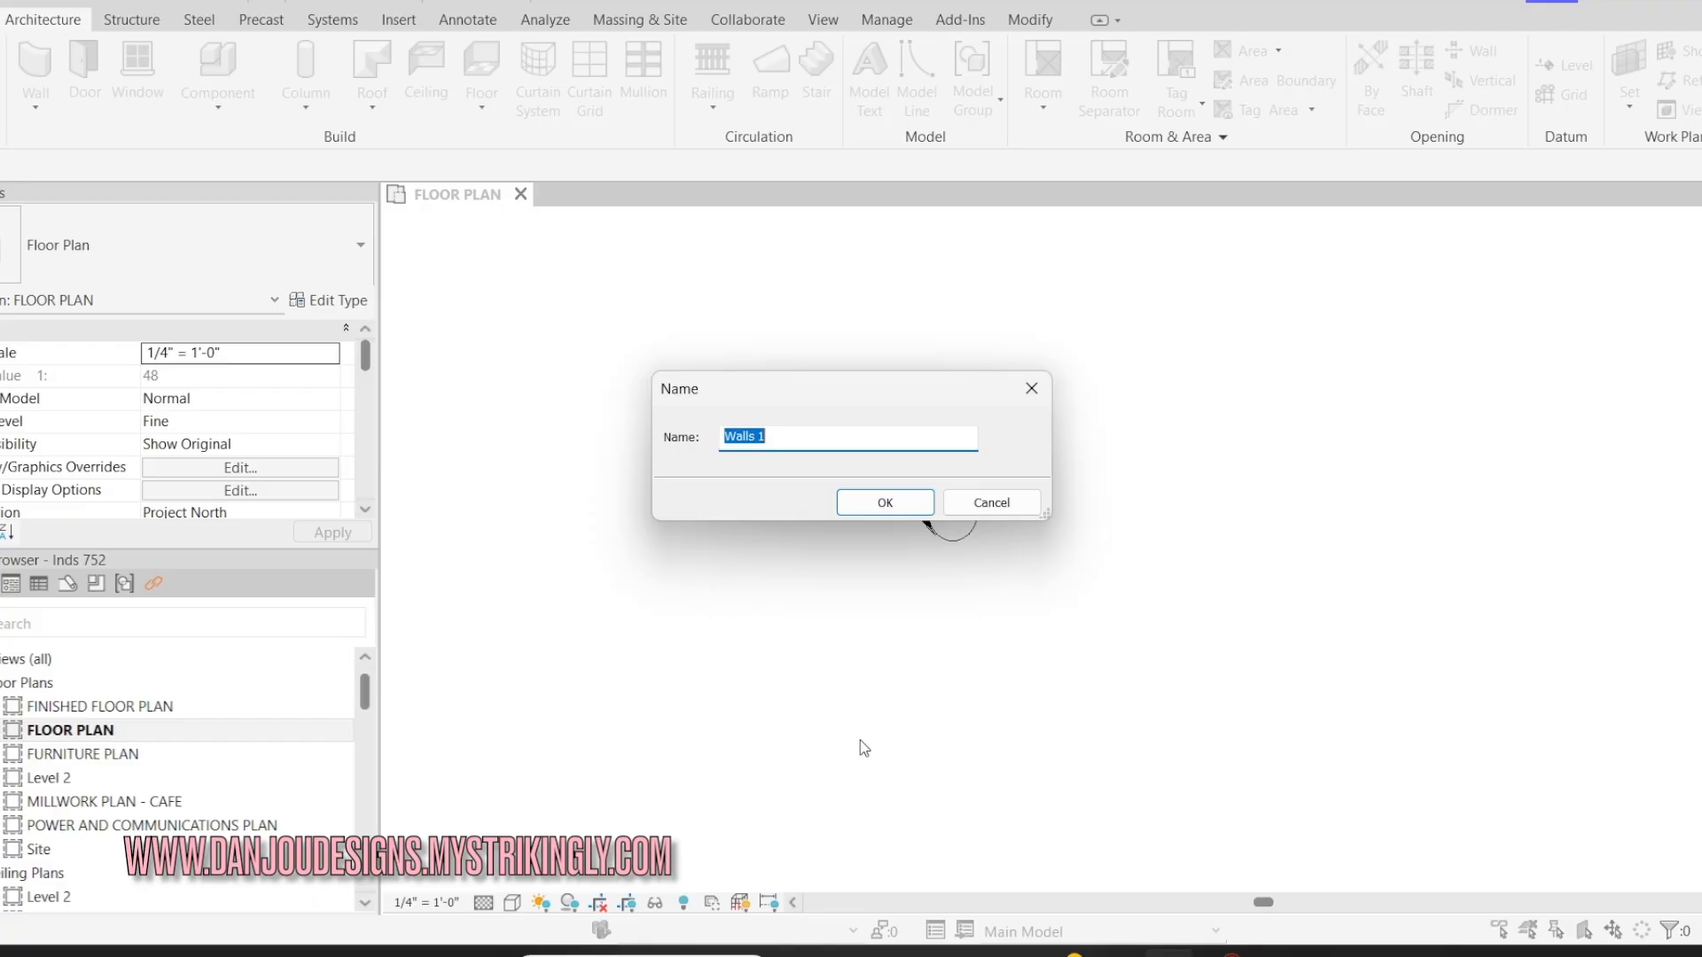
{"action": "type", "text": "cu"}
{"action": "key", "text": "Return"}
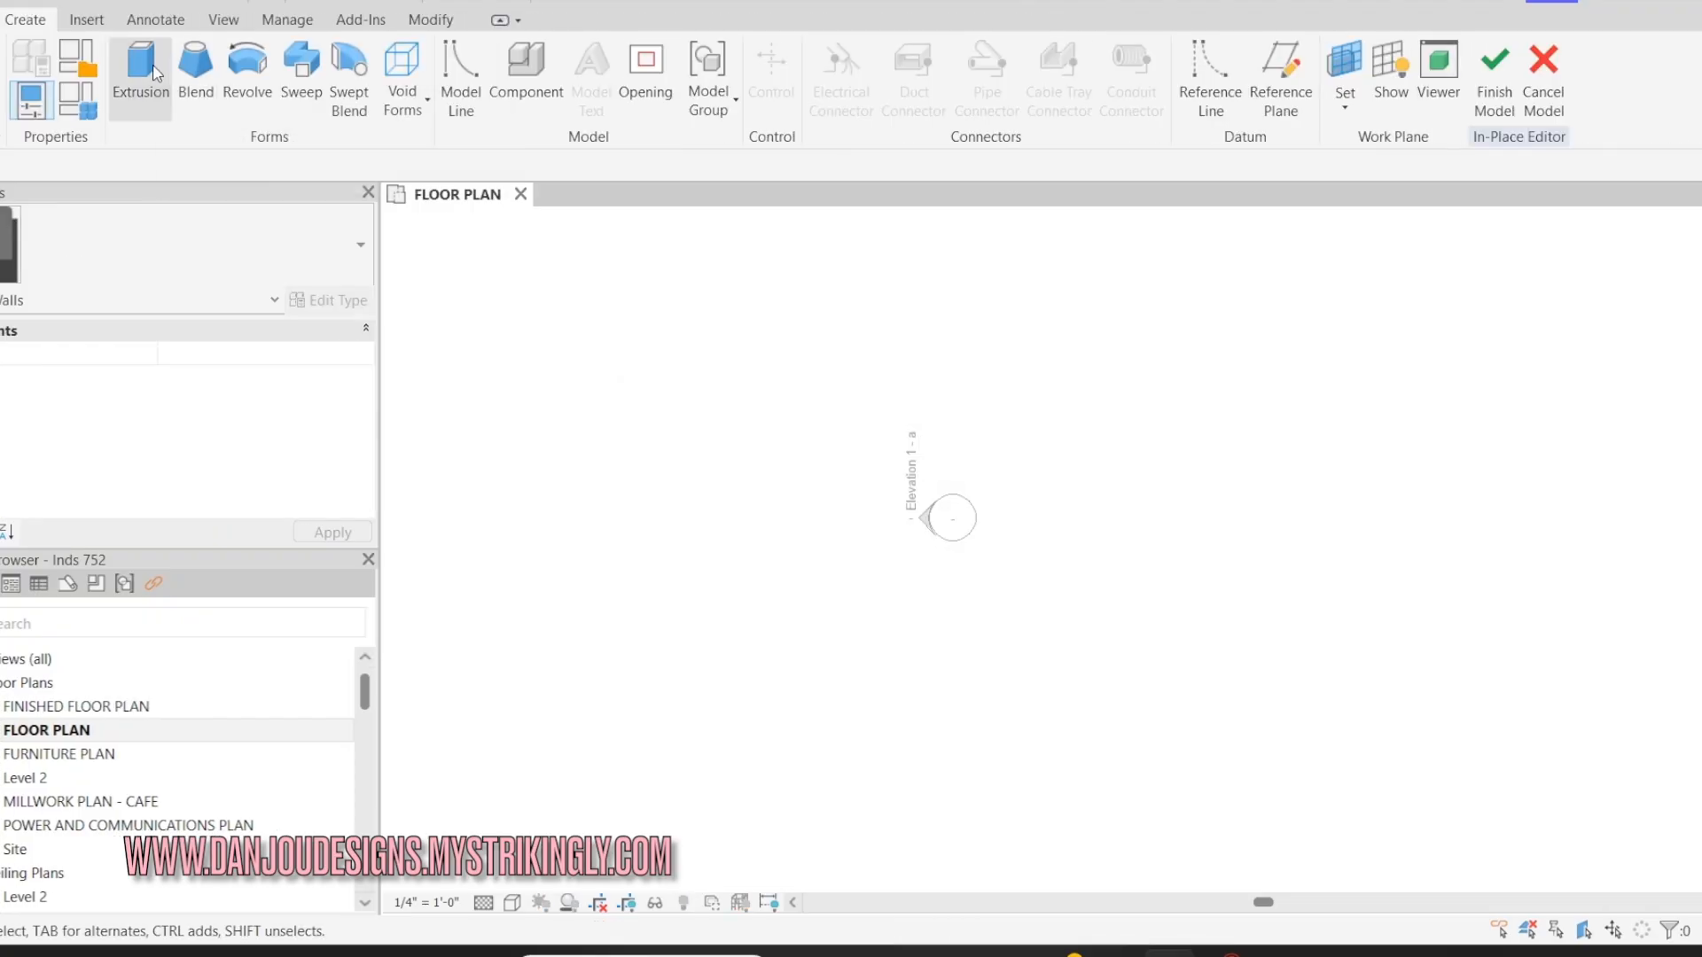
- Start an Extrusion and sketch a 180° start-end-radius arc spanning about 15'-6" vertically, with a radius of about 7'-9"
{"action": "left_click", "coordinate": [156, 73]}
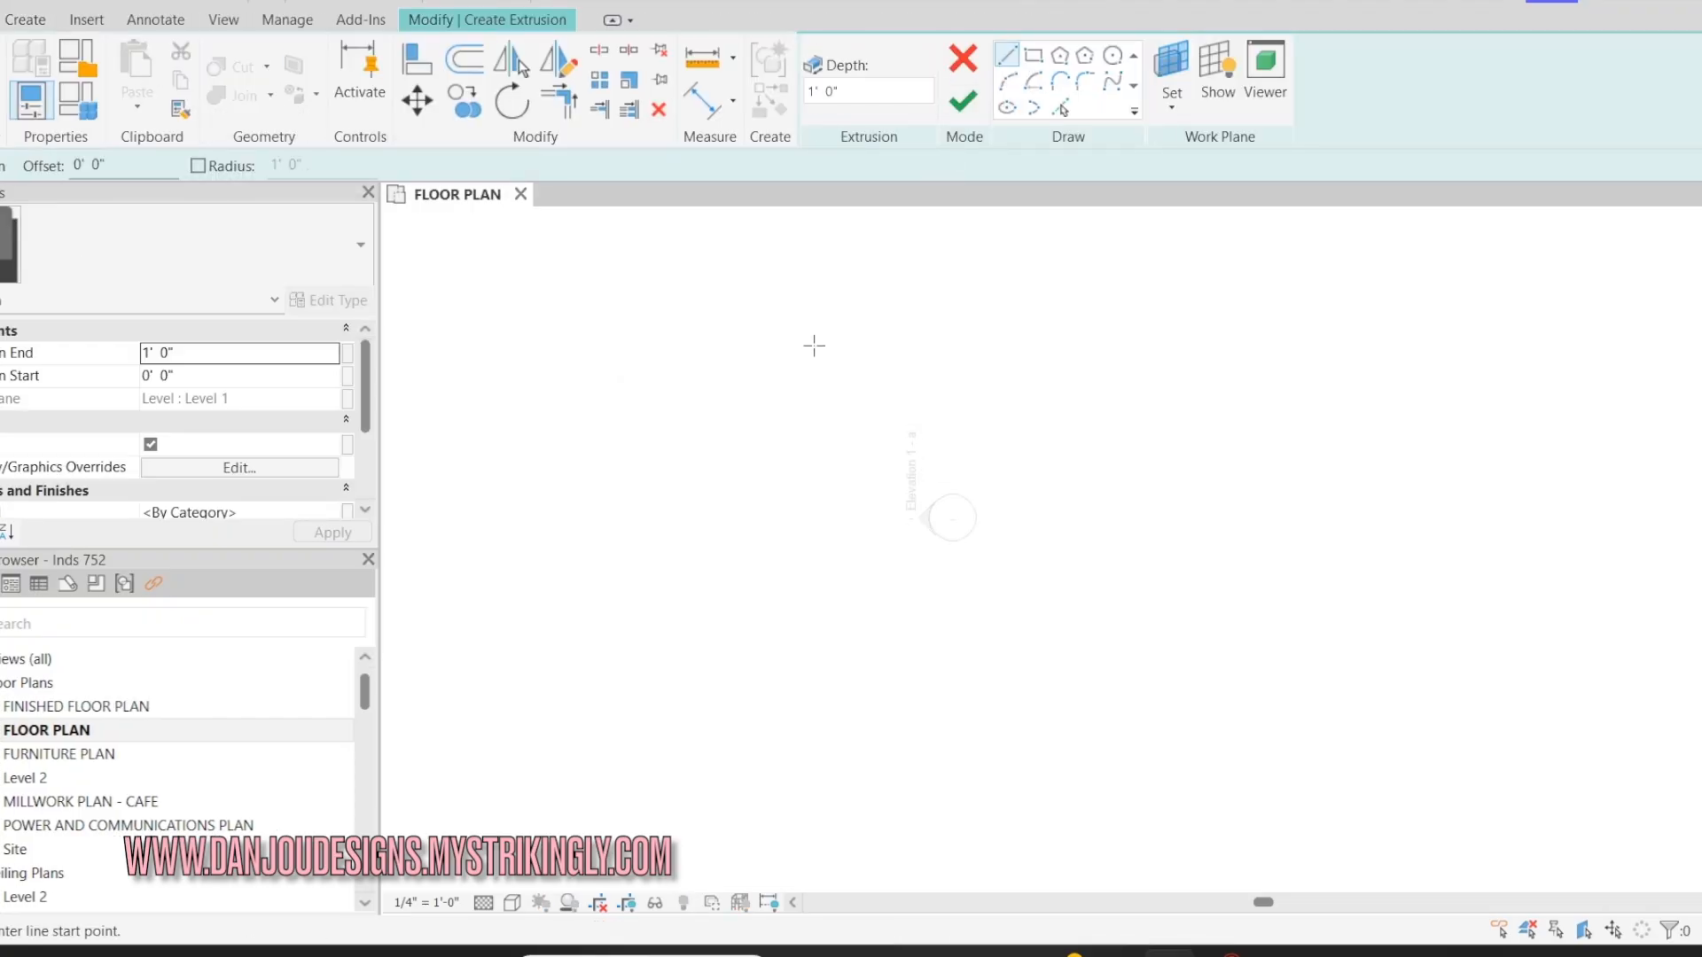
{"action": "left_click", "coordinate": [1009, 83]}
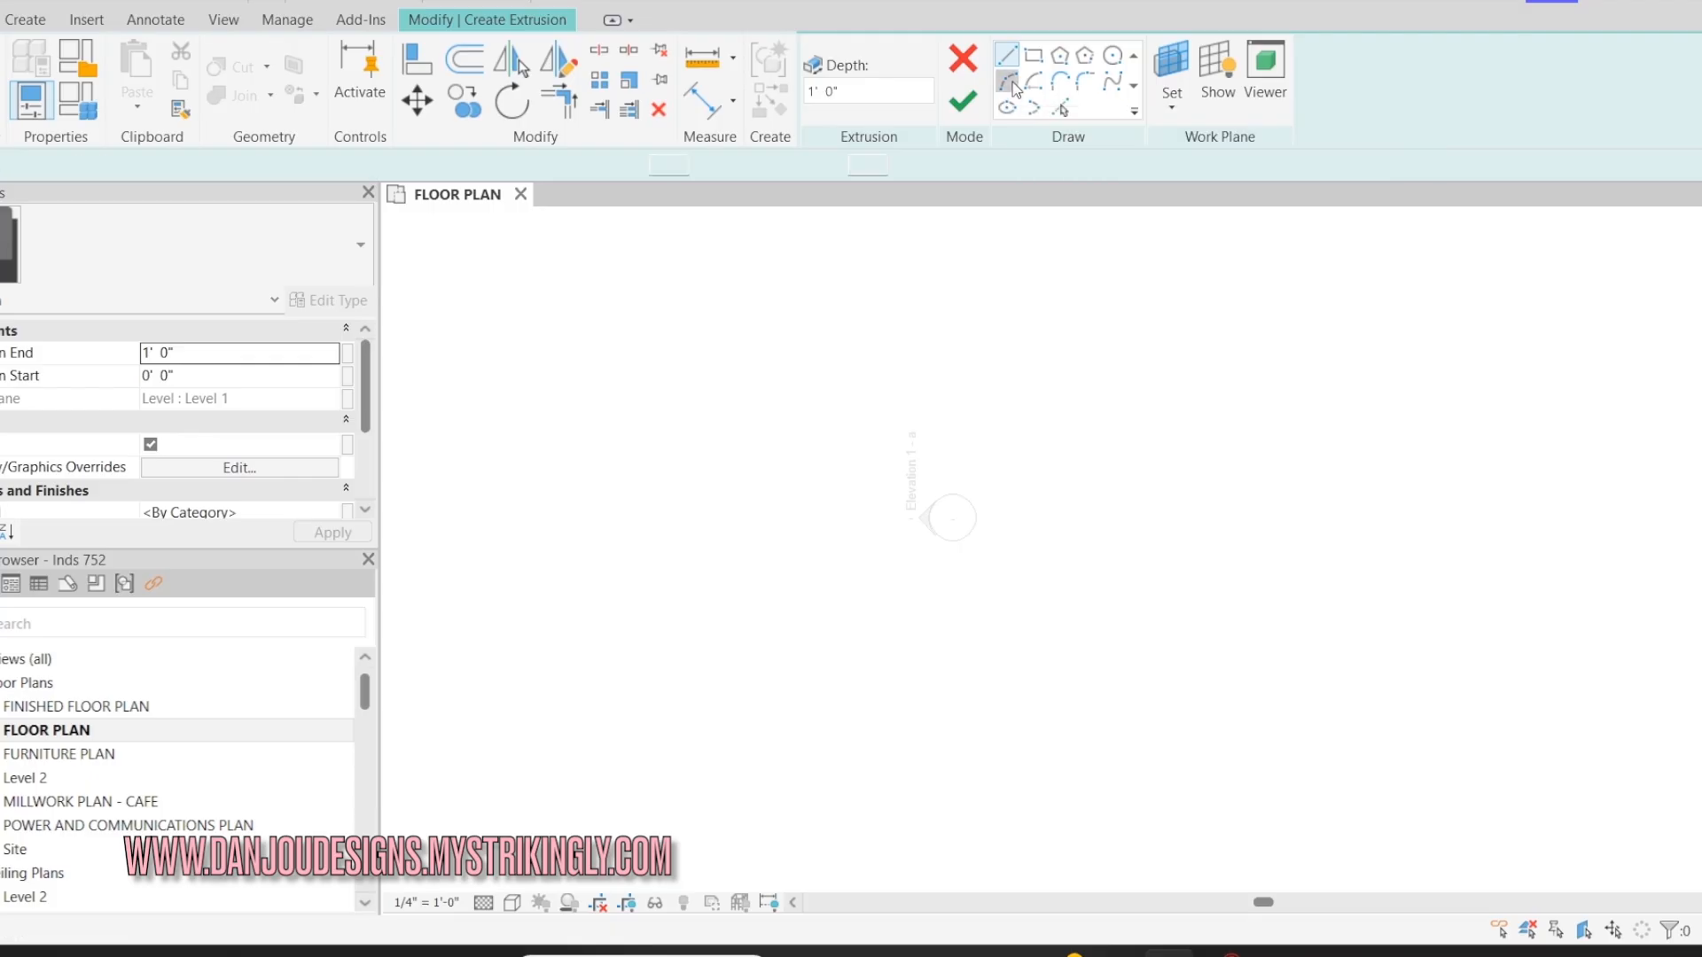
{"action": "left_click", "coordinate": [719, 289]}
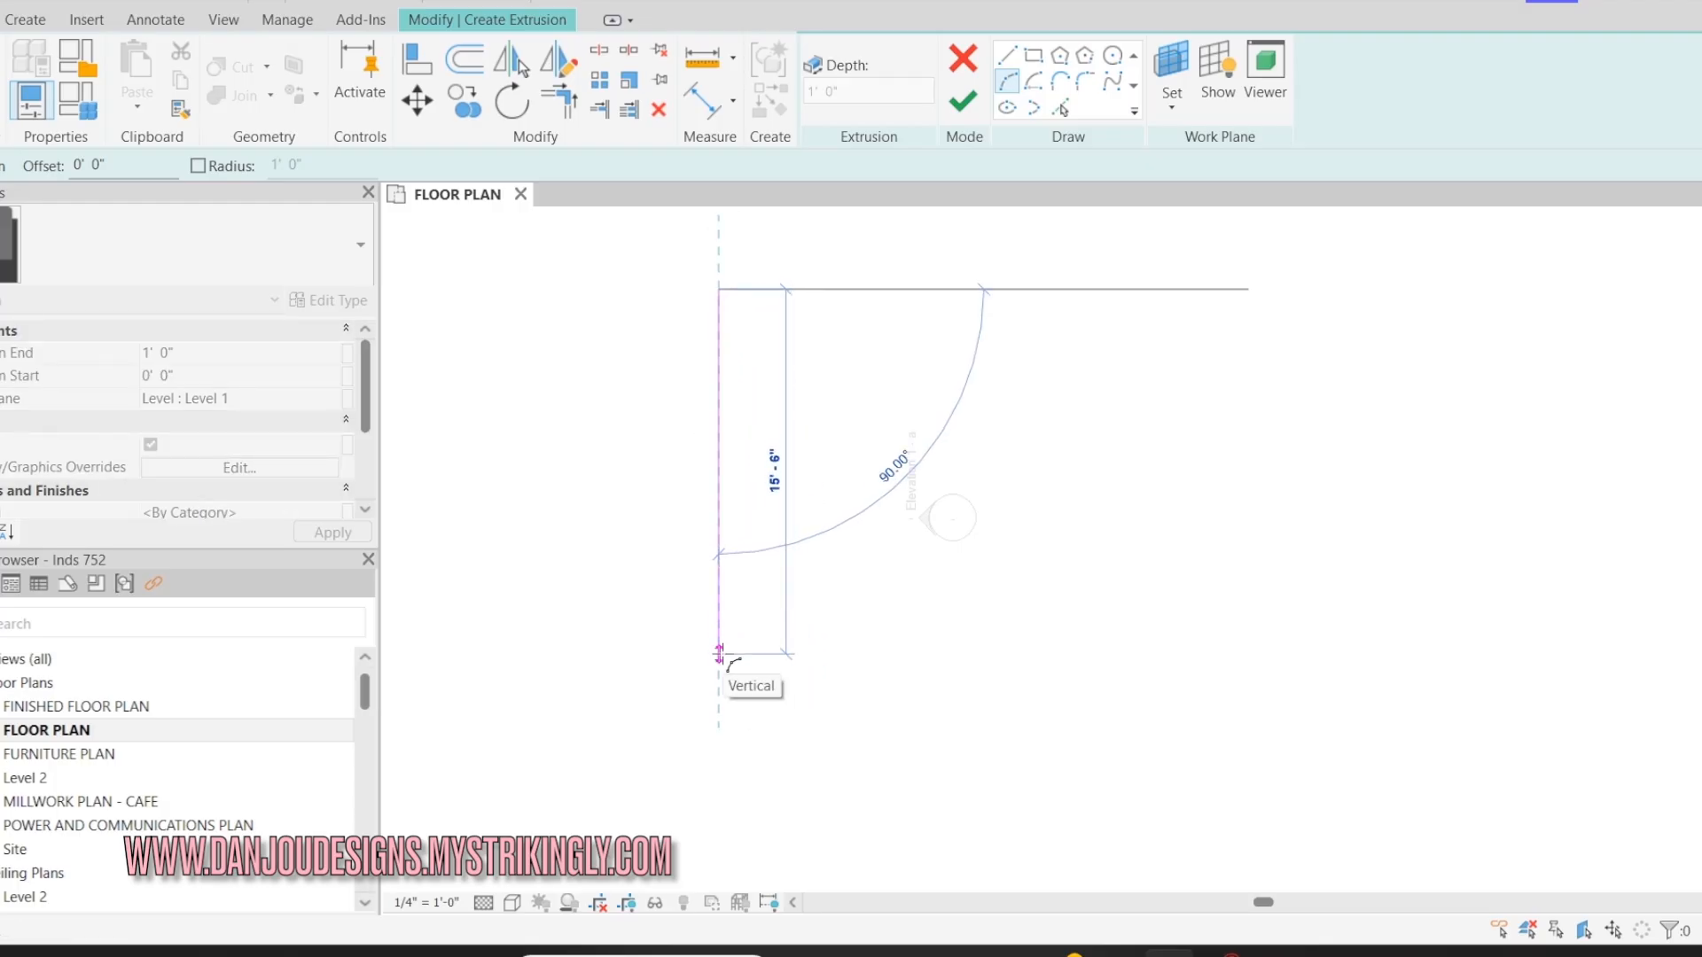
{"action": "left_click", "coordinate": [718, 653]}
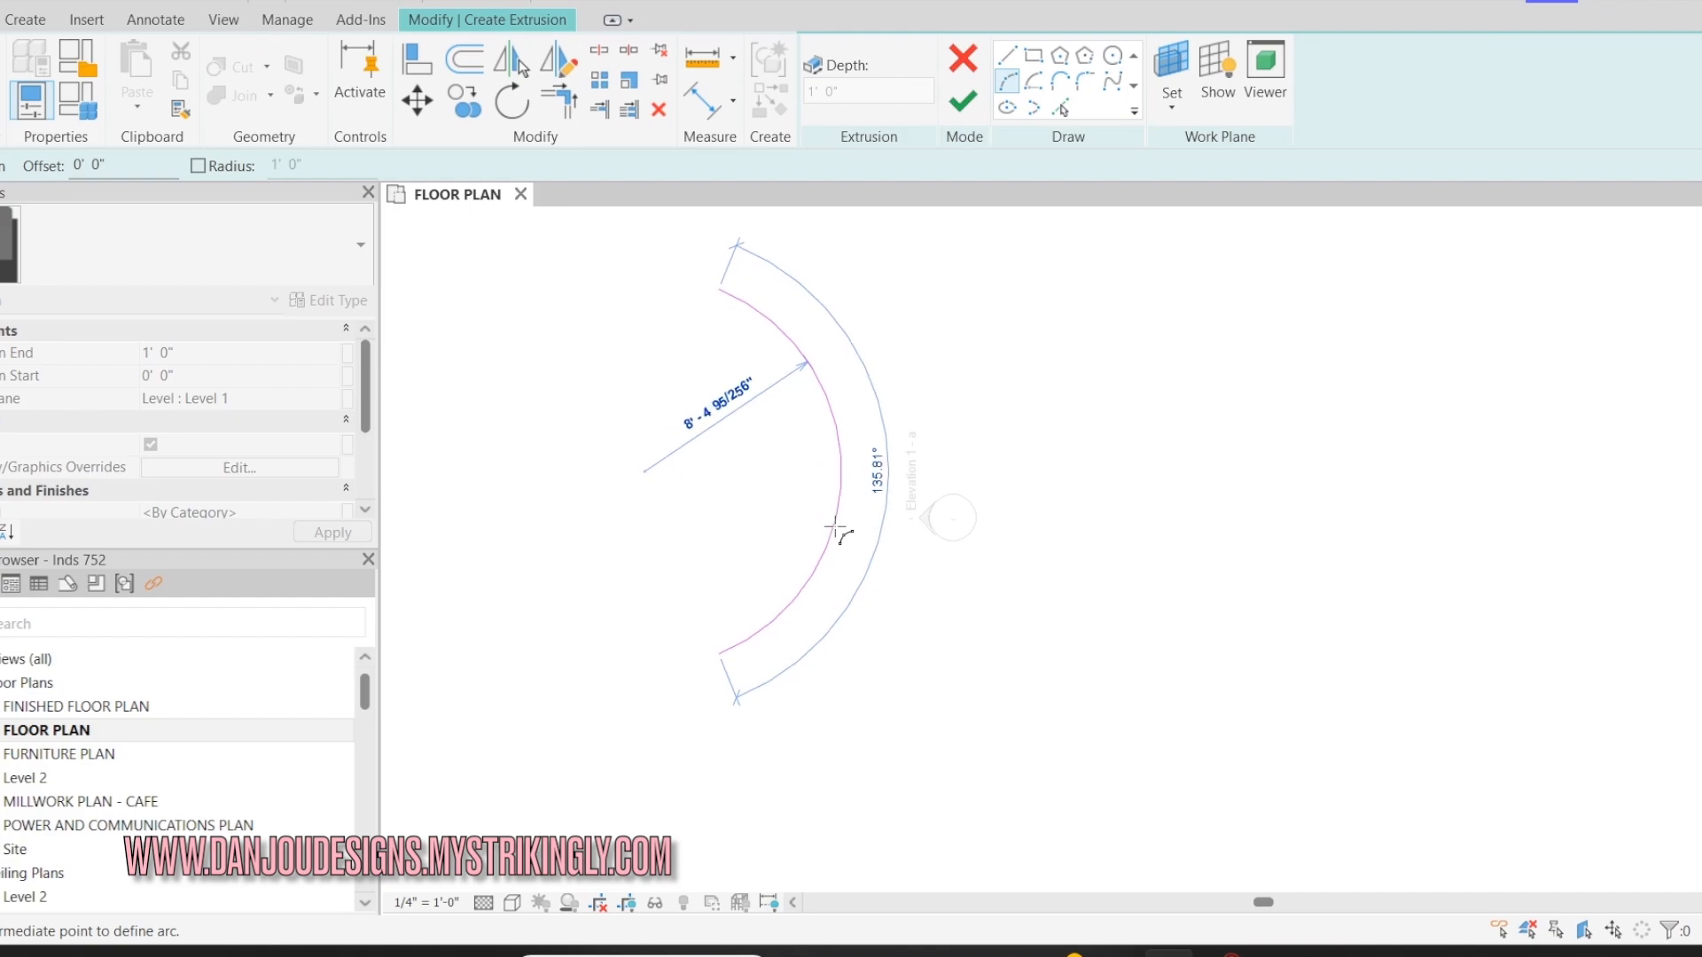
{"action": "left_click", "coordinate": [898, 523]}
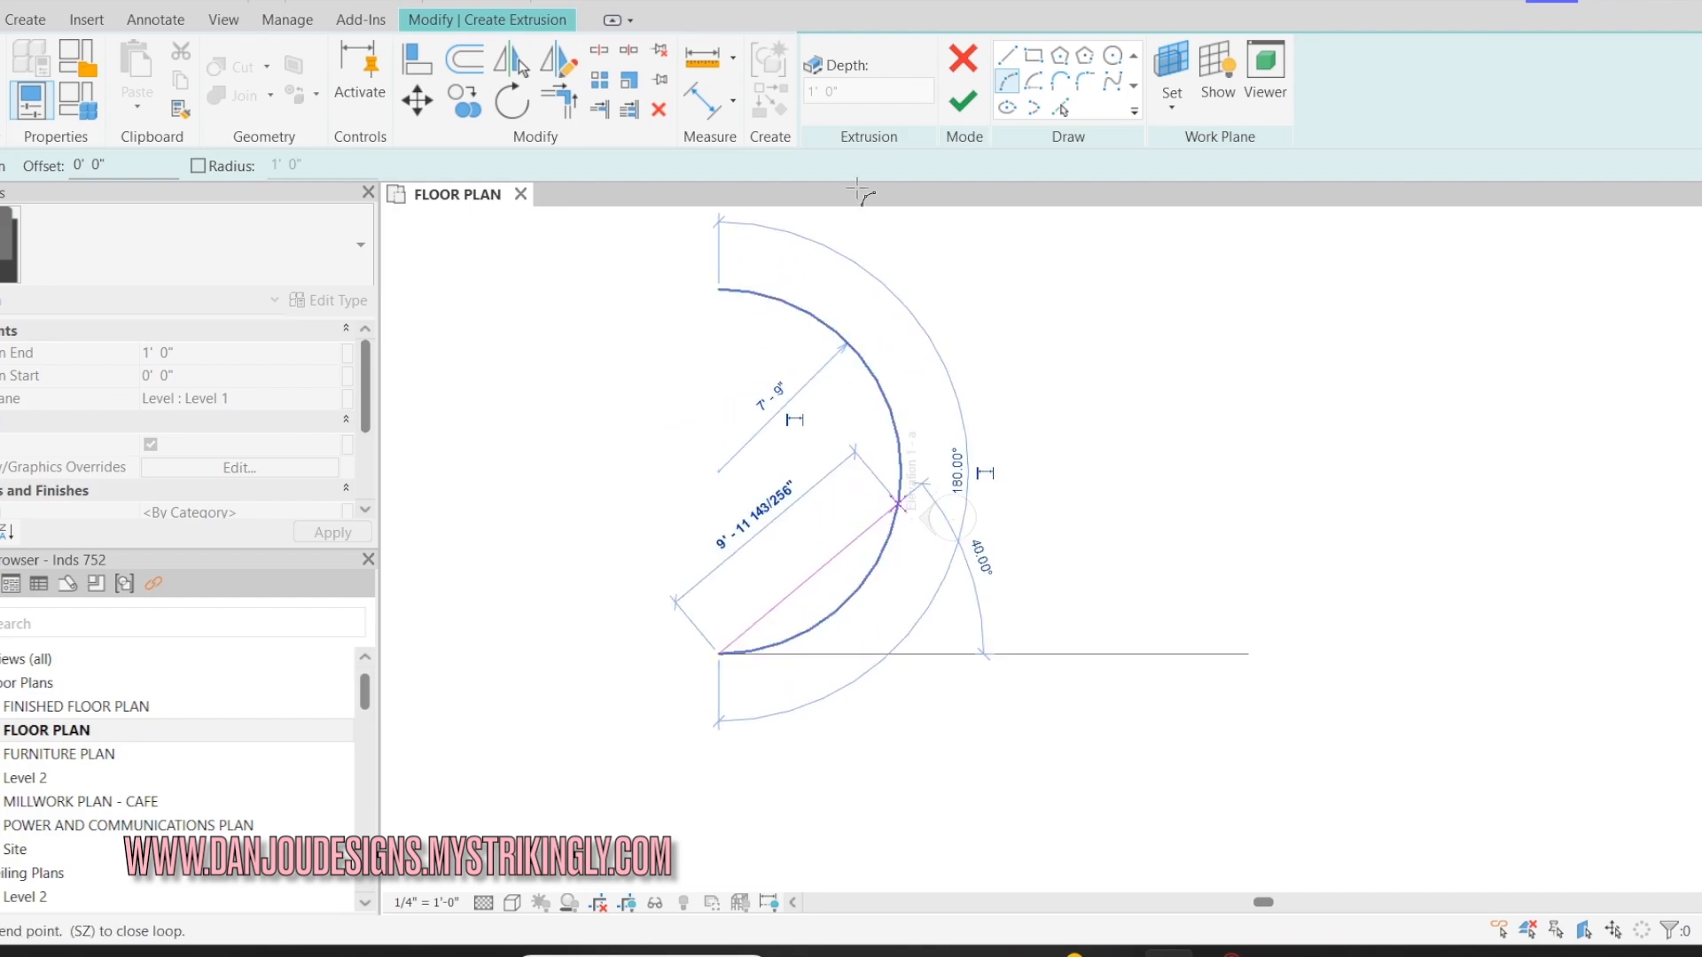
{"action": "key", "text": "Escape"}
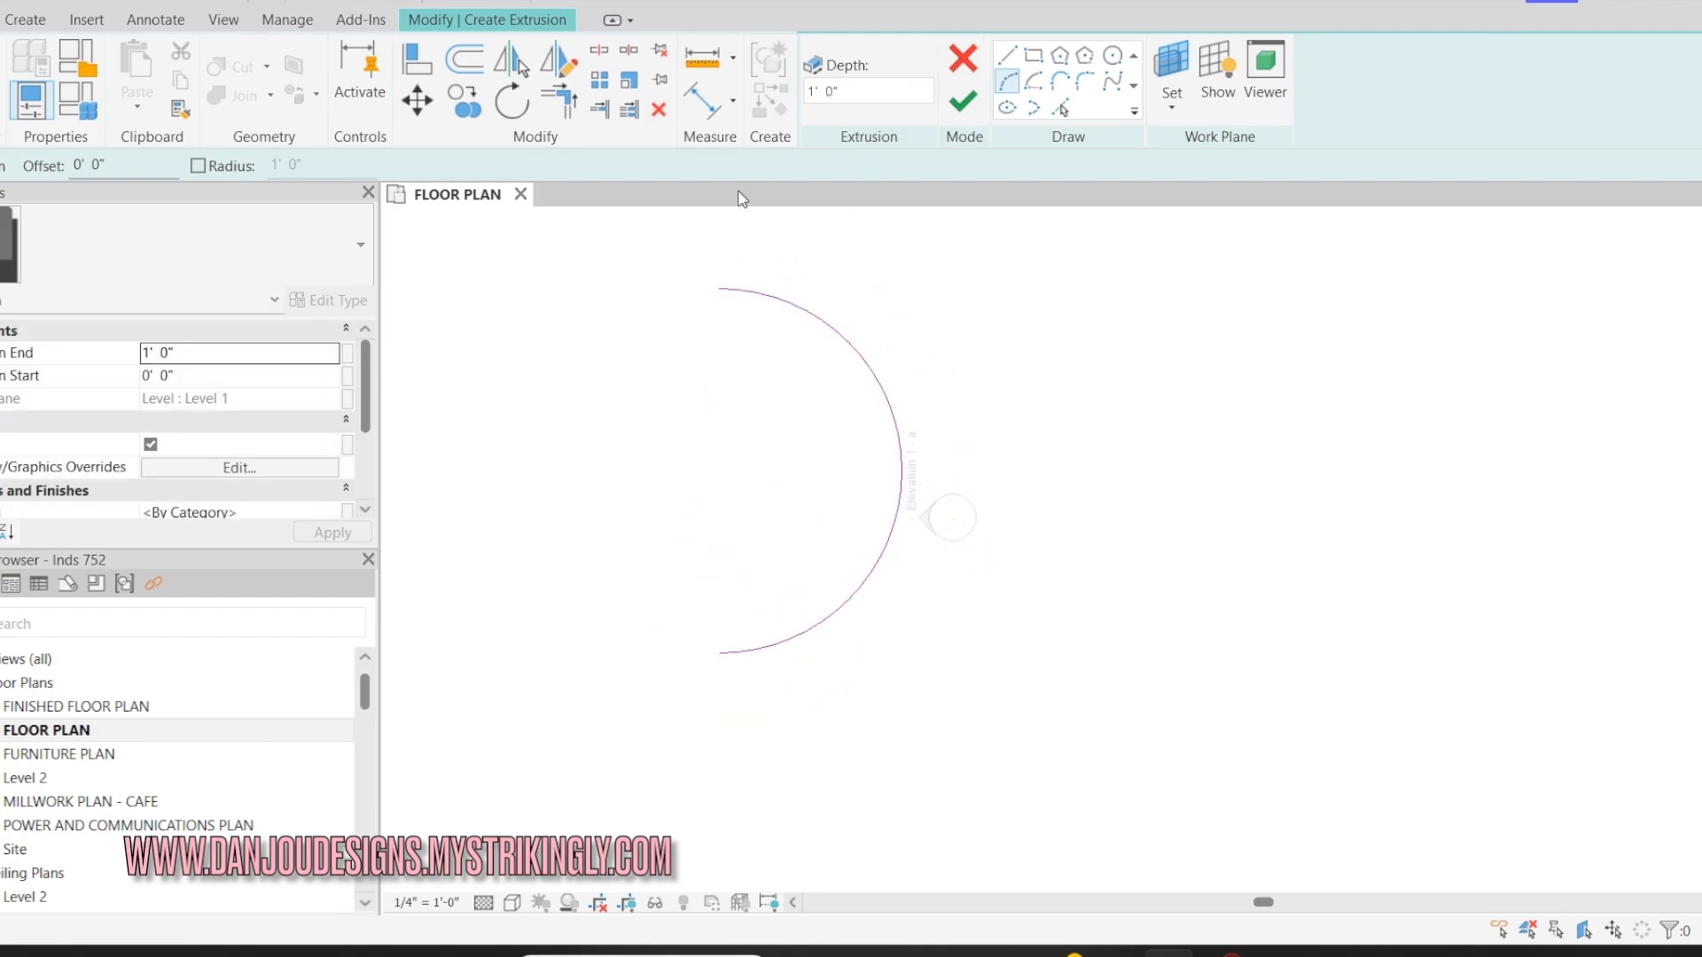
- Offset a copy of the semicircular arc 6" inward to form the wall thickness
{"action": "left_click", "coordinate": [465, 62]}
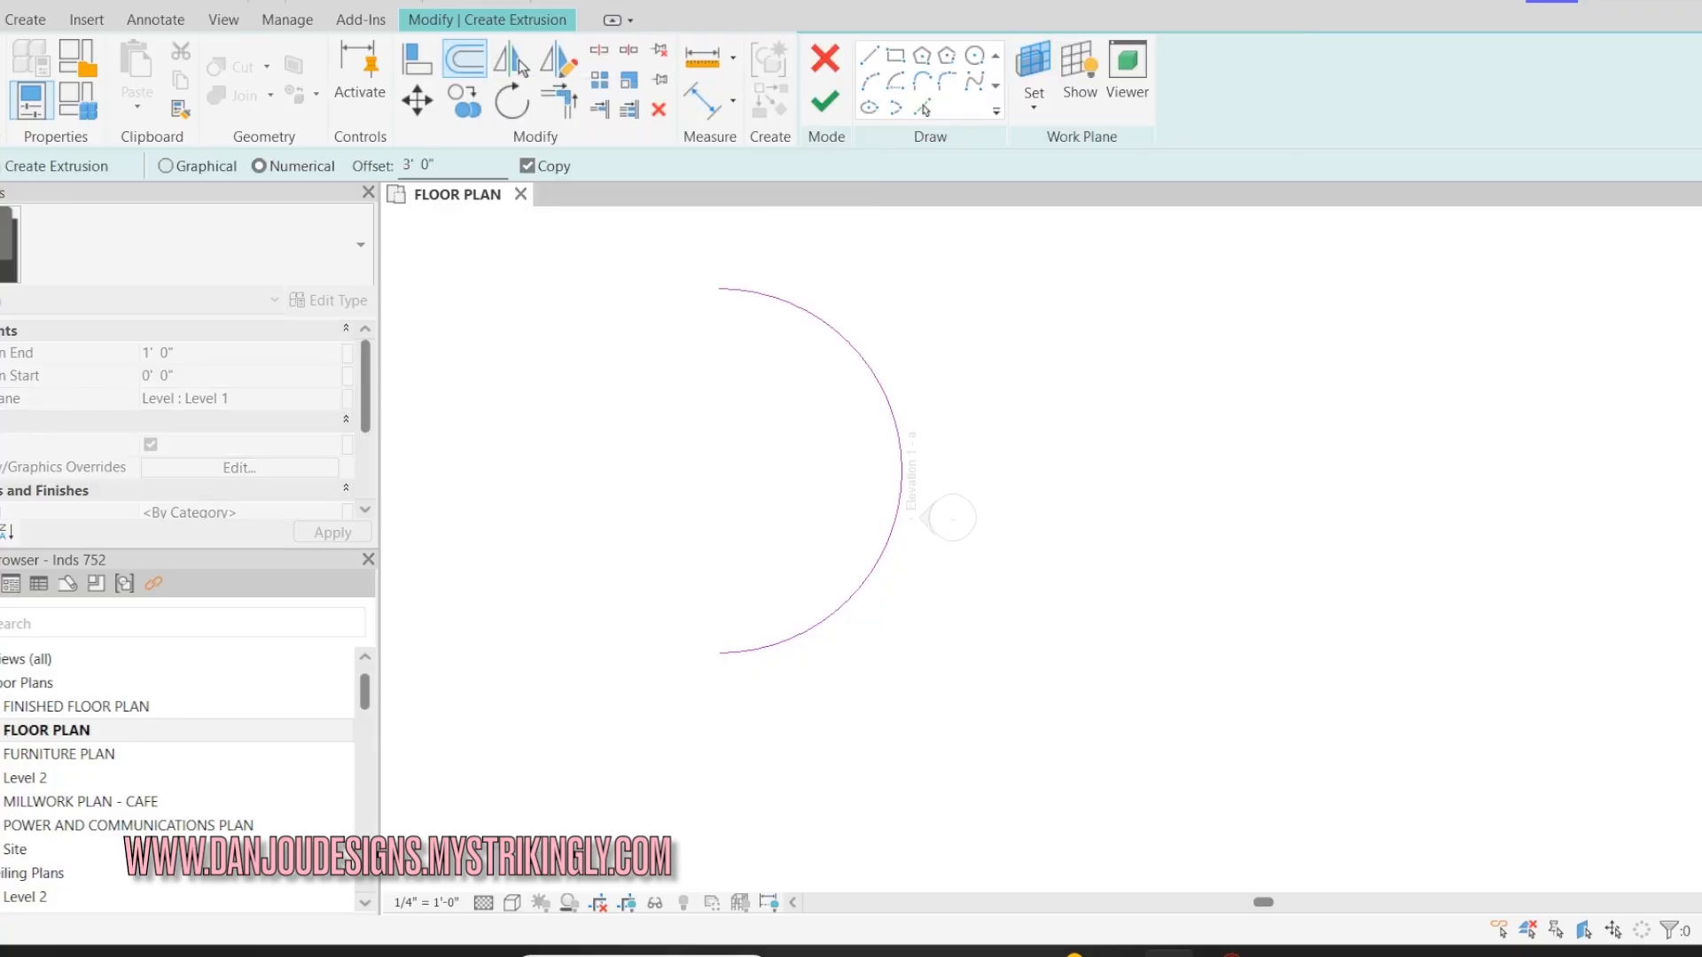
{"action": "left_click_drag", "start_coordinate": [430, 166], "coordinate": [403, 166]}
{"action": "type", "text": "6"}
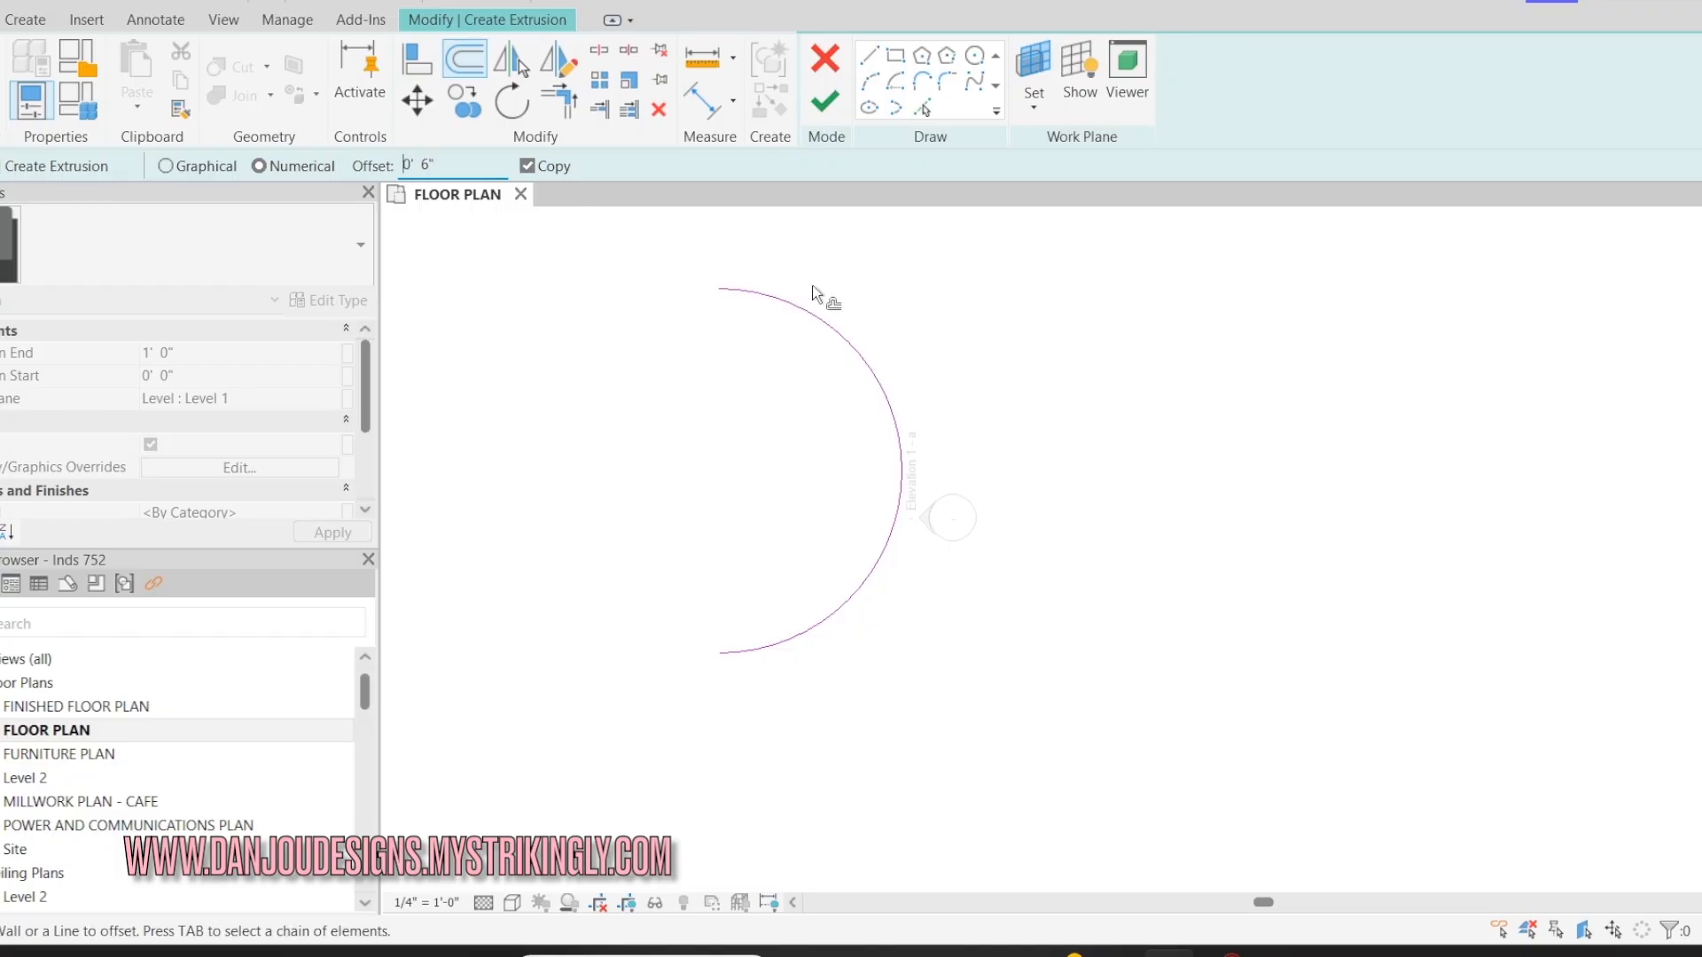
{"action": "left_click", "coordinate": [846, 359]}
- Close the upper end of the two arcs with a straight vertical line and trim its overrun at the outer arc
{"action": "scroll", "coordinate": [864, 284], "scroll_direction": "up", "scroll_amount": 5}
{"action": "left_click", "coordinate": [869, 62]}
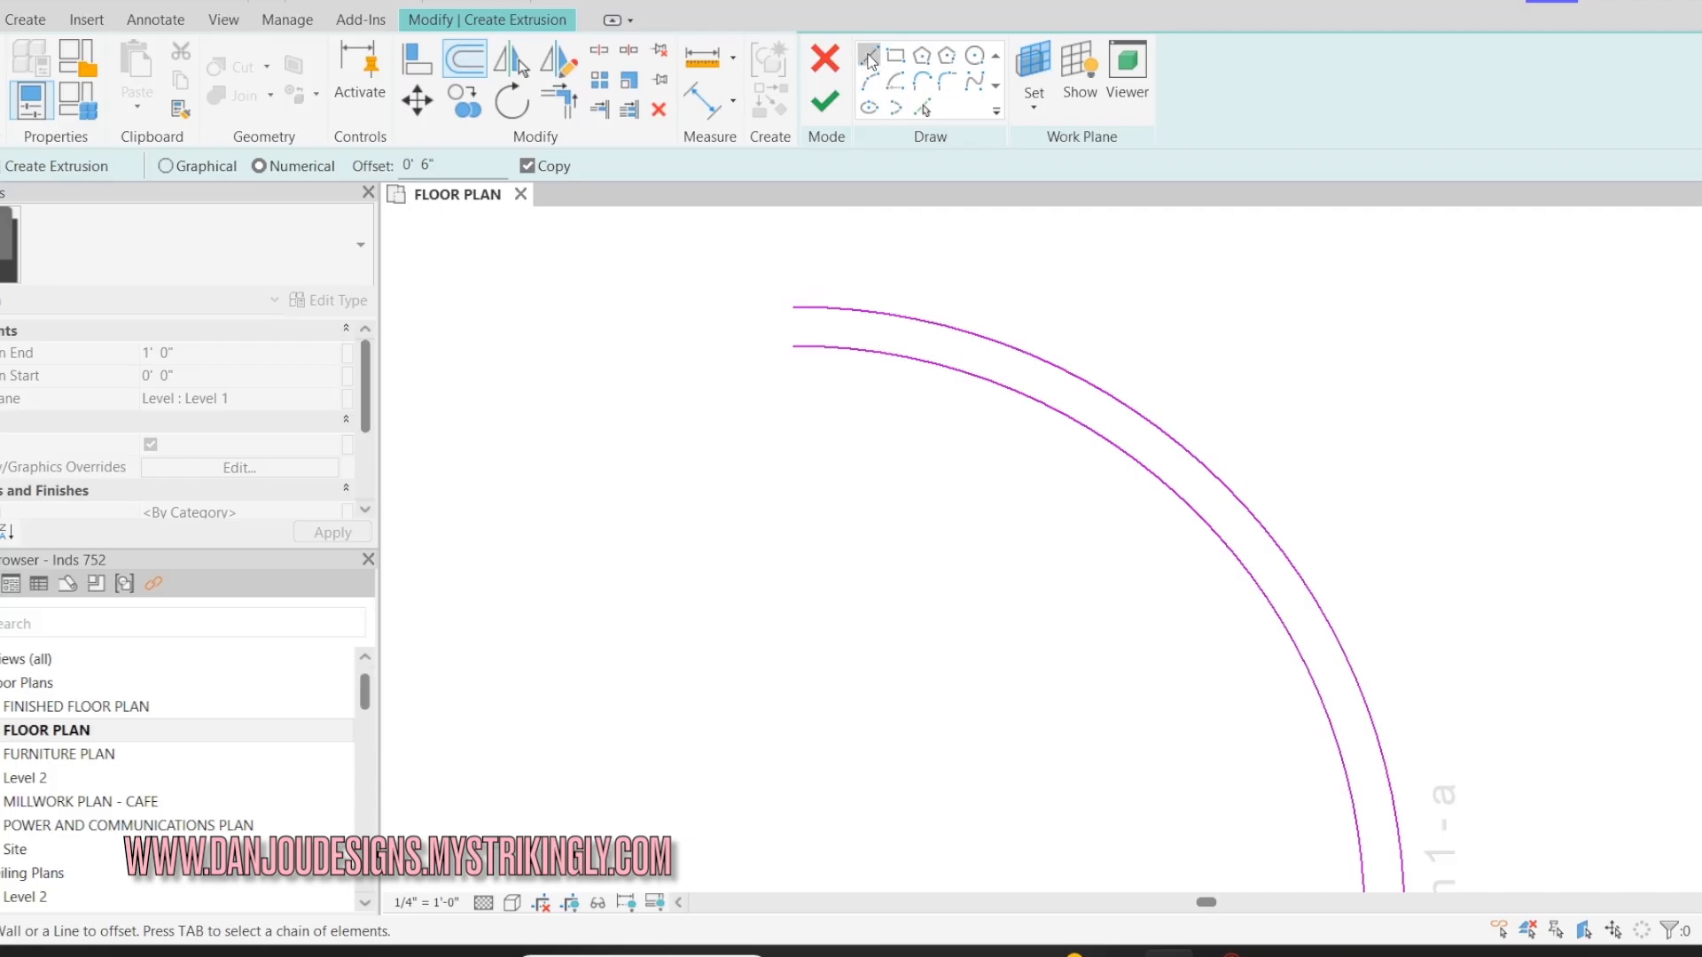
{"action": "left_click", "coordinate": [791, 347]}
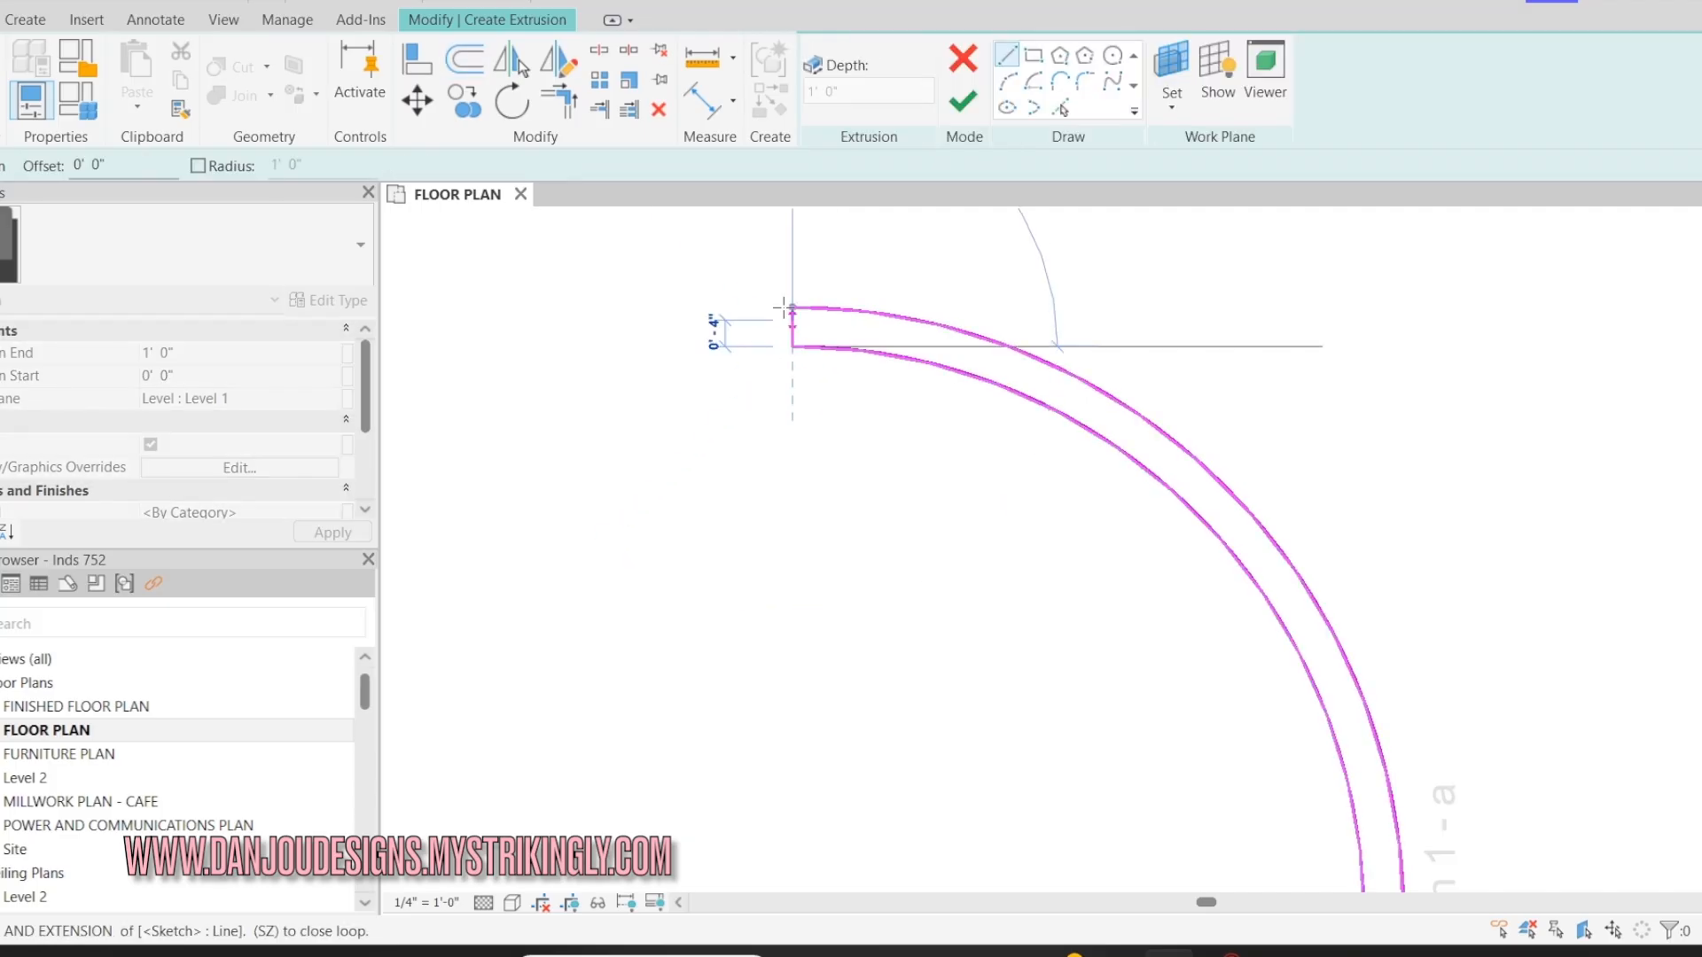
{"action": "left_click", "coordinate": [785, 287]}
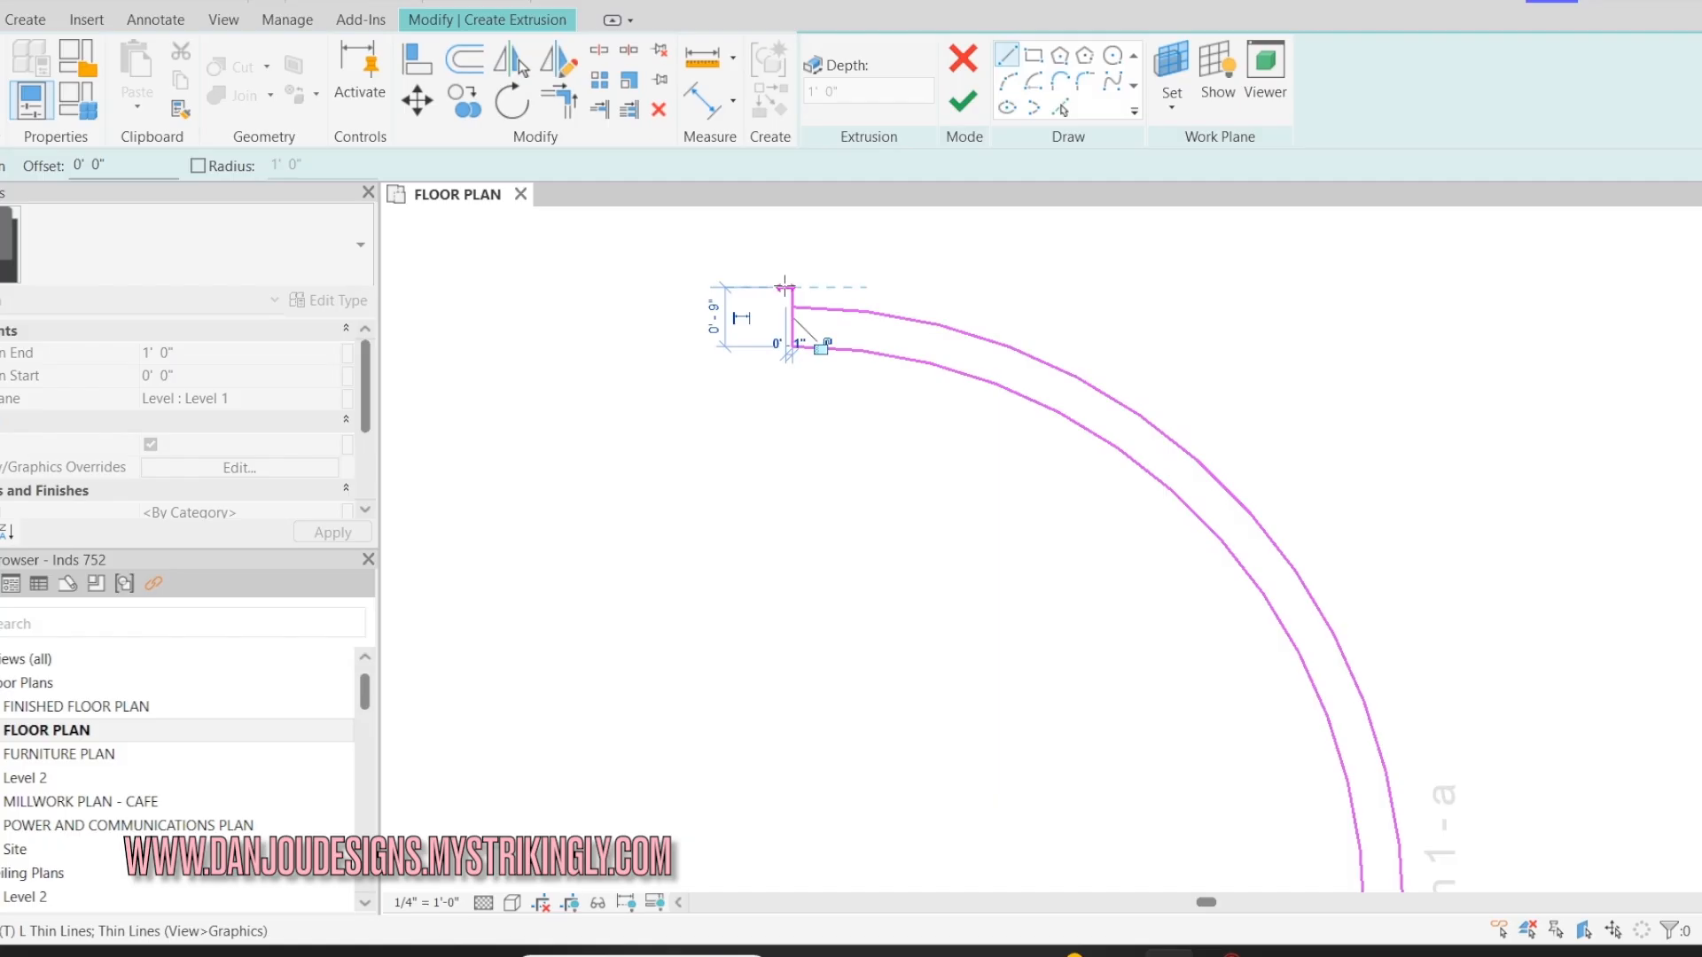
{"action": "key", "text": "Escape"}
{"action": "key", "text": "Escape"}
{"action": "key", "text": "t"}
{"action": "key", "text": "r"}
{"action": "scroll", "coordinate": [823, 228], "scroll_direction": "down", "scroll_amount": 5}
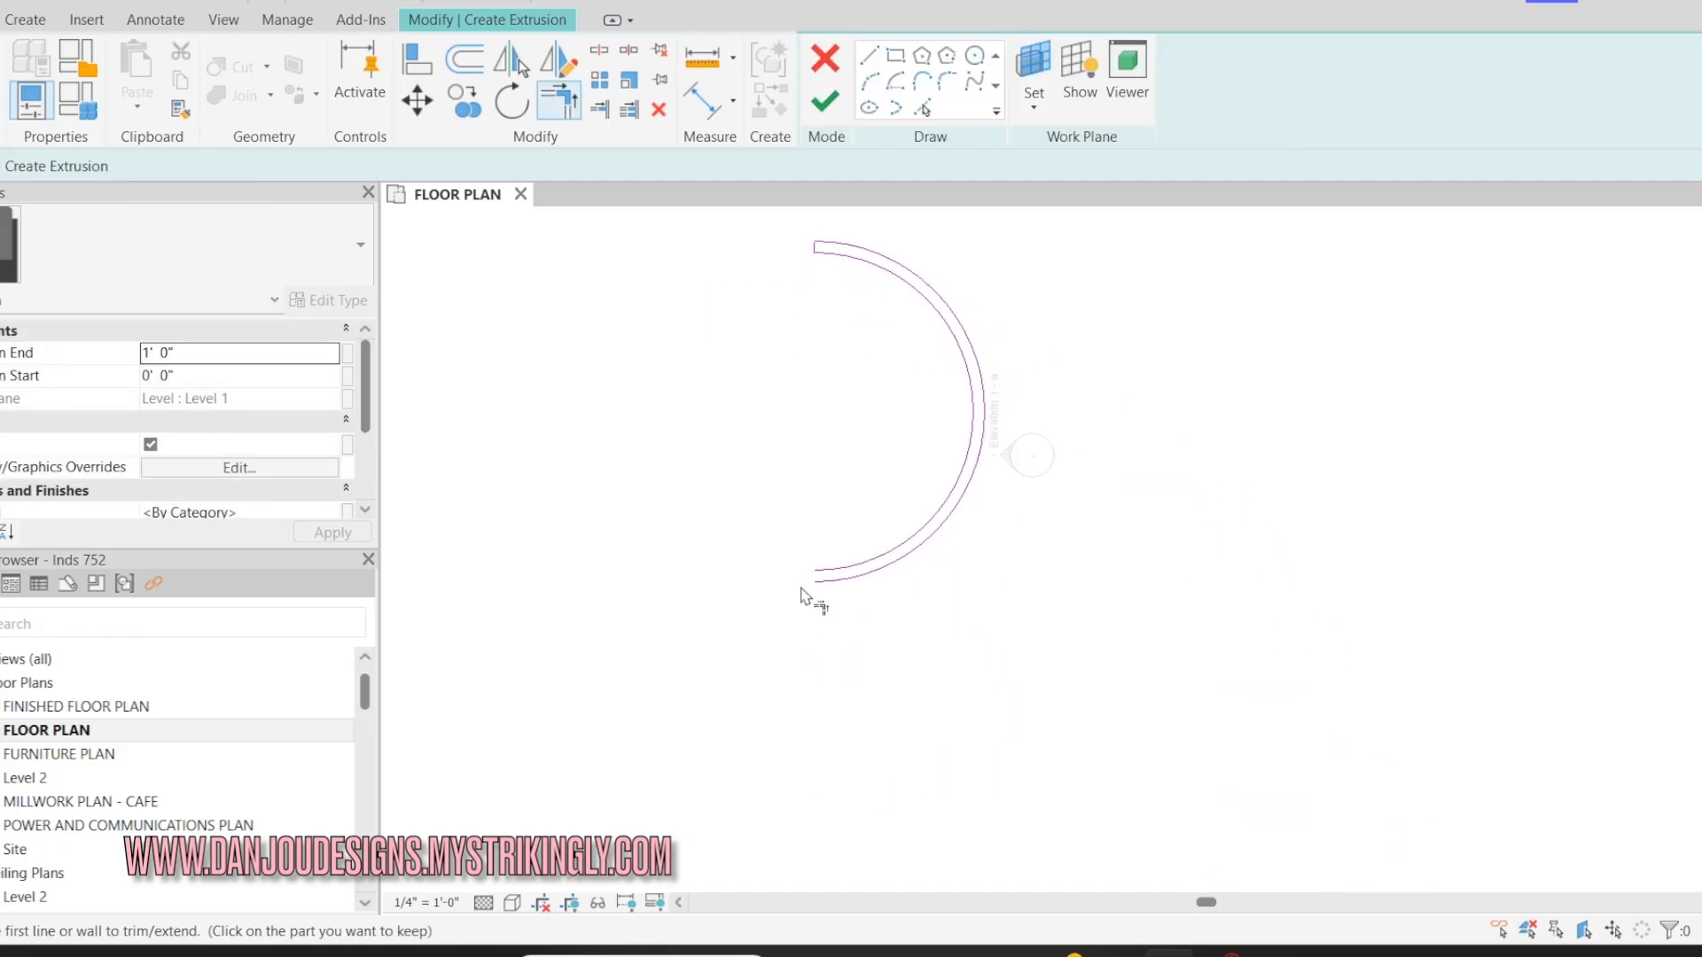
- Close the lower end of the two arcs with a straight vertical line and trim the arc ends to it
{"action": "scroll", "coordinate": [810, 585], "scroll_direction": "up", "scroll_amount": 4}
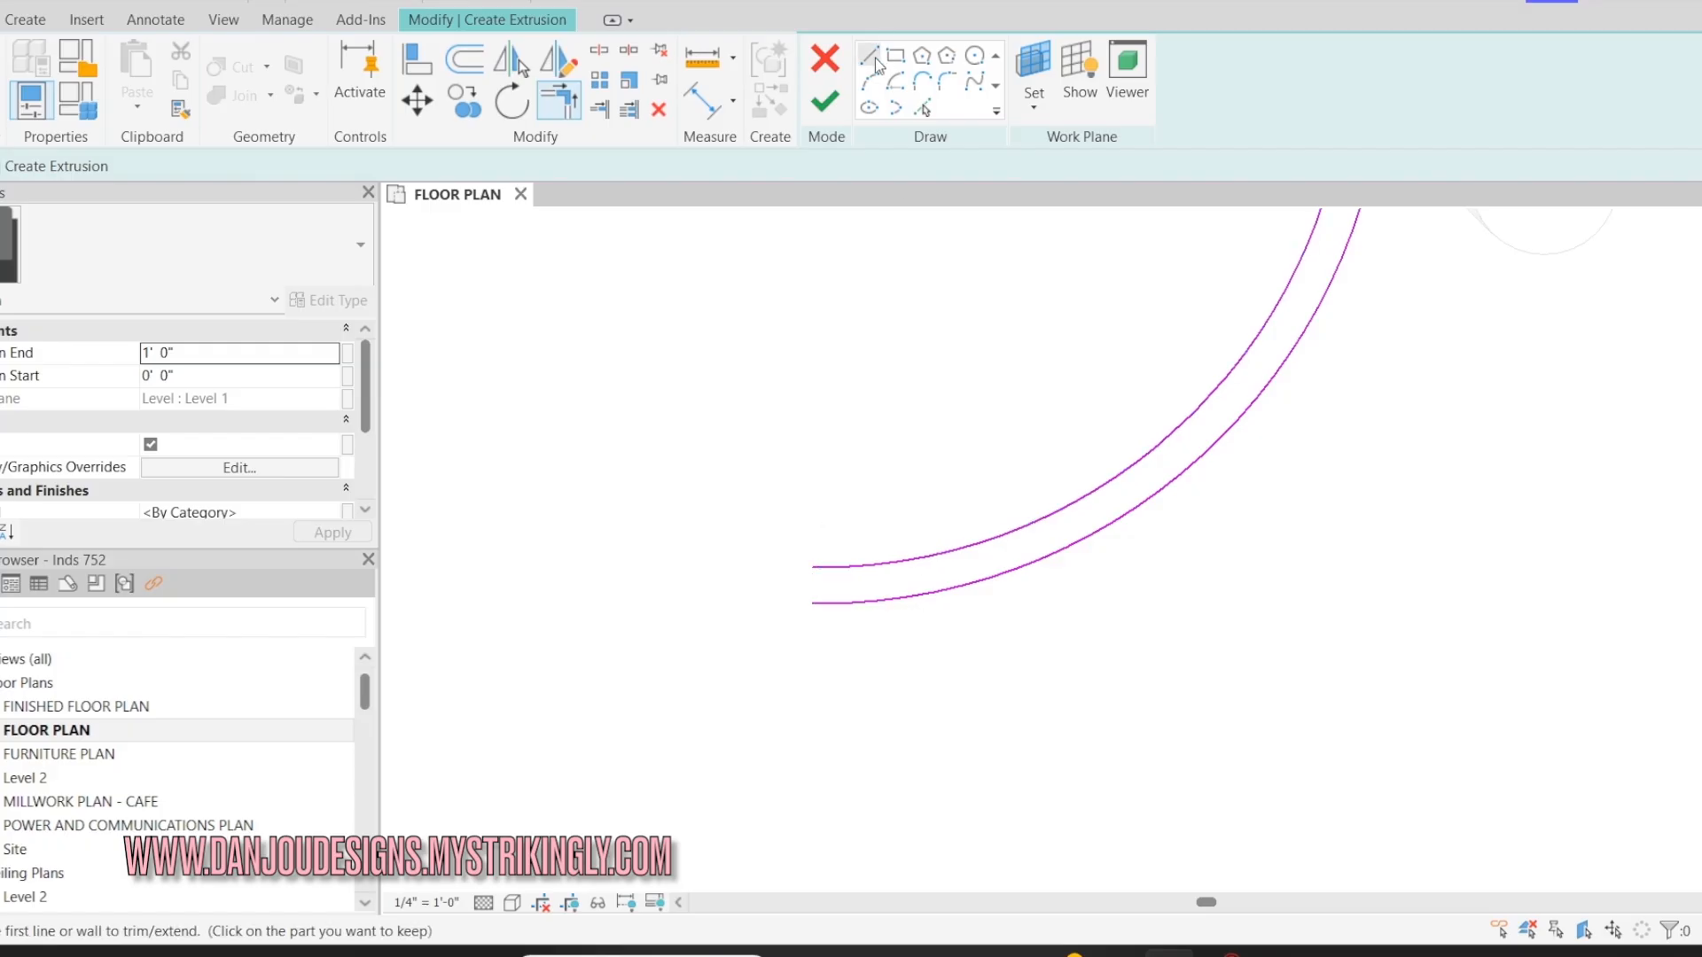
{"action": "left_click", "coordinate": [869, 56]}
{"action": "left_click", "coordinate": [812, 568]}
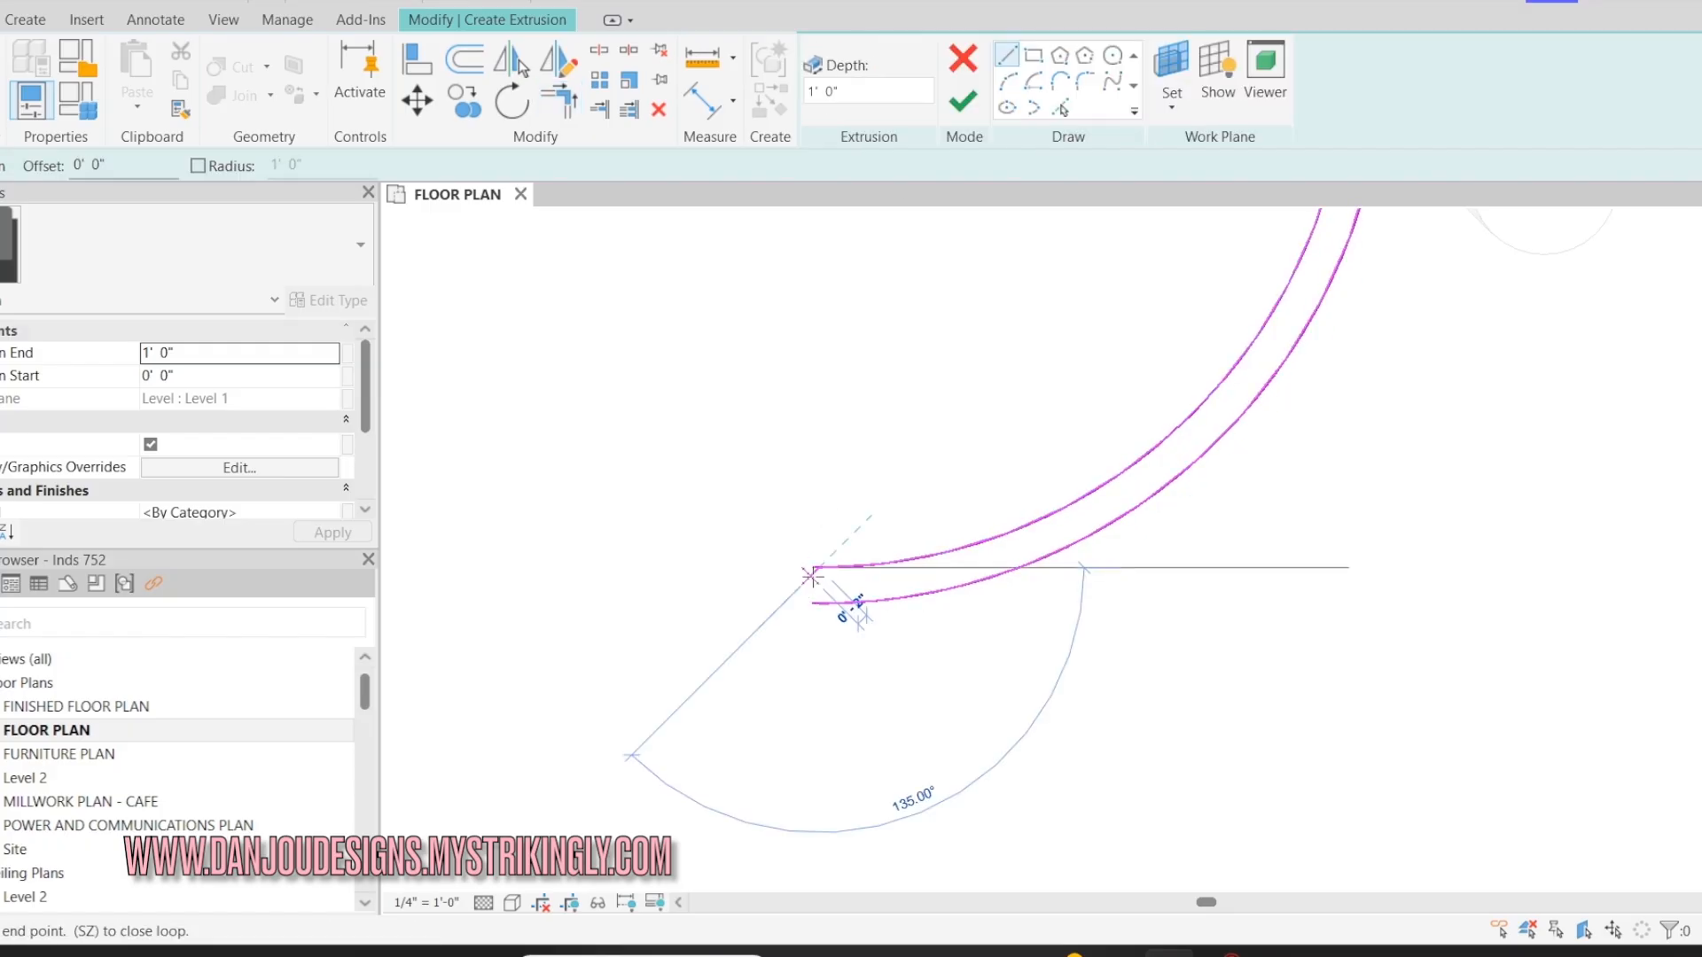
{"action": "left_click", "coordinate": [816, 602]}
{"action": "scroll", "coordinate": [749, 702], "scroll_direction": "up", "scroll_amount": 1}
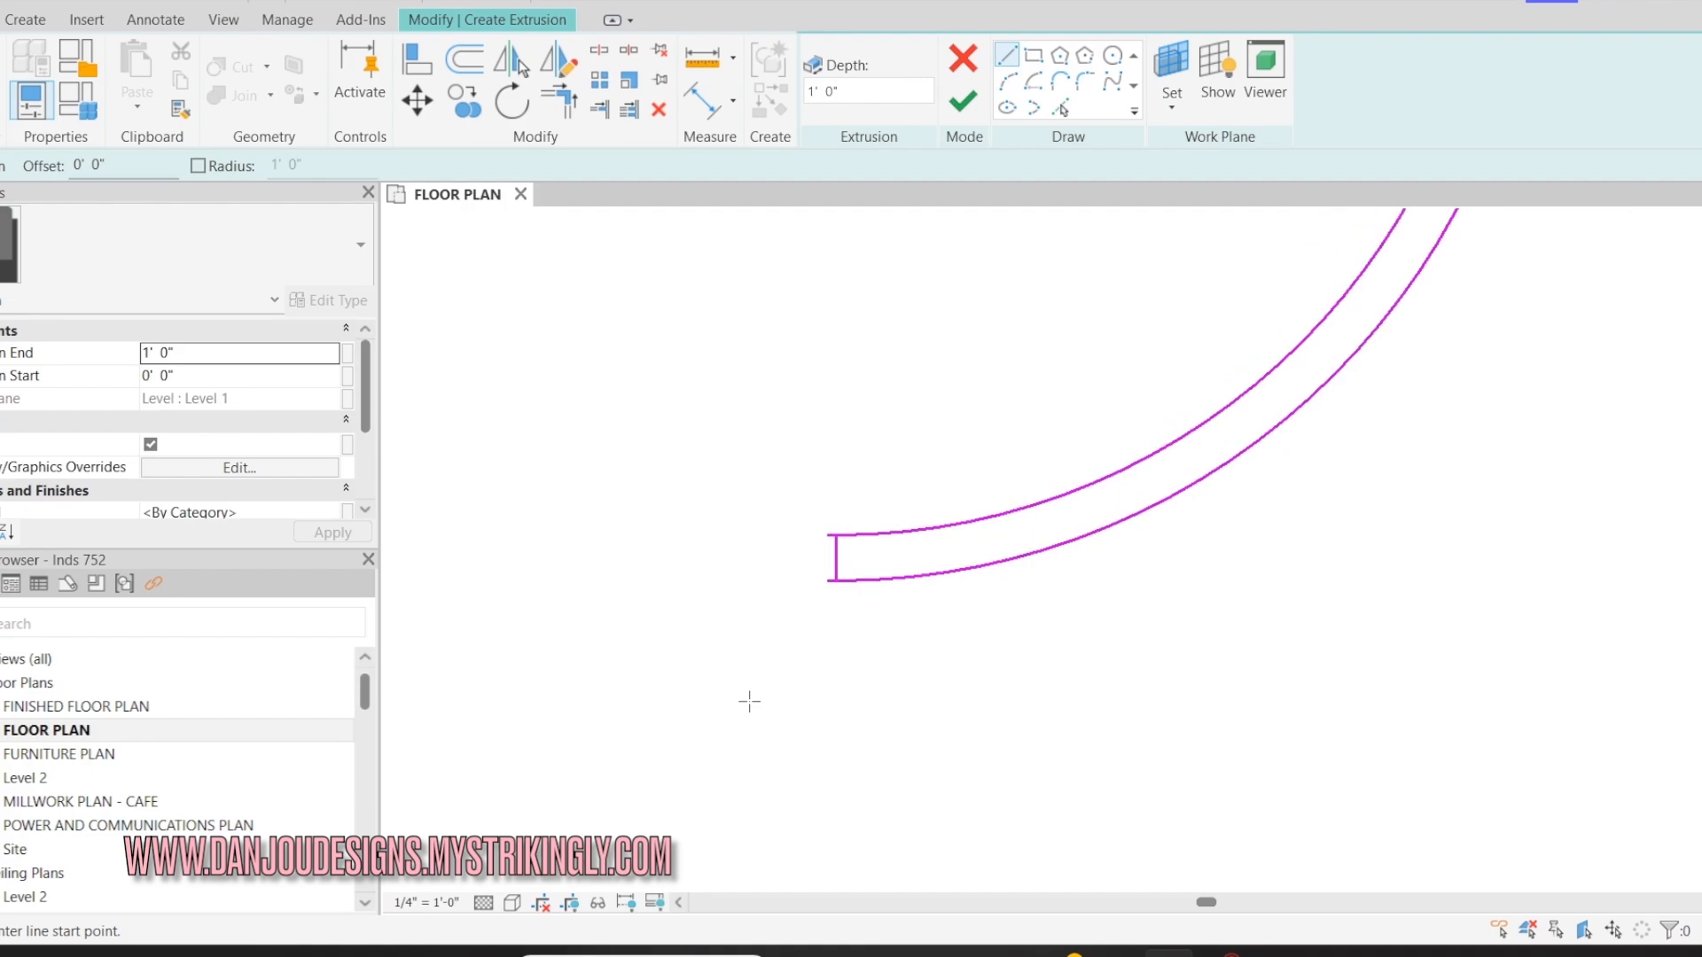
{"action": "scroll", "coordinate": [860, 562], "scroll_direction": "up", "scroll_amount": 3}
{"action": "scroll", "coordinate": [861, 561], "scroll_direction": "down", "scroll_amount": 2}
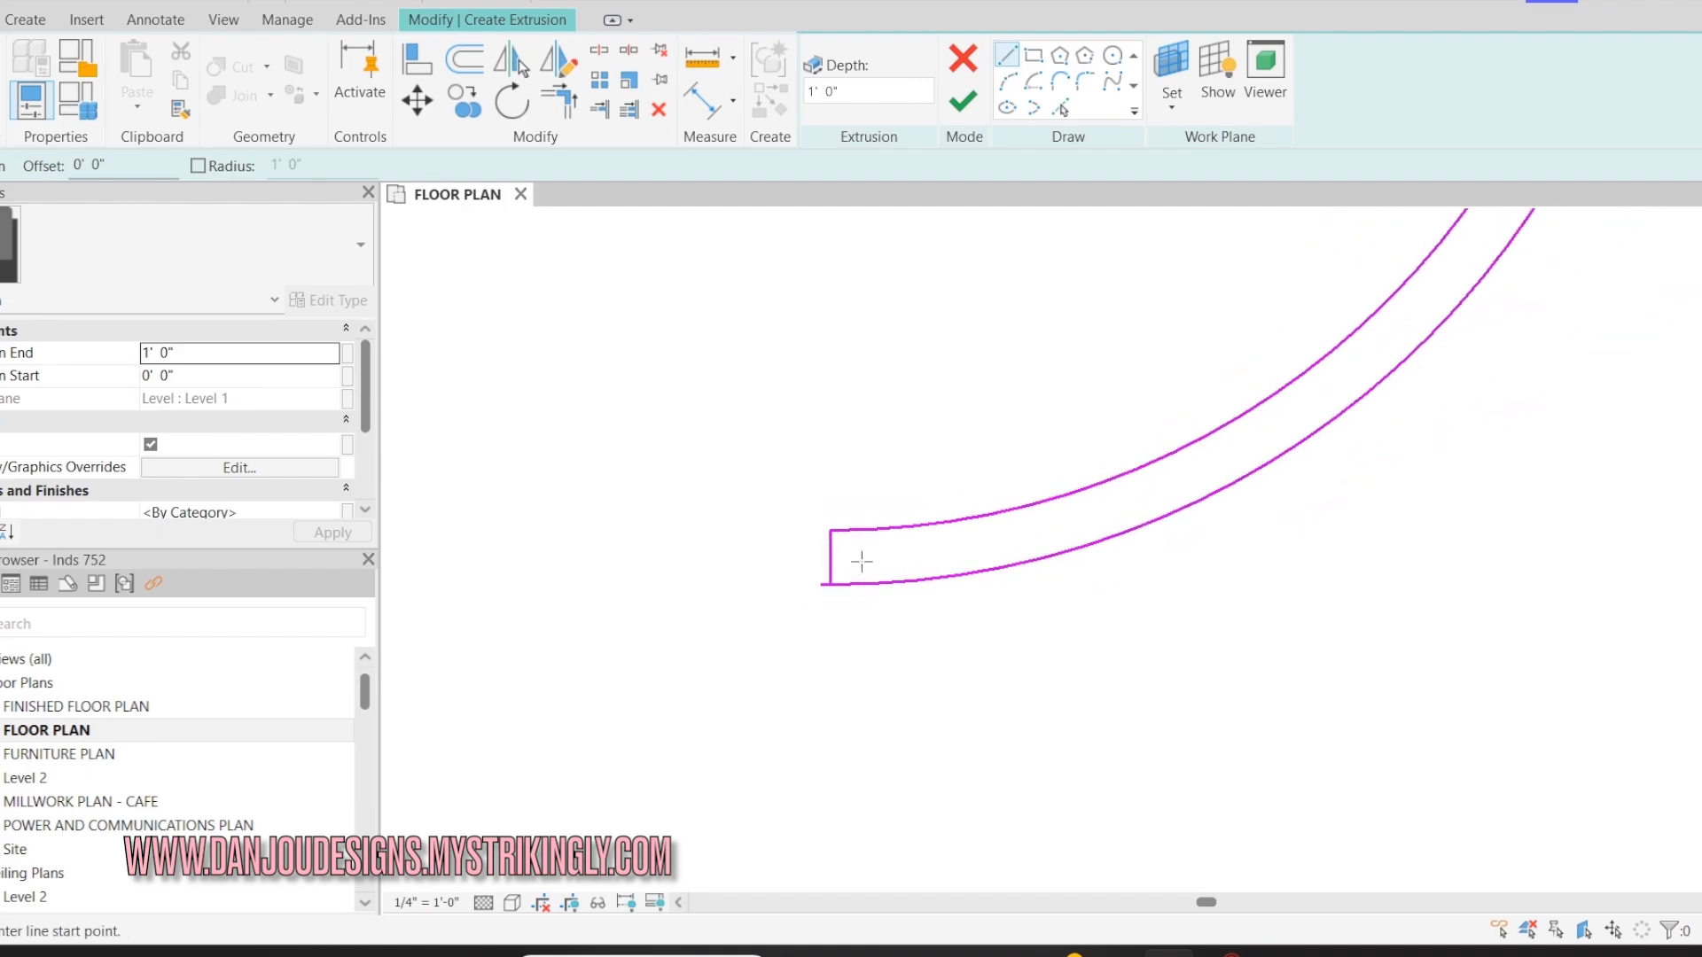
{"action": "scroll", "coordinate": [861, 561], "scroll_direction": "up", "scroll_amount": 1}
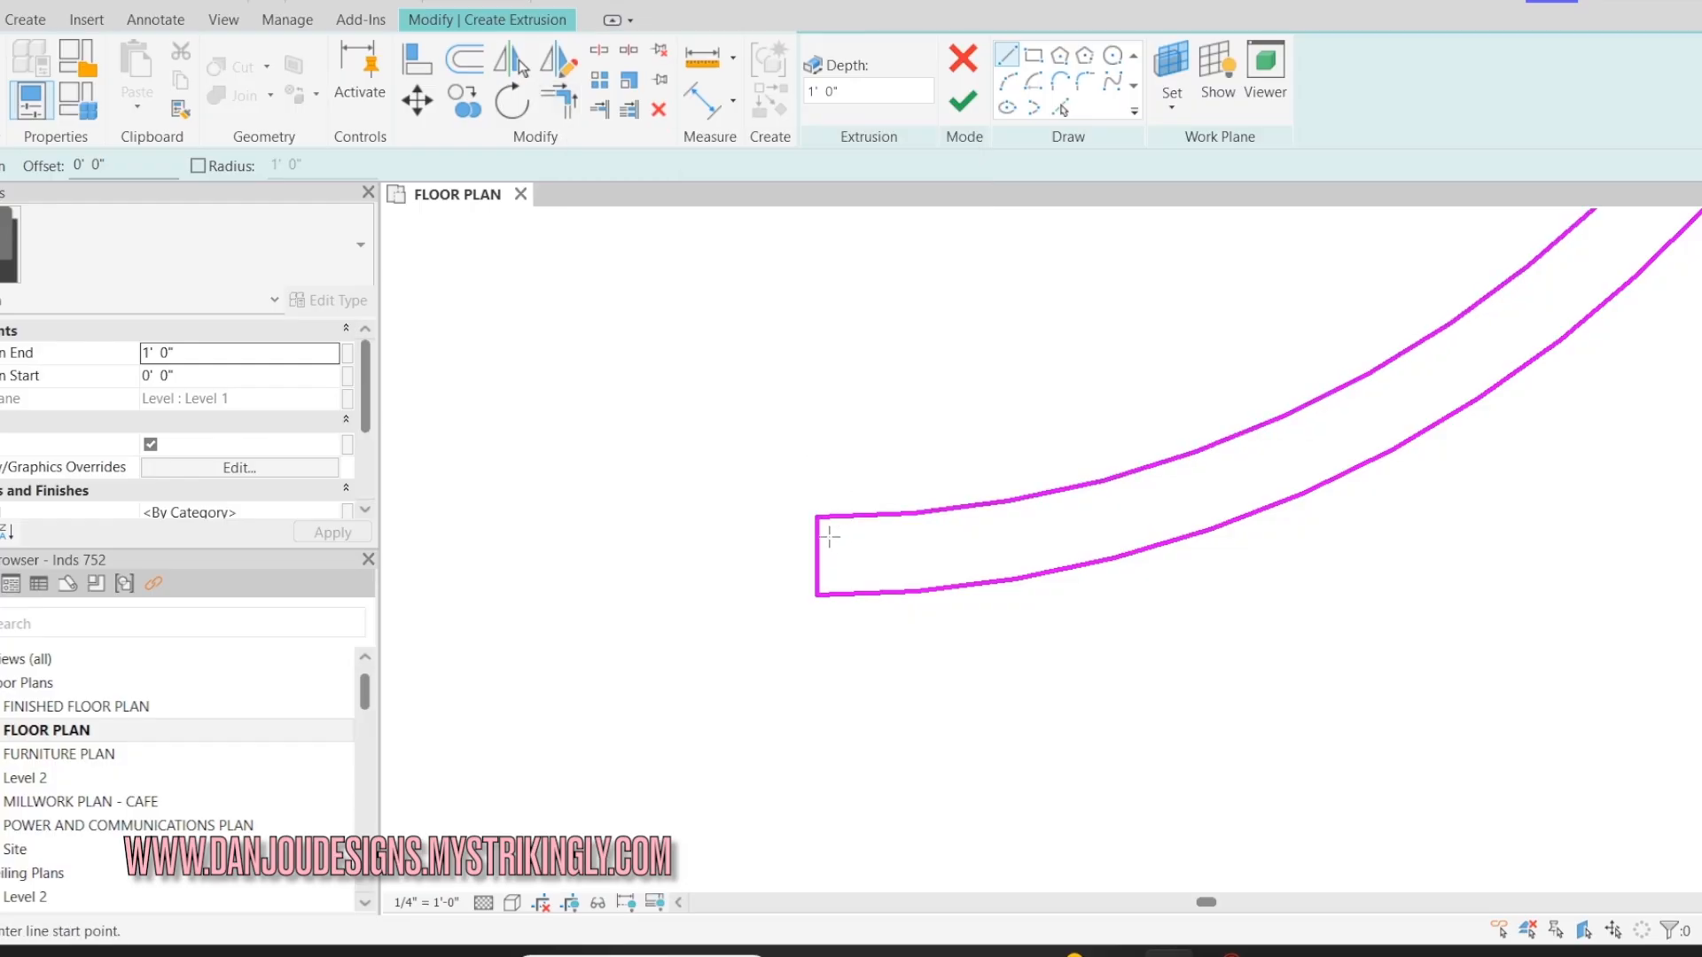
- Finish the curved wall sketch as an extrusion with a depth of 1' 0" and deselect it
{"action": "scroll", "coordinate": [752, 615], "scroll_direction": "down", "scroll_amount": 4}
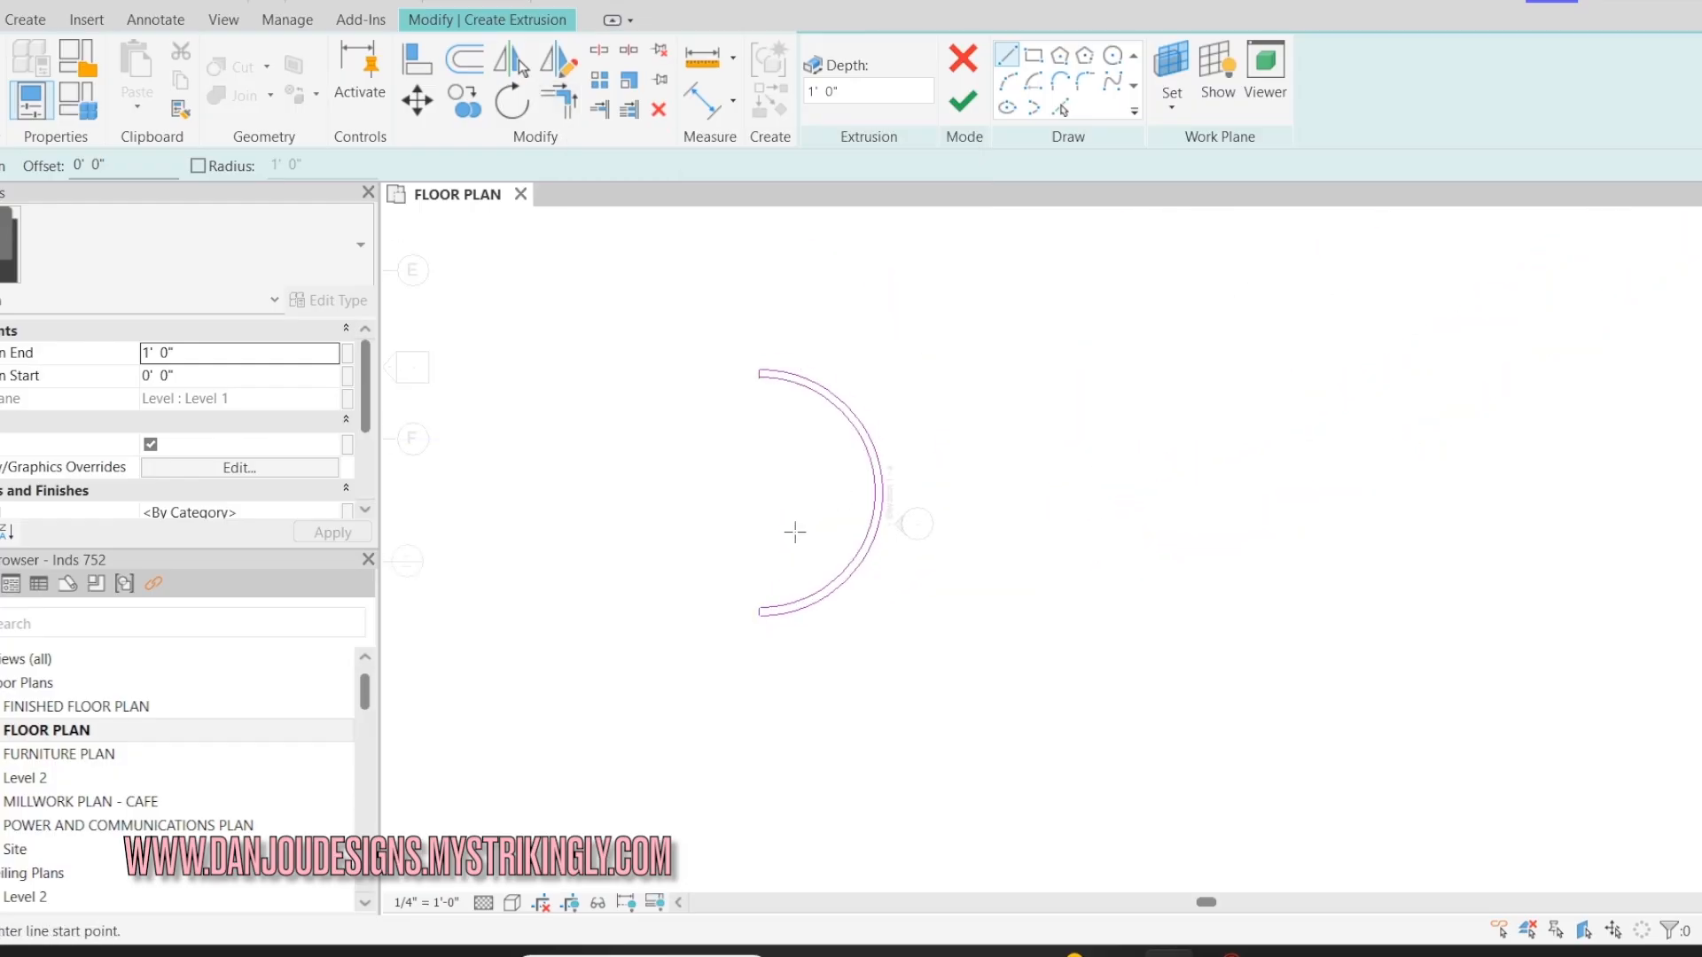
{"action": "scroll", "coordinate": [845, 453], "scroll_direction": "up", "scroll_amount": 3}
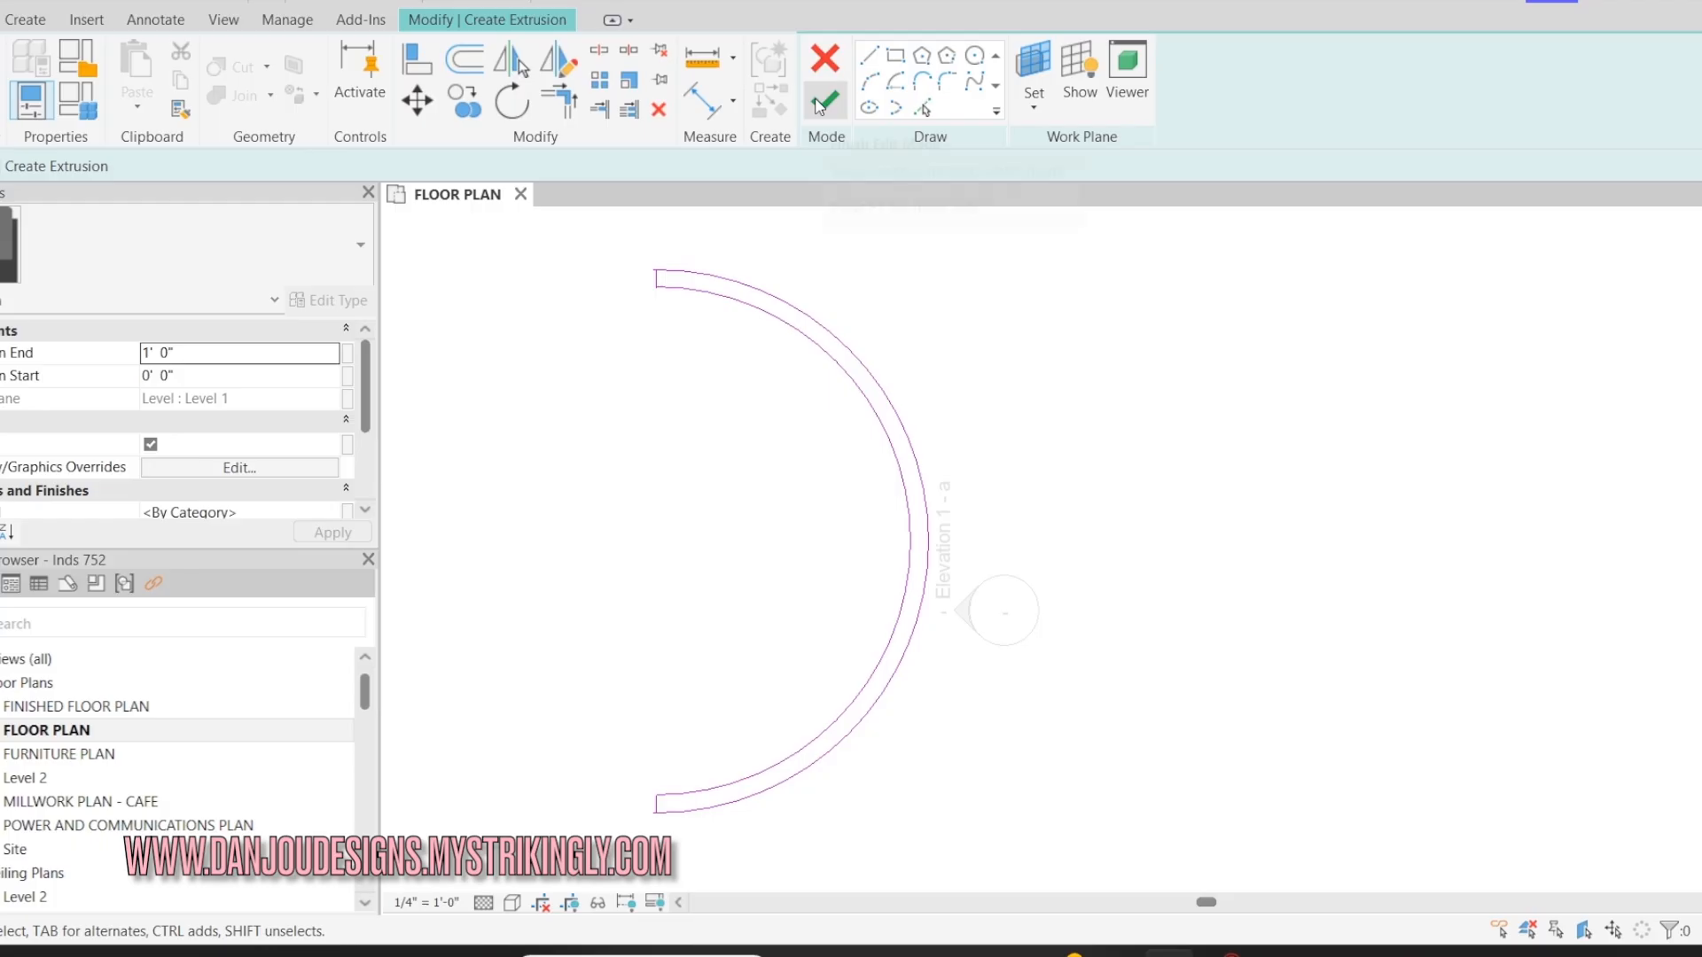
{"action": "left_click", "coordinate": [963, 100]}
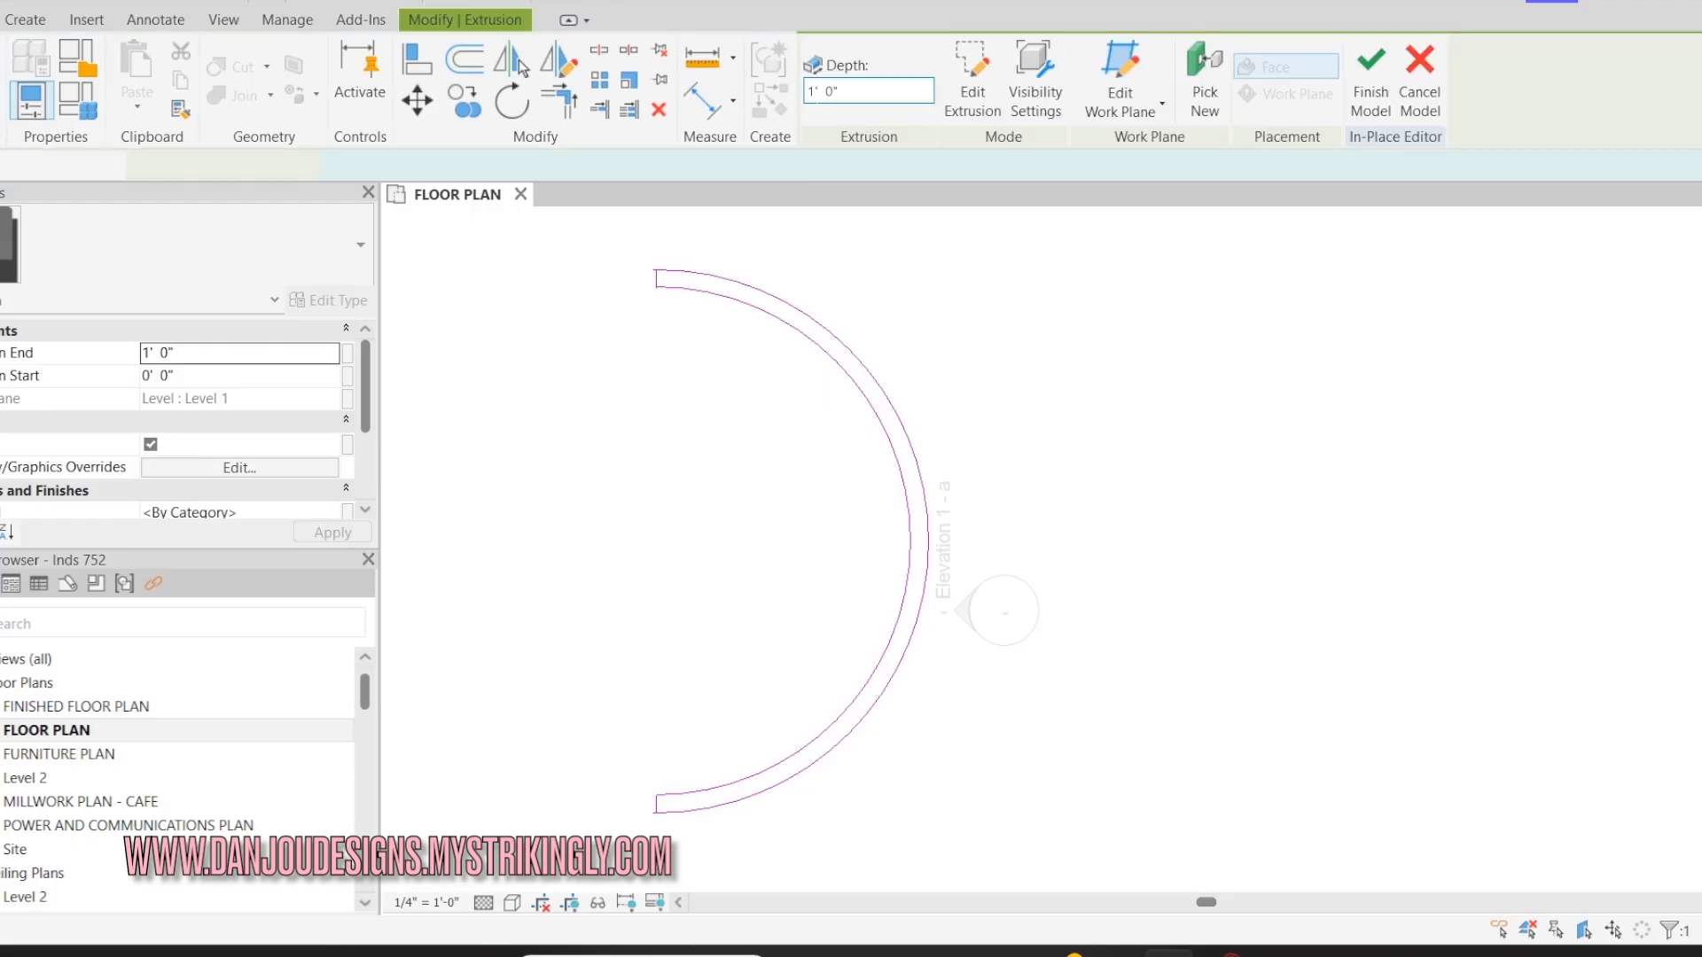
{"action": "left_click", "coordinate": [923, 365]}
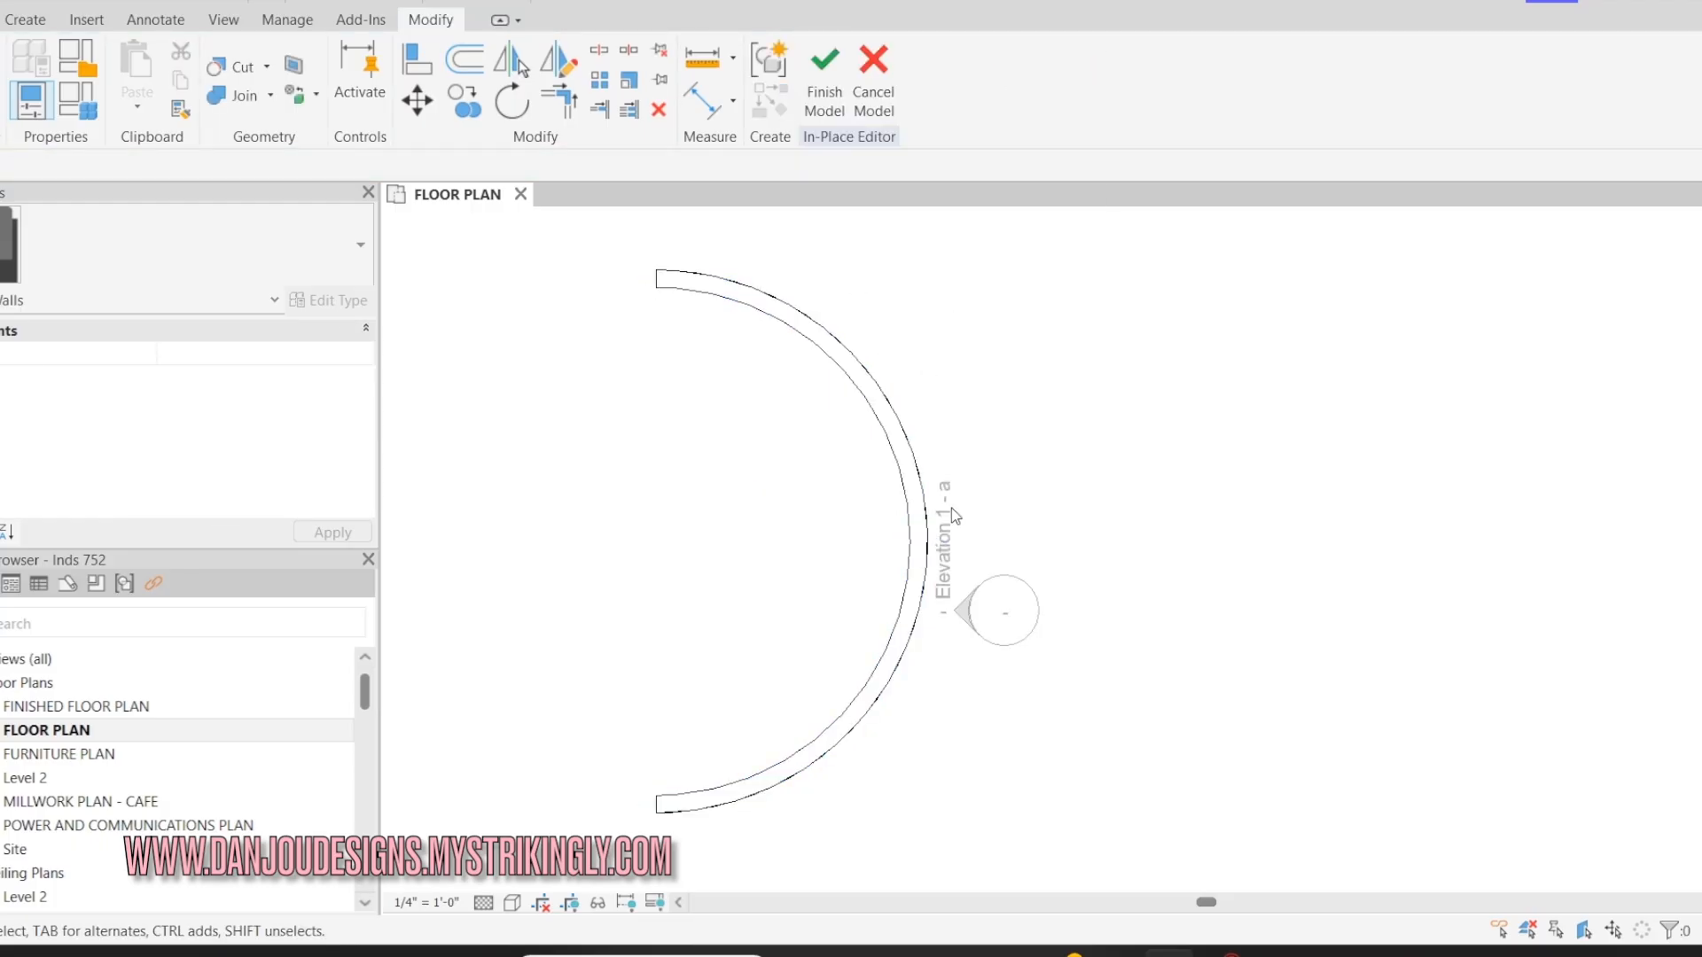
- In the Elevation 1 - a view, stretch the extrusion's top to the upper level line at 15' 8", then return to FLOOR PLAN
{"action": "scroll", "coordinate": [160, 799], "scroll_direction": "down", "scroll_amount": 5}
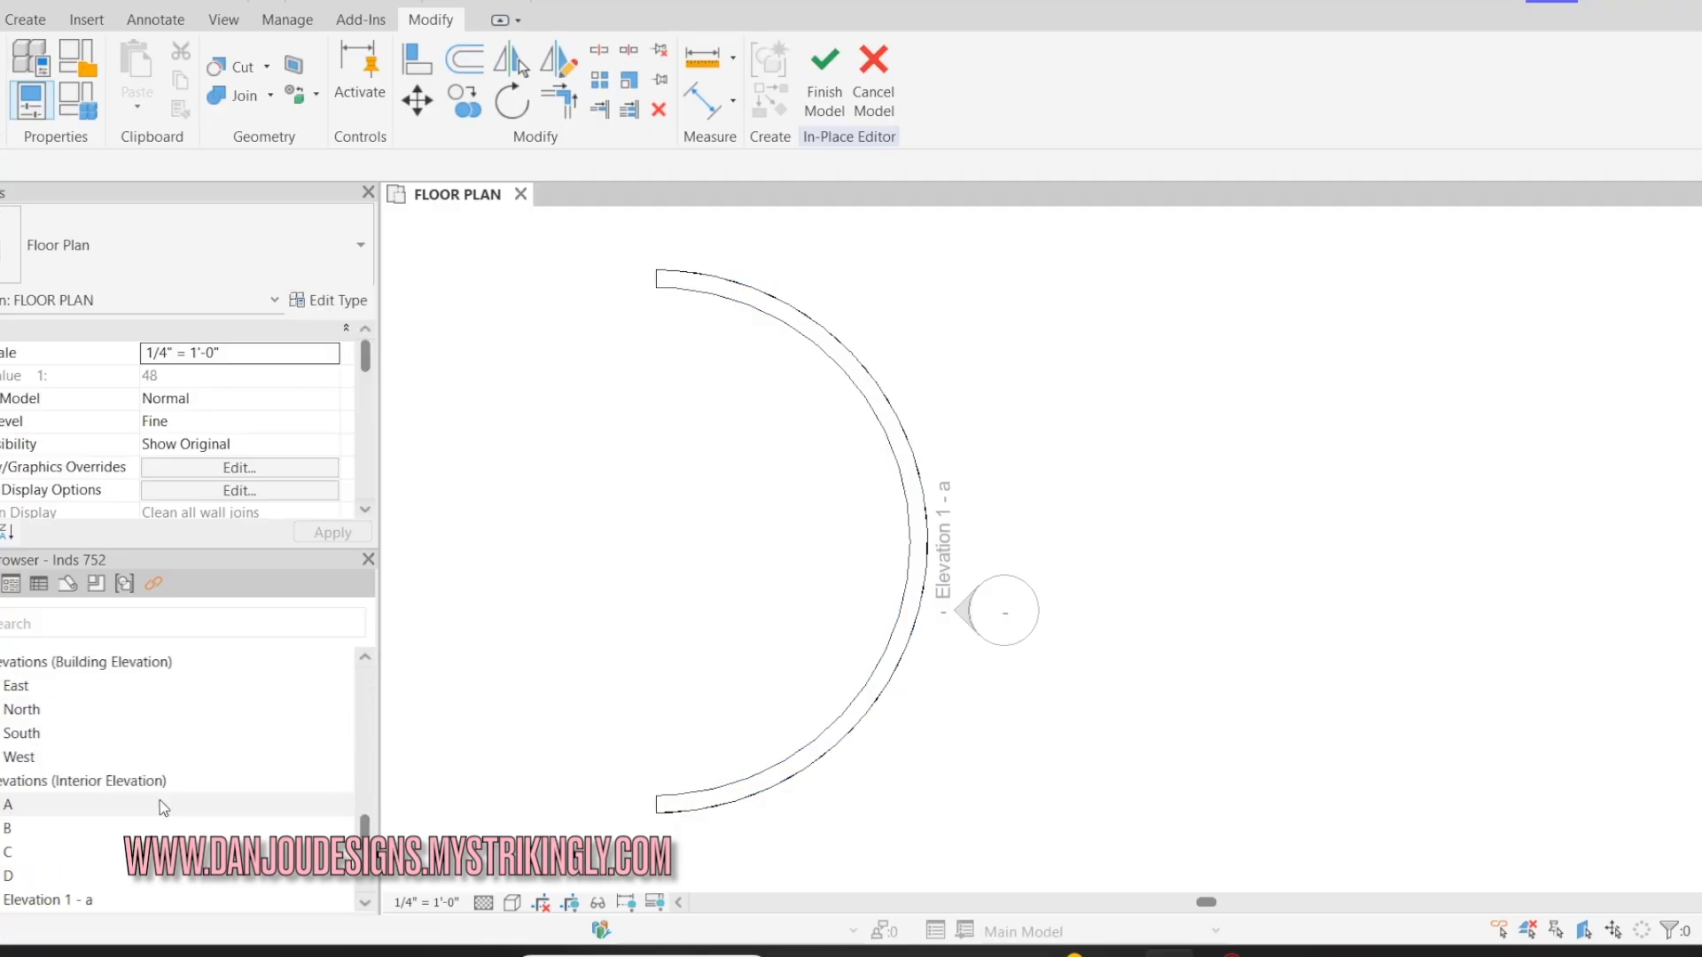
{"action": "double_click", "coordinate": [78, 900]}
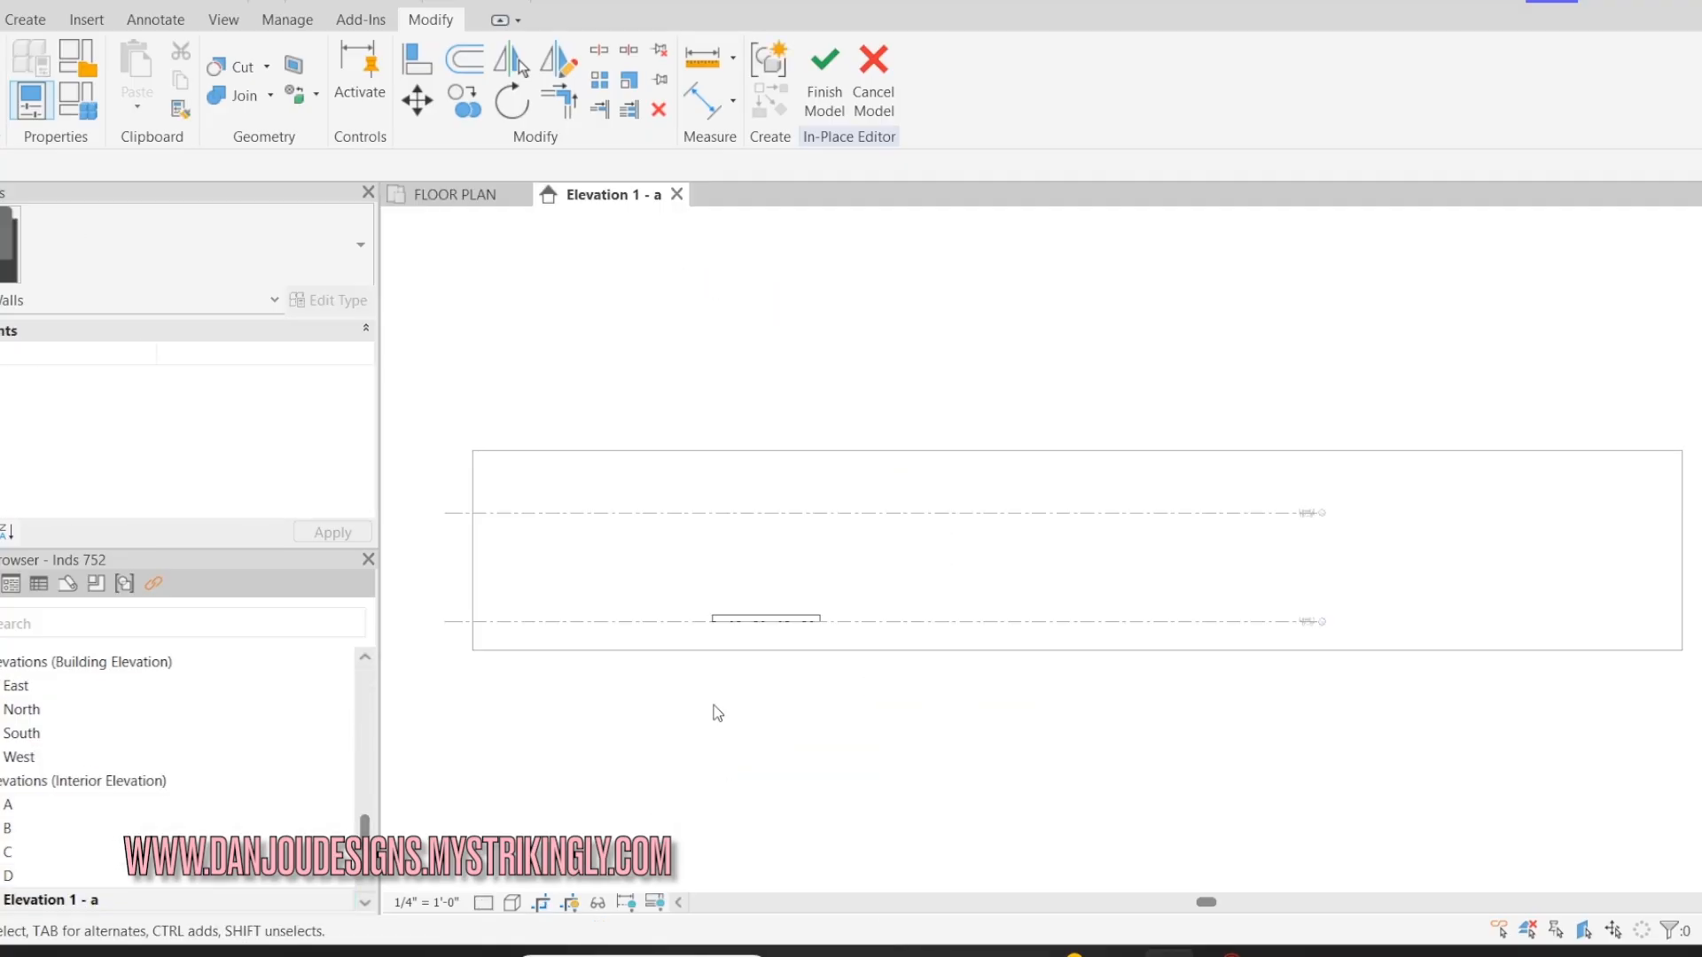
{"action": "scroll", "coordinate": [742, 612], "scroll_direction": "up", "scroll_amount": 3}
{"action": "left_click", "coordinate": [744, 623]}
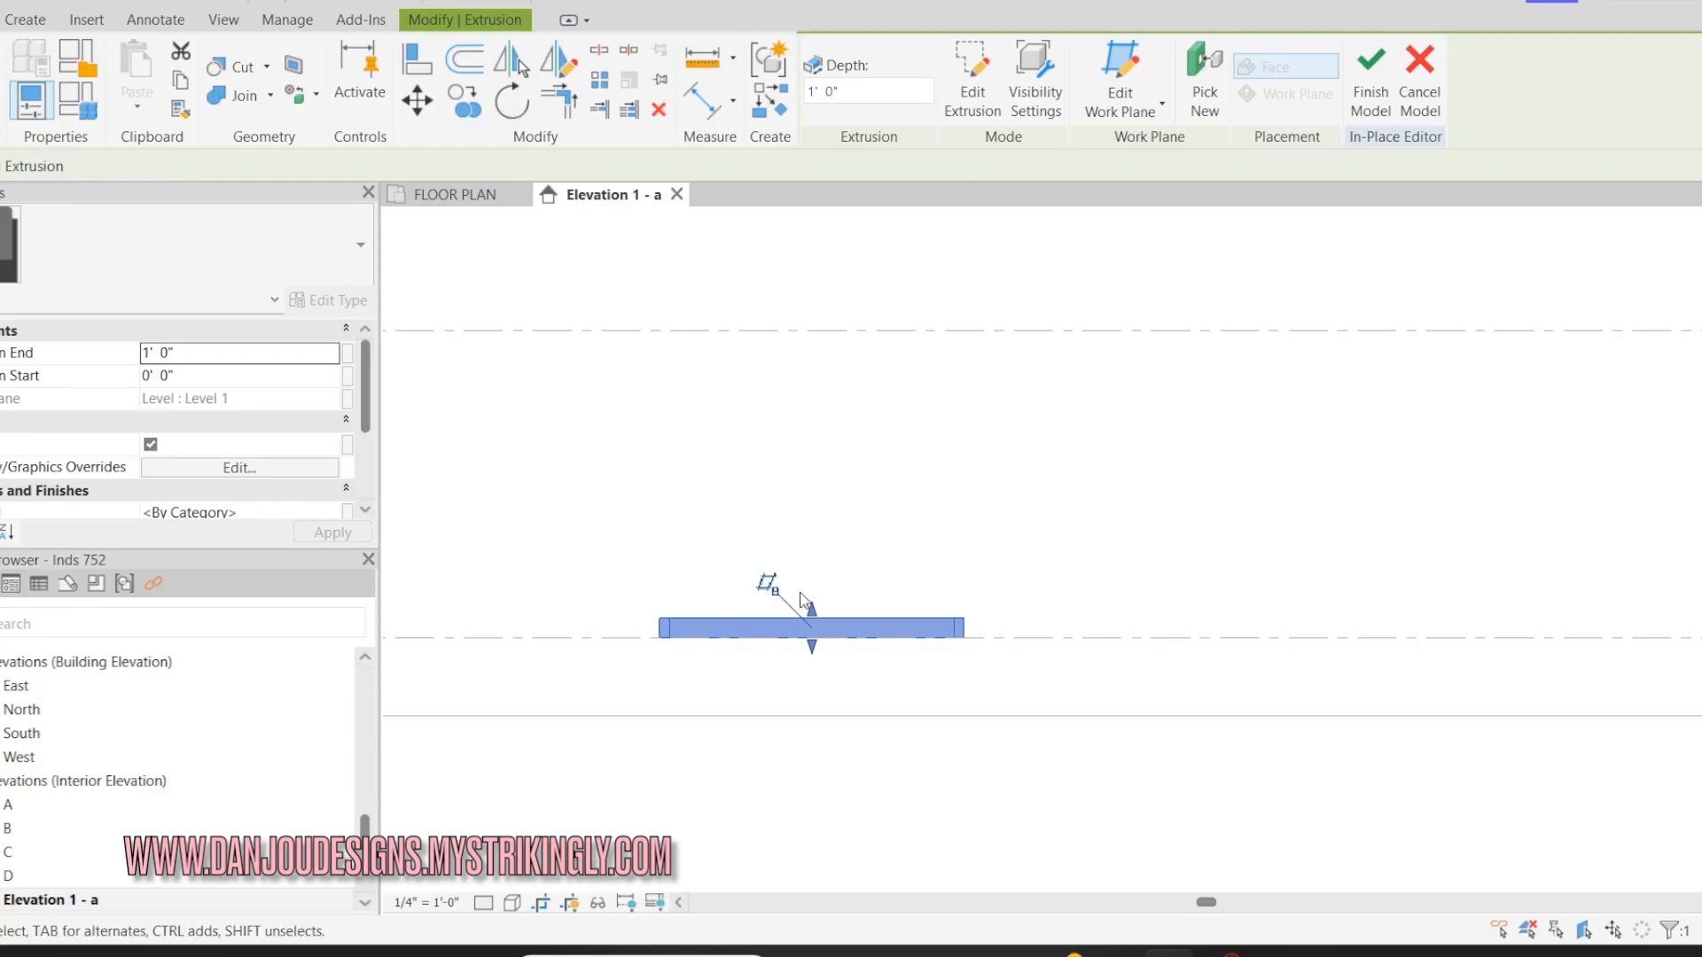
{"action": "left_click_drag", "start_coordinate": [811, 608], "coordinate": [821, 339]}
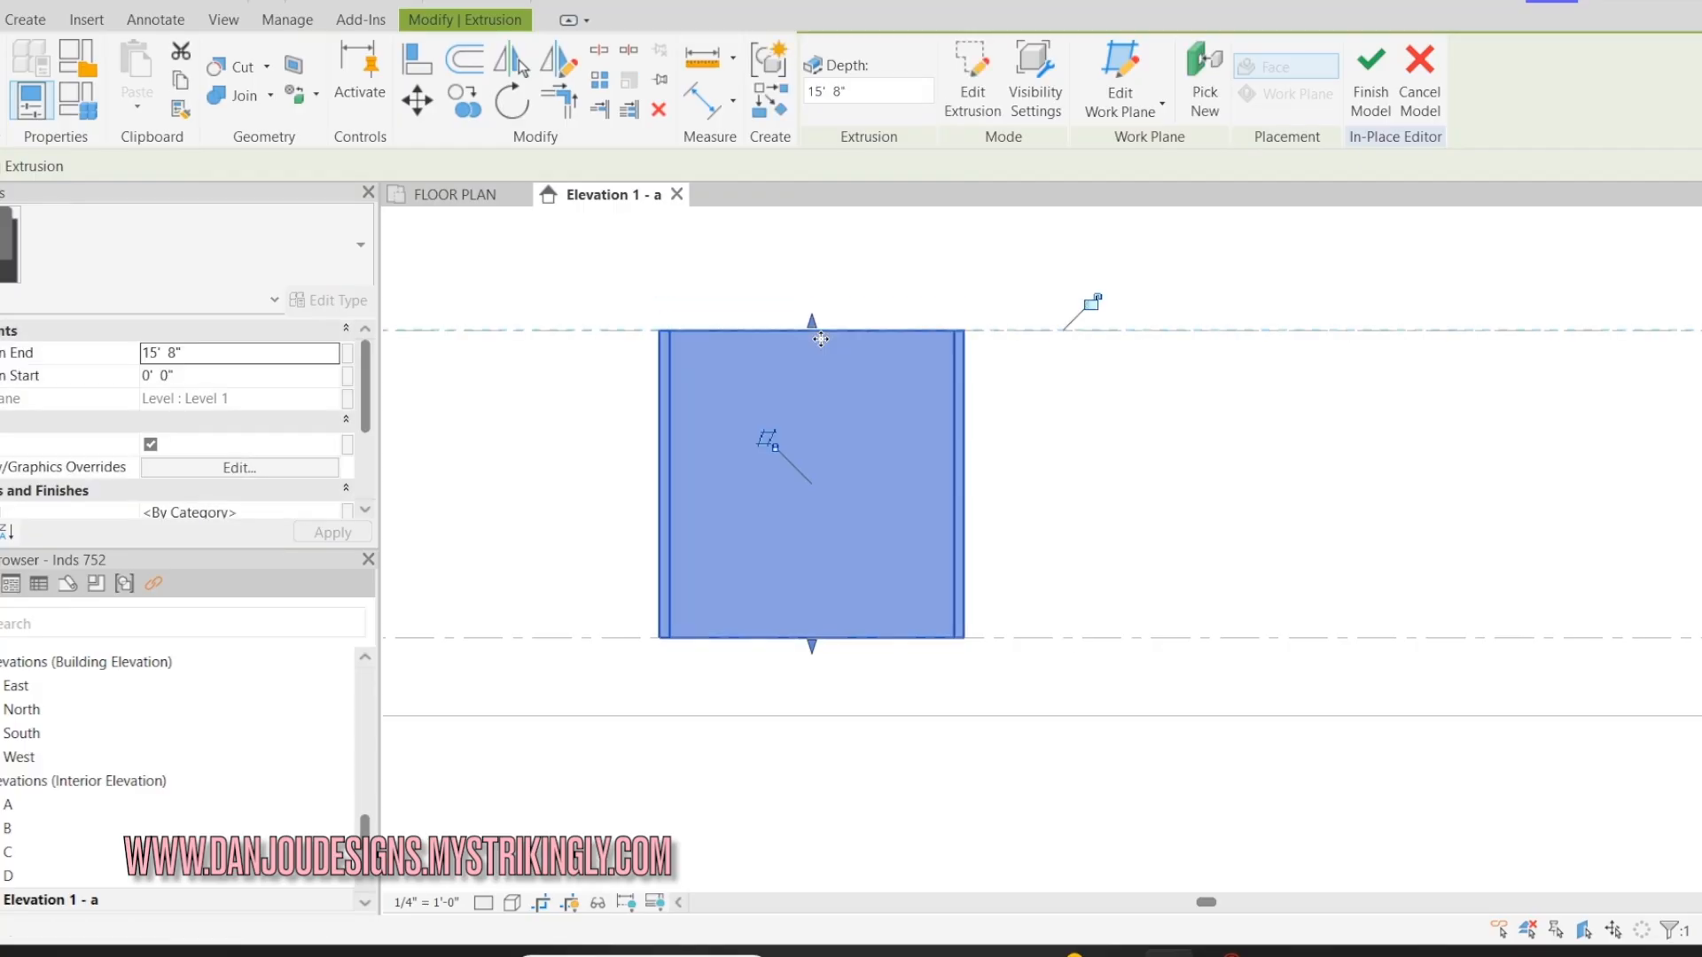
{"action": "left_click", "coordinate": [1015, 432]}
{"action": "left_click", "coordinate": [476, 196]}
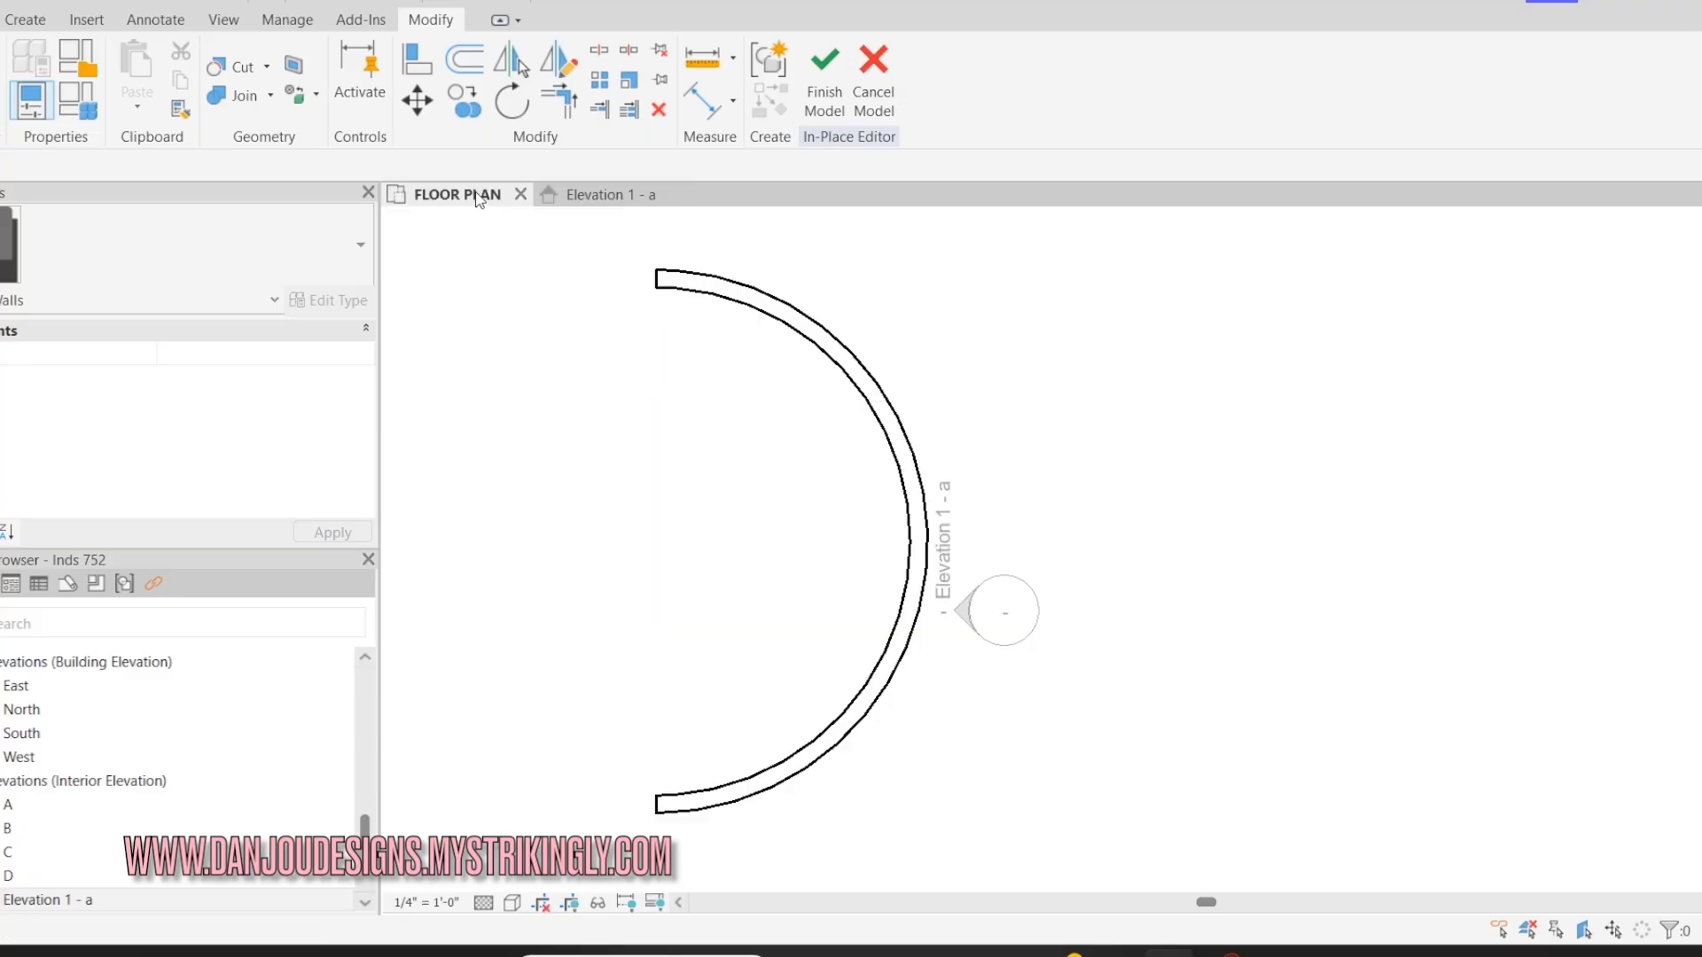
- Start a new extrusion and sketch a 6" by 8' 0" vertical rectangle just below the lower end of the curved wall
{"action": "scroll", "coordinate": [954, 307], "scroll_direction": "down", "scroll_amount": 2}
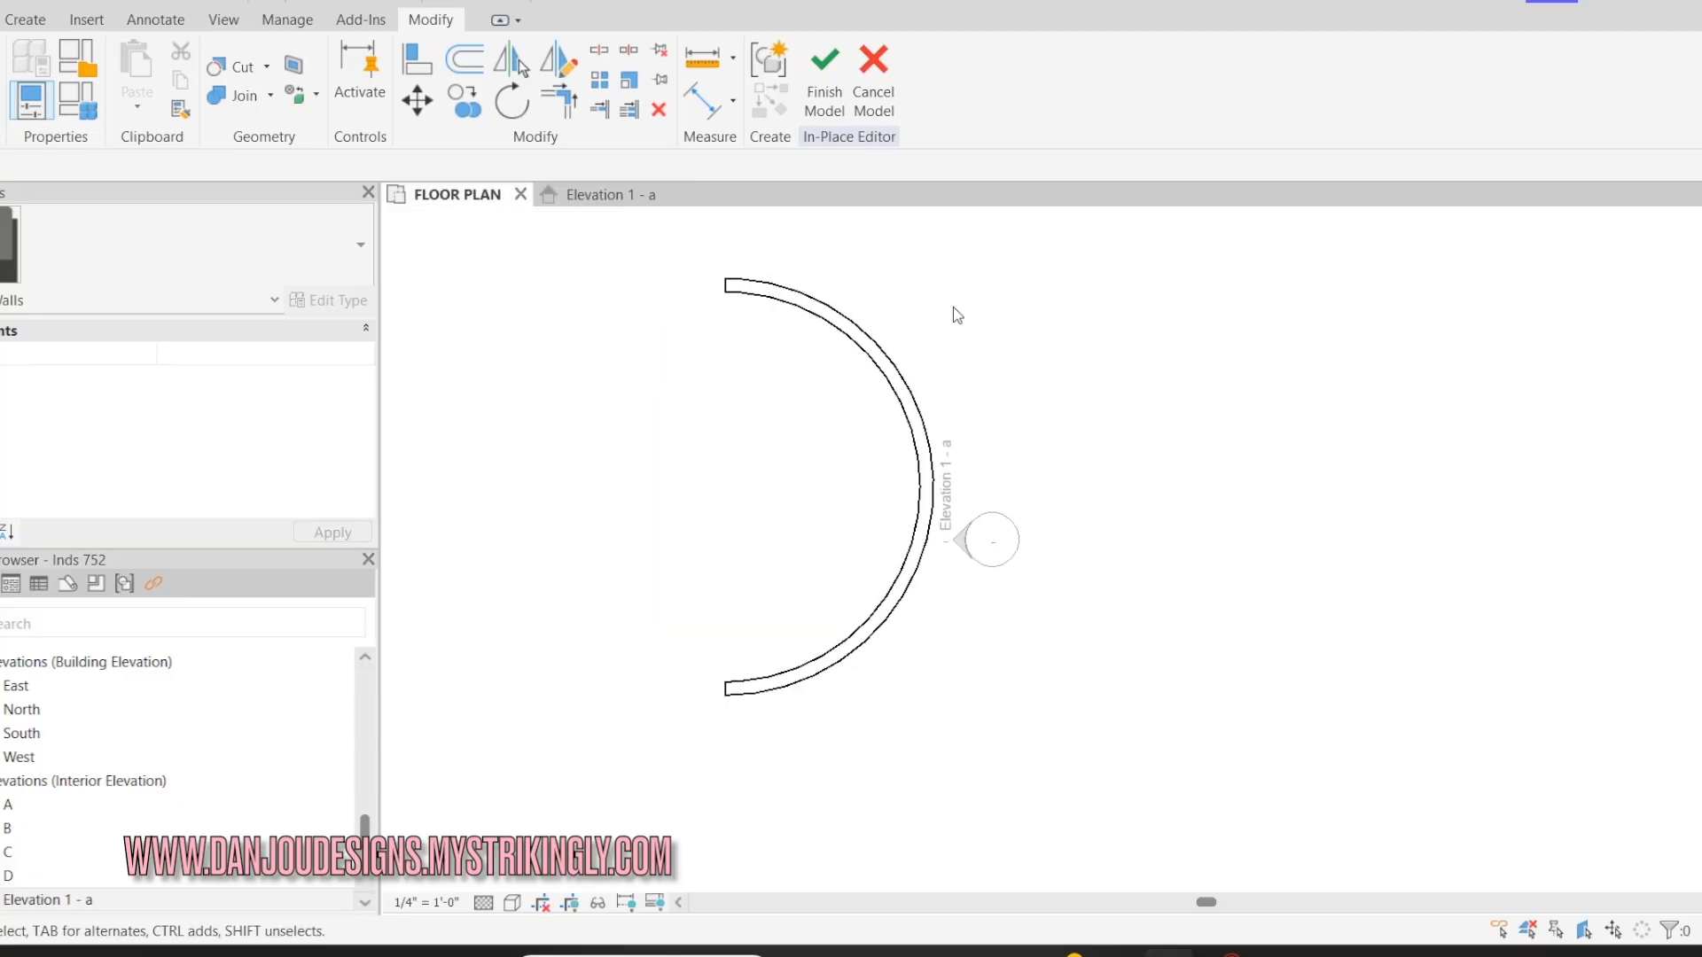
{"action": "left_click", "coordinate": [33, 14]}
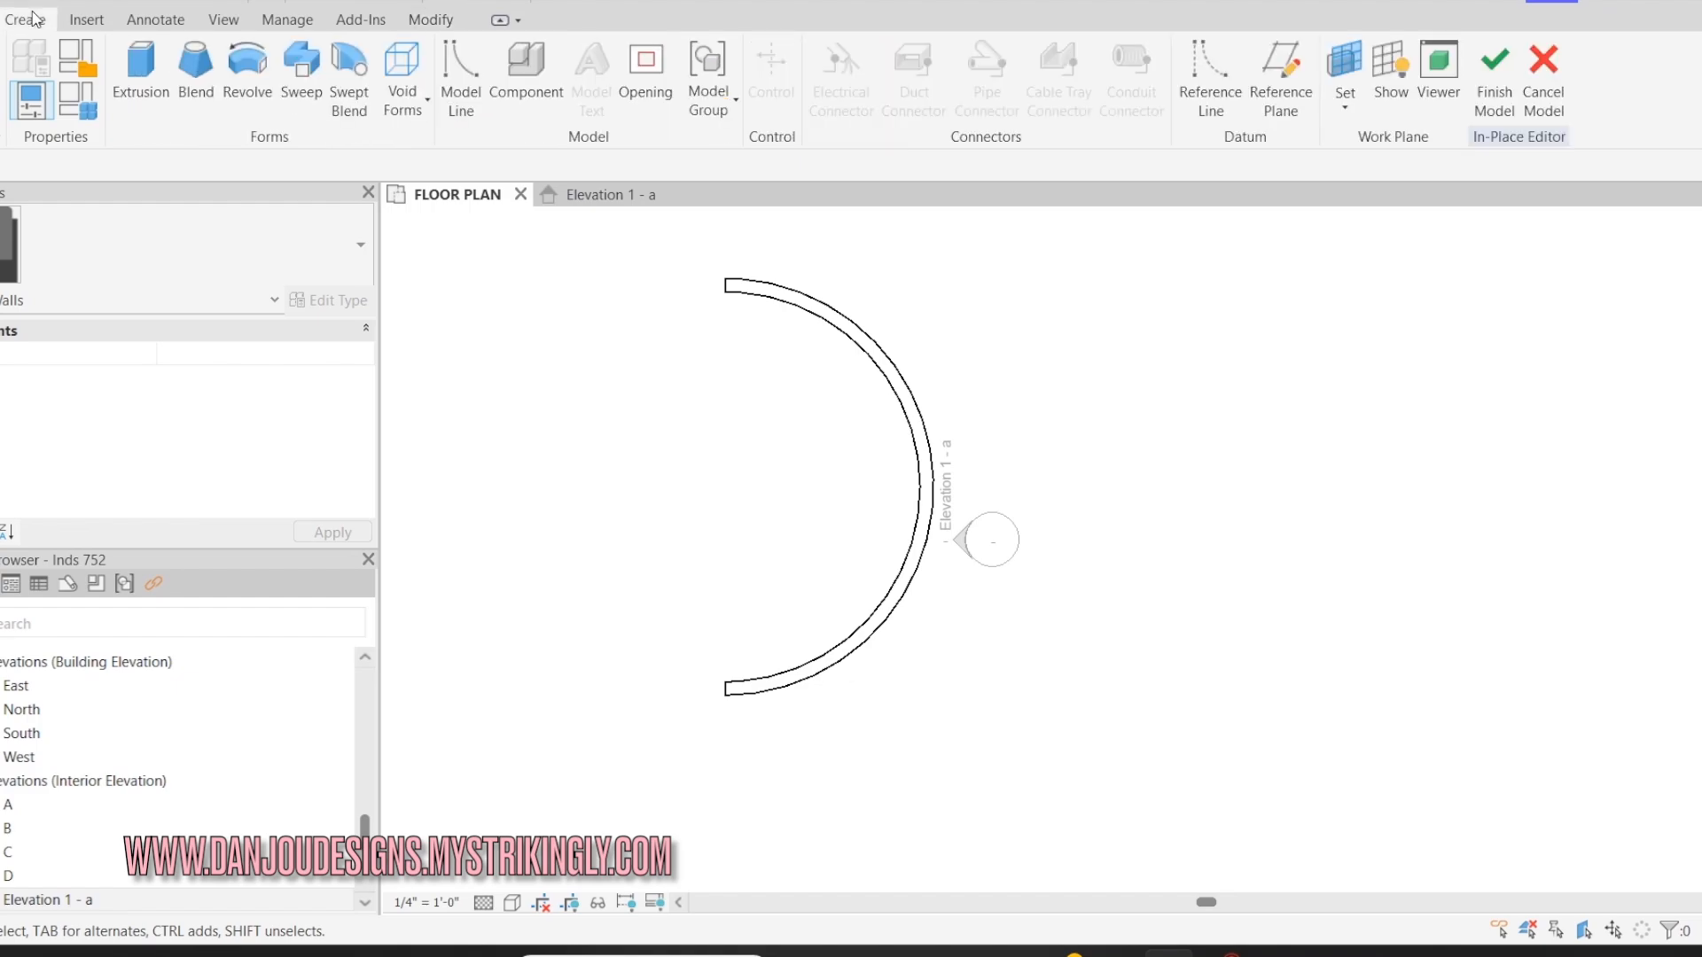
{"action": "left_click", "coordinate": [141, 66]}
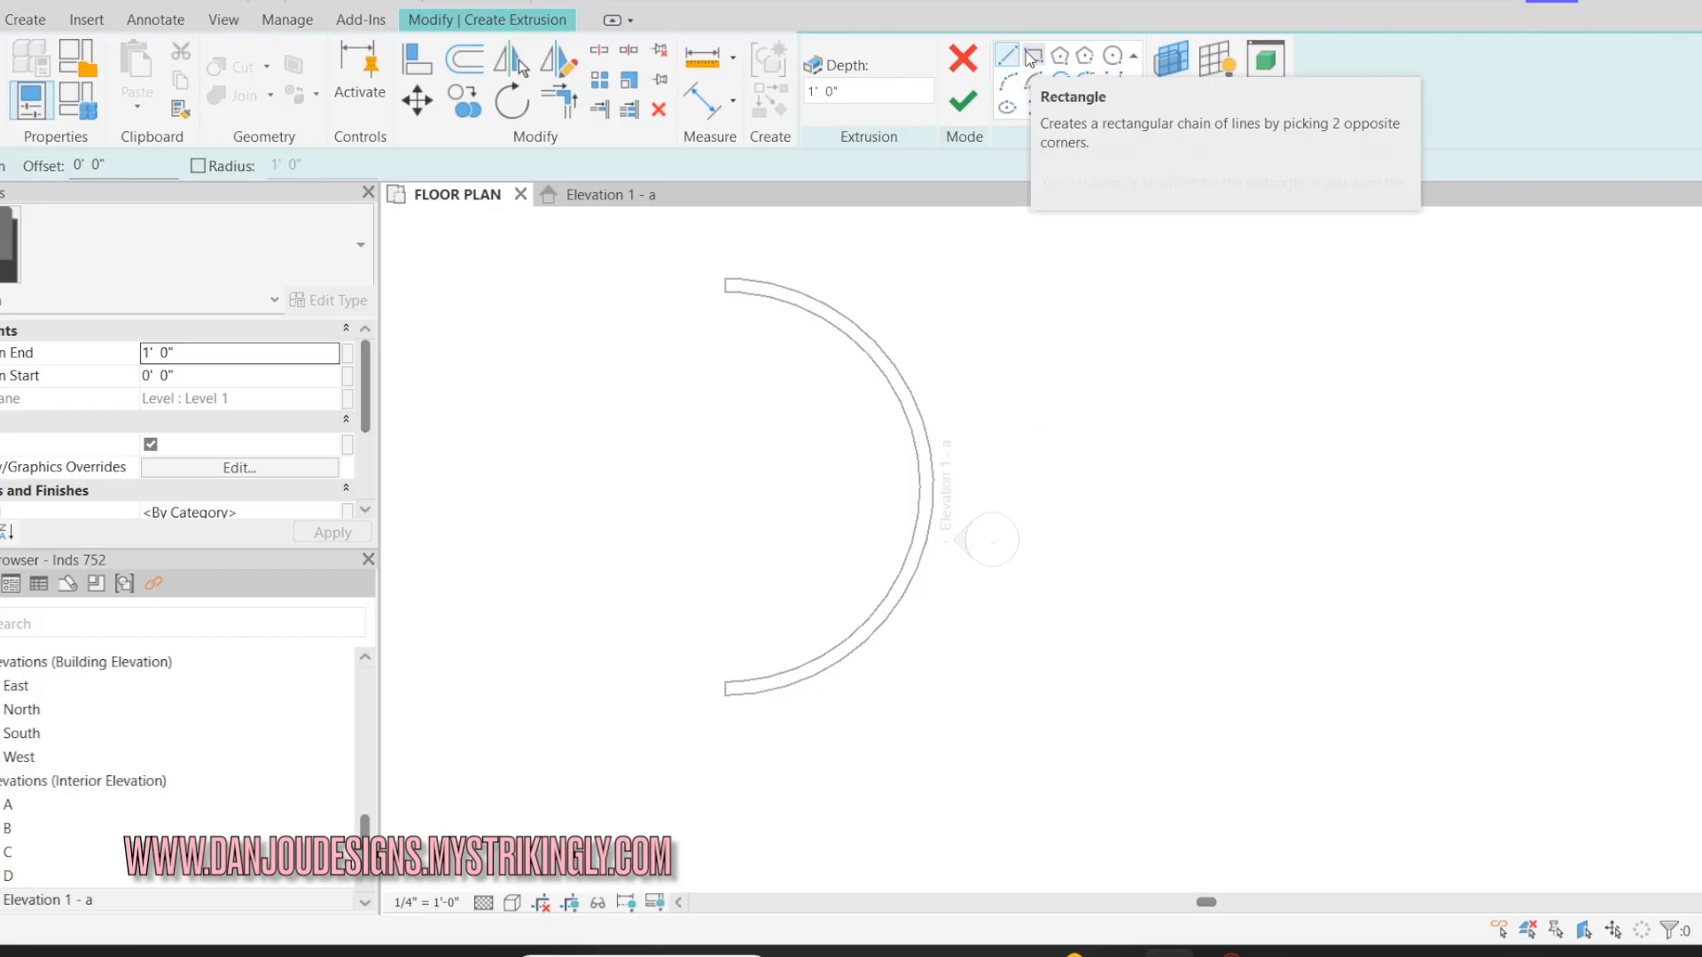
{"action": "left_click", "coordinate": [1033, 57]}
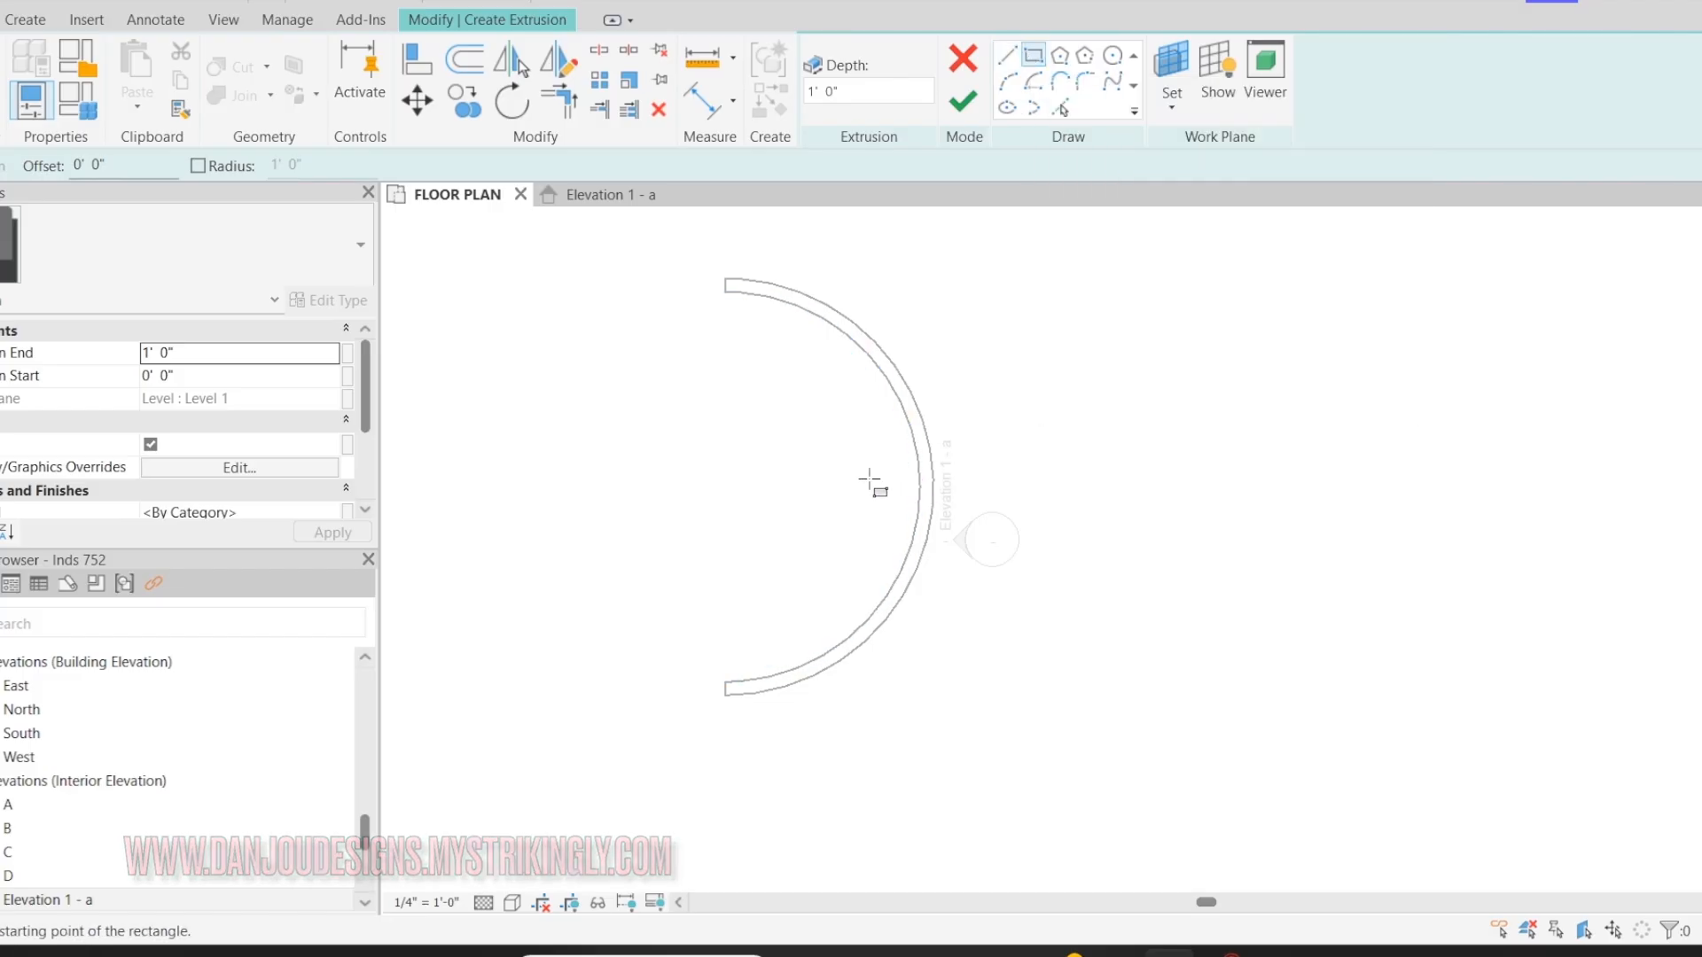
{"action": "scroll", "coordinate": [870, 479], "scroll_direction": "down", "scroll_amount": 1}
{"action": "left_click", "coordinate": [787, 635]}
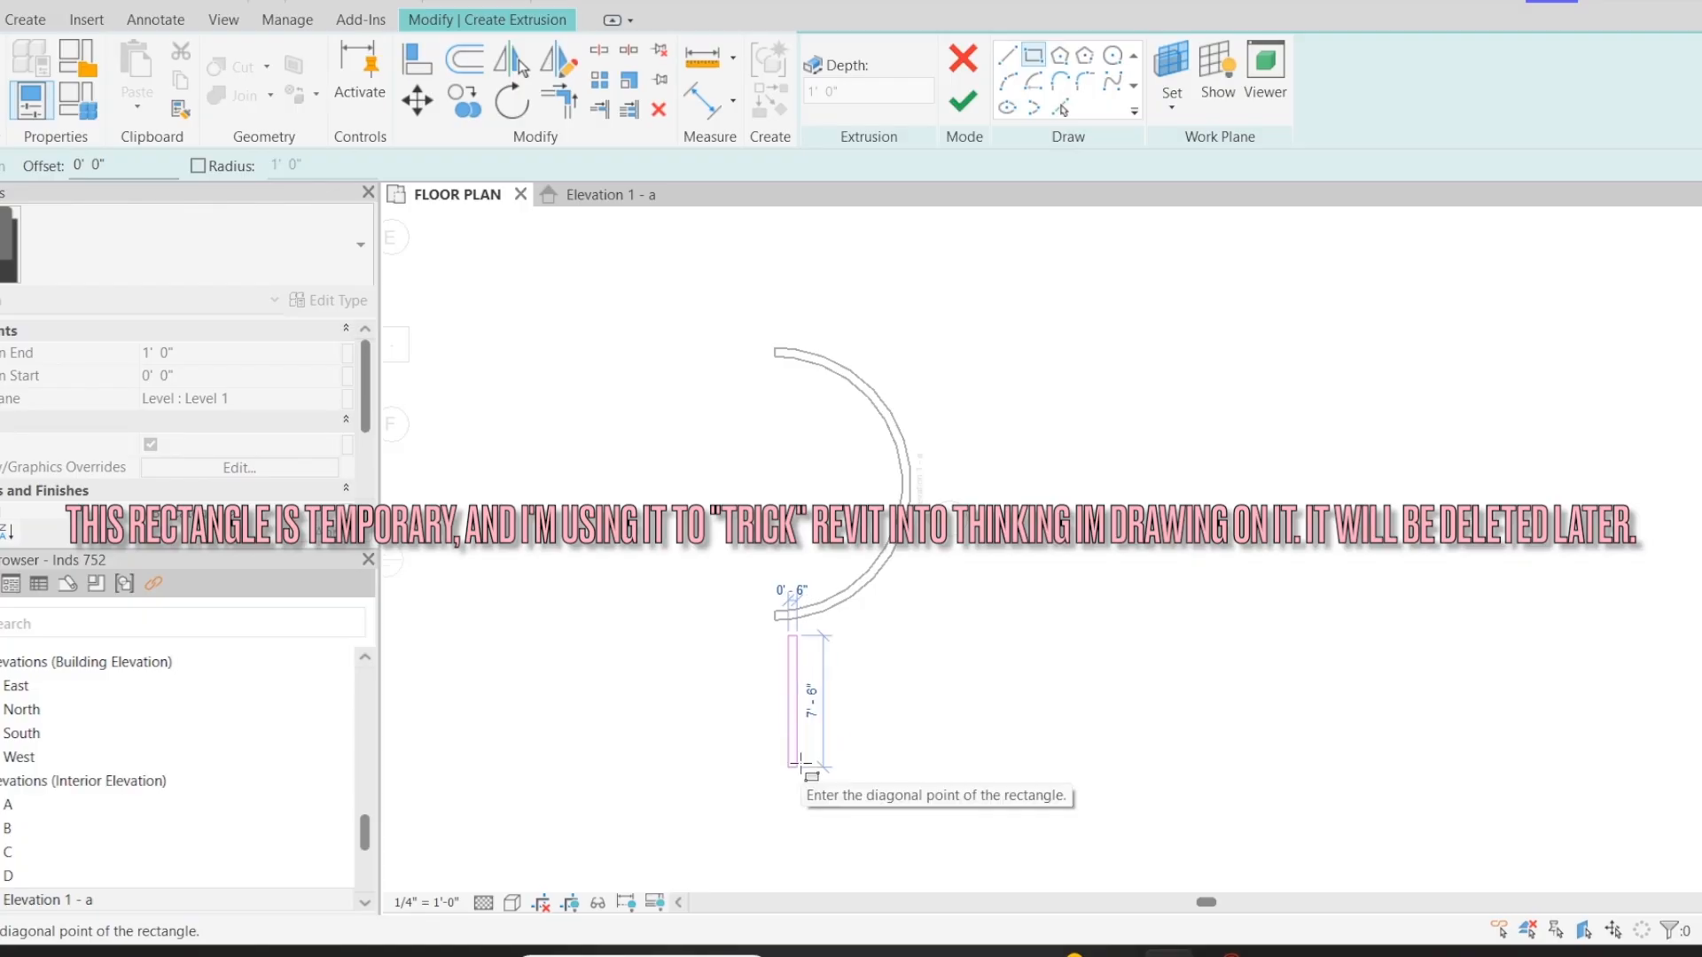
{"action": "left_click", "coordinate": [798, 777]}
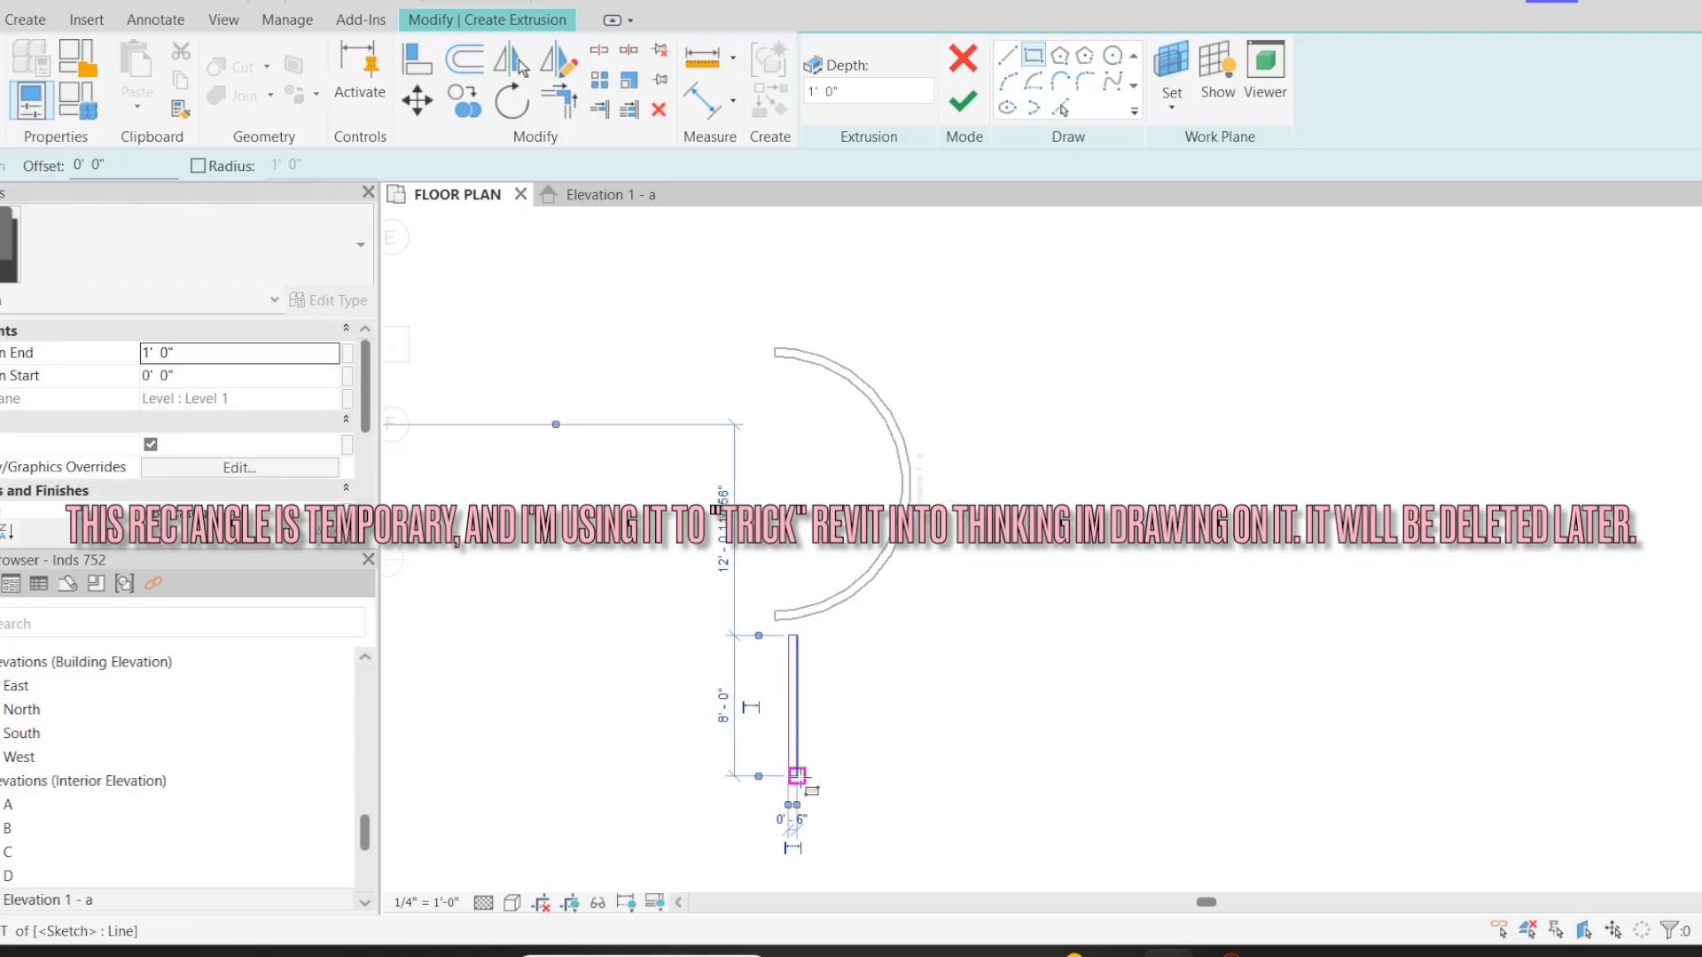
{"action": "scroll", "coordinate": [789, 787], "scroll_direction": "up", "scroll_amount": 3}
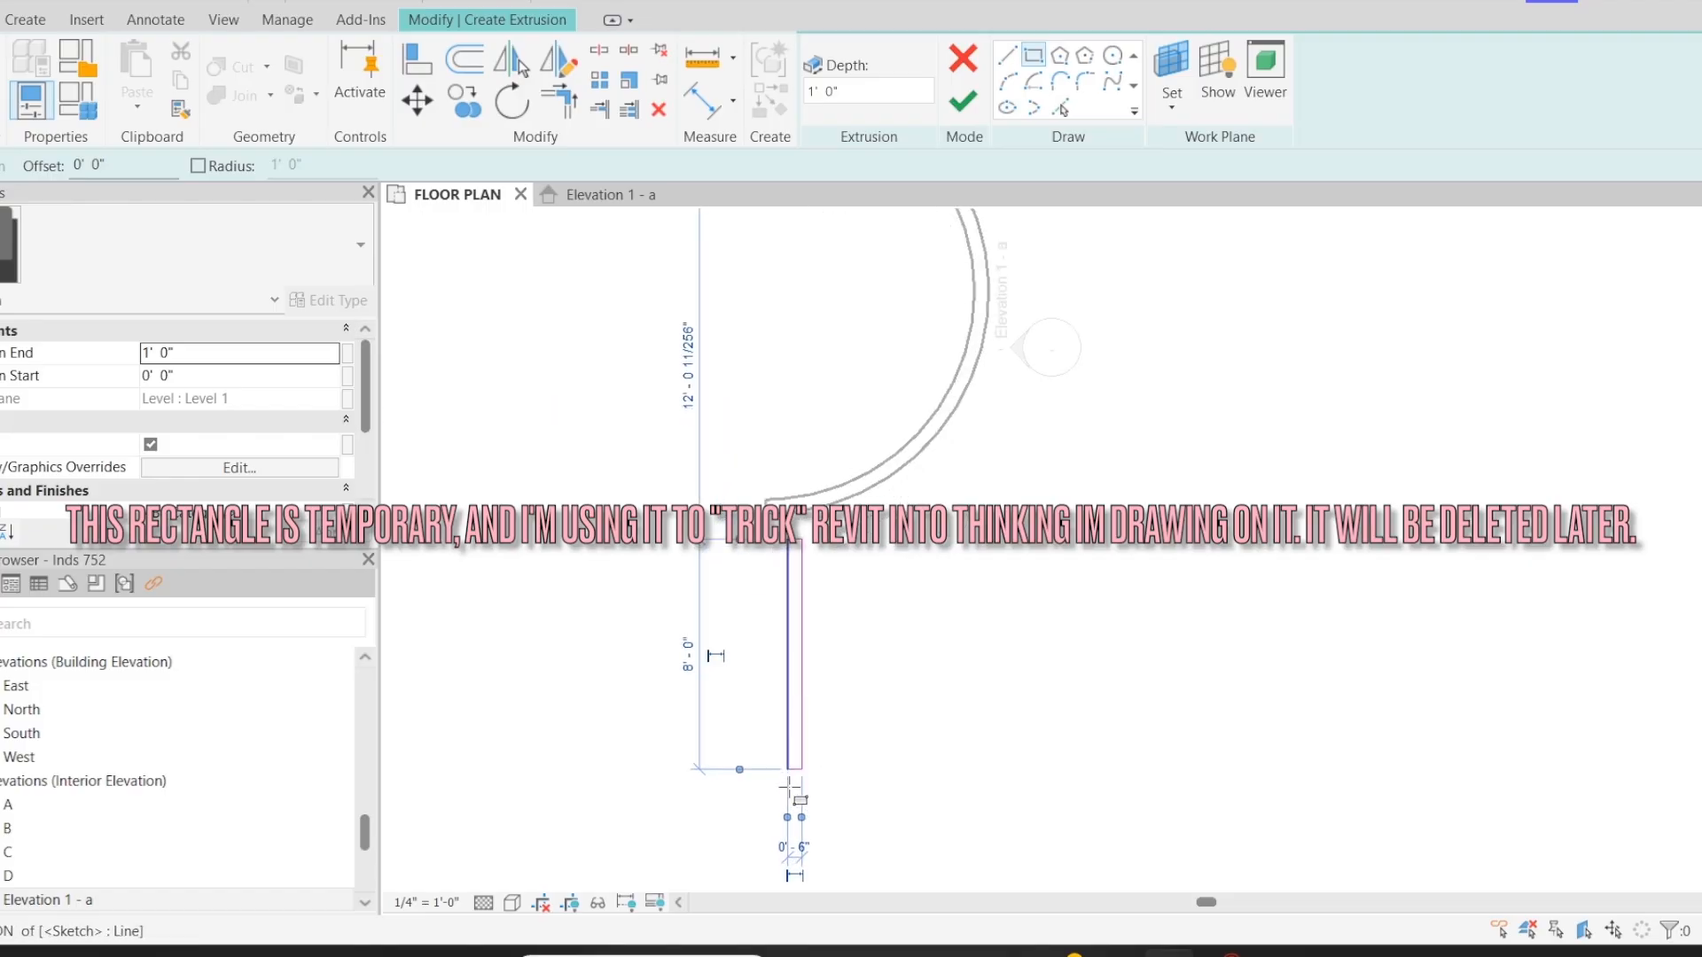
{"action": "key", "text": "Escape"}
{"action": "key", "text": "Escape"}
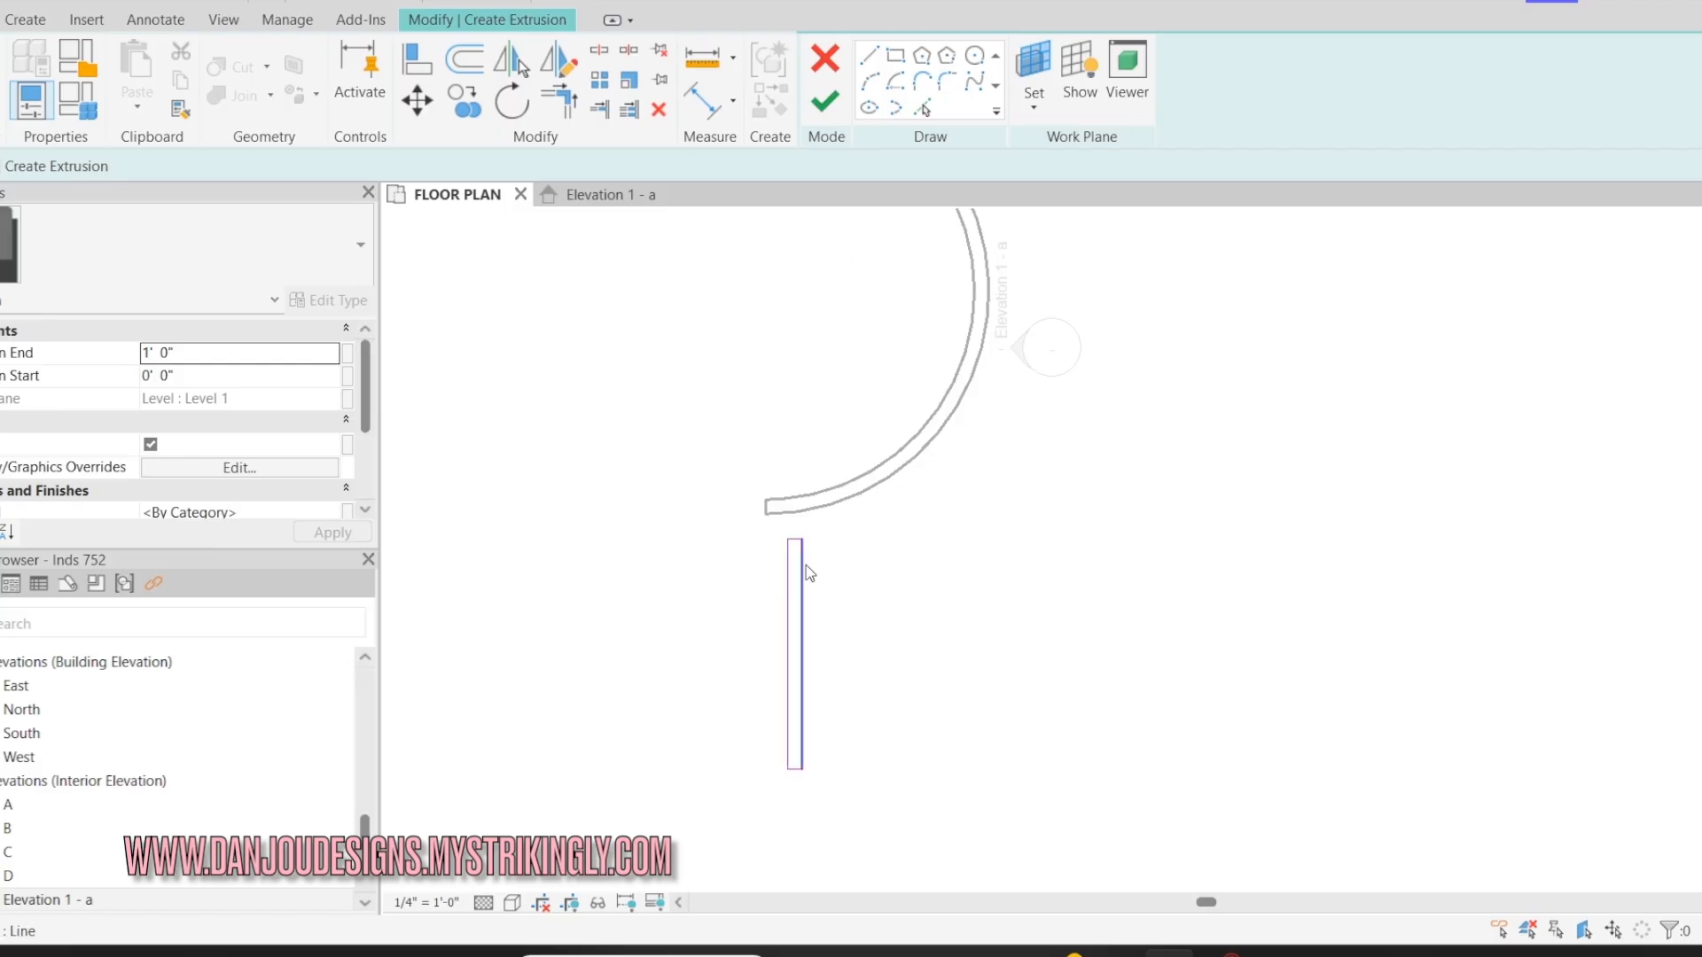
- Finish the rectangle's extrusion and, in Elevation 1 - a, stretch its top up to about 8' 3", then deselect it
{"action": "left_click", "coordinate": [824, 104]}
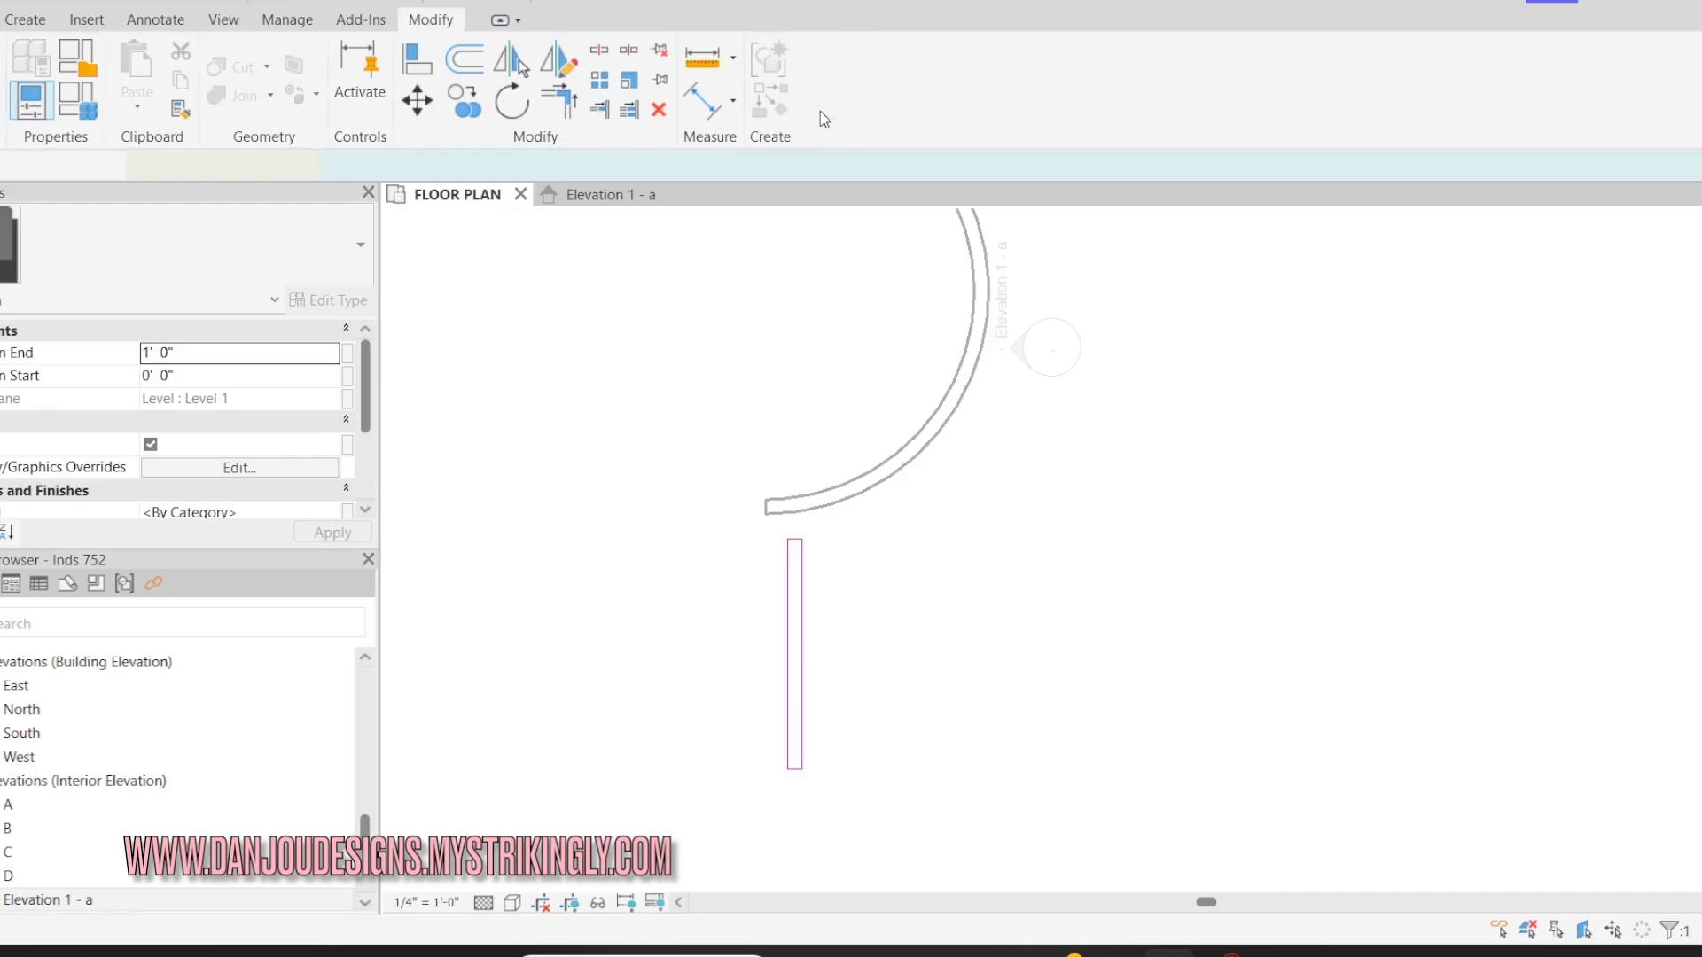
{"action": "left_click", "coordinate": [637, 203]}
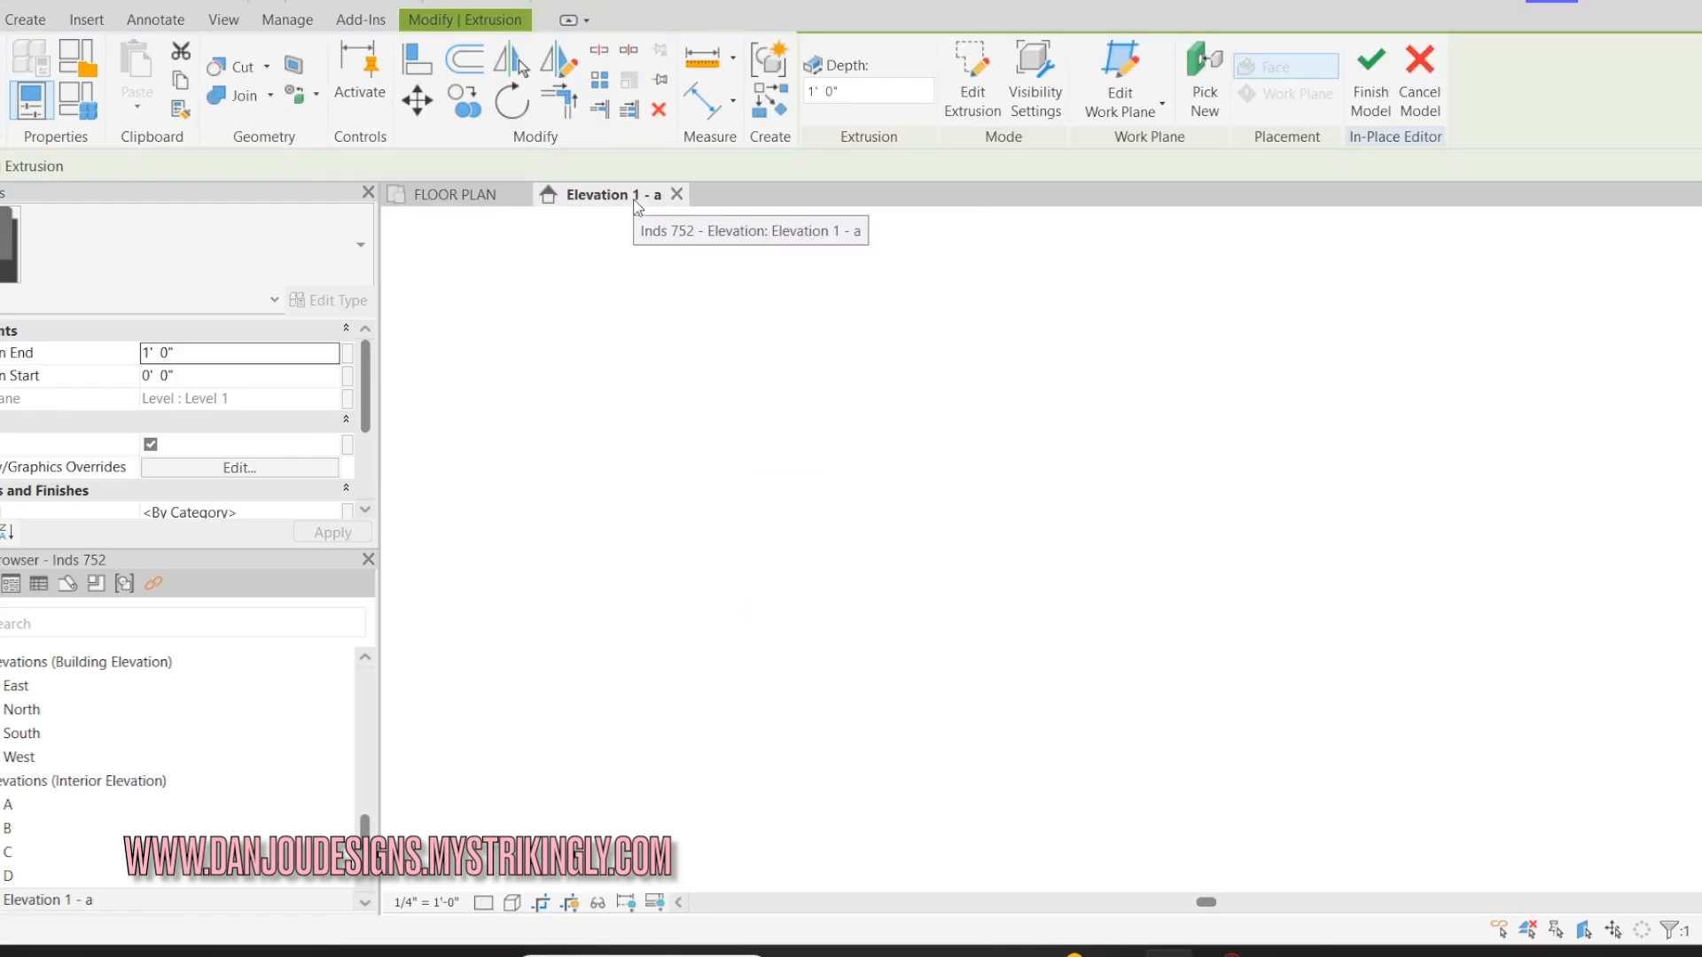
{"action": "left_click_drag", "start_coordinate": [563, 607], "coordinate": [564, 475]}
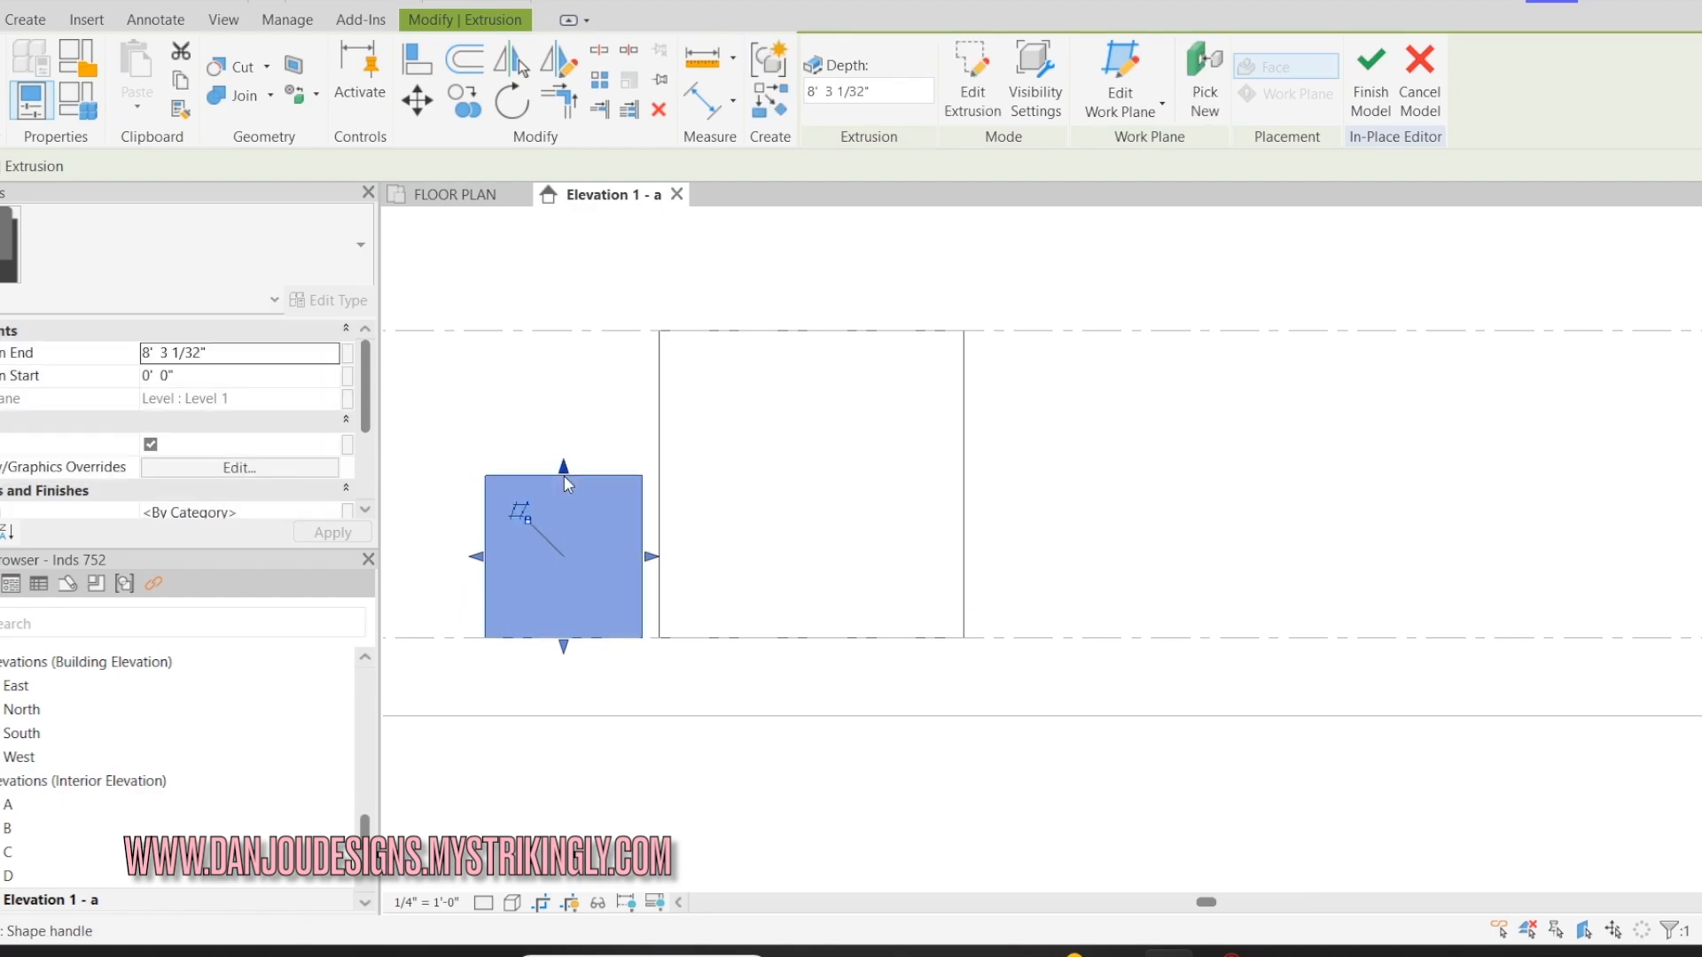
{"action": "left_click", "coordinate": [587, 381]}
{"action": "scroll", "coordinate": [534, 521], "scroll_direction": "up", "scroll_amount": 2}
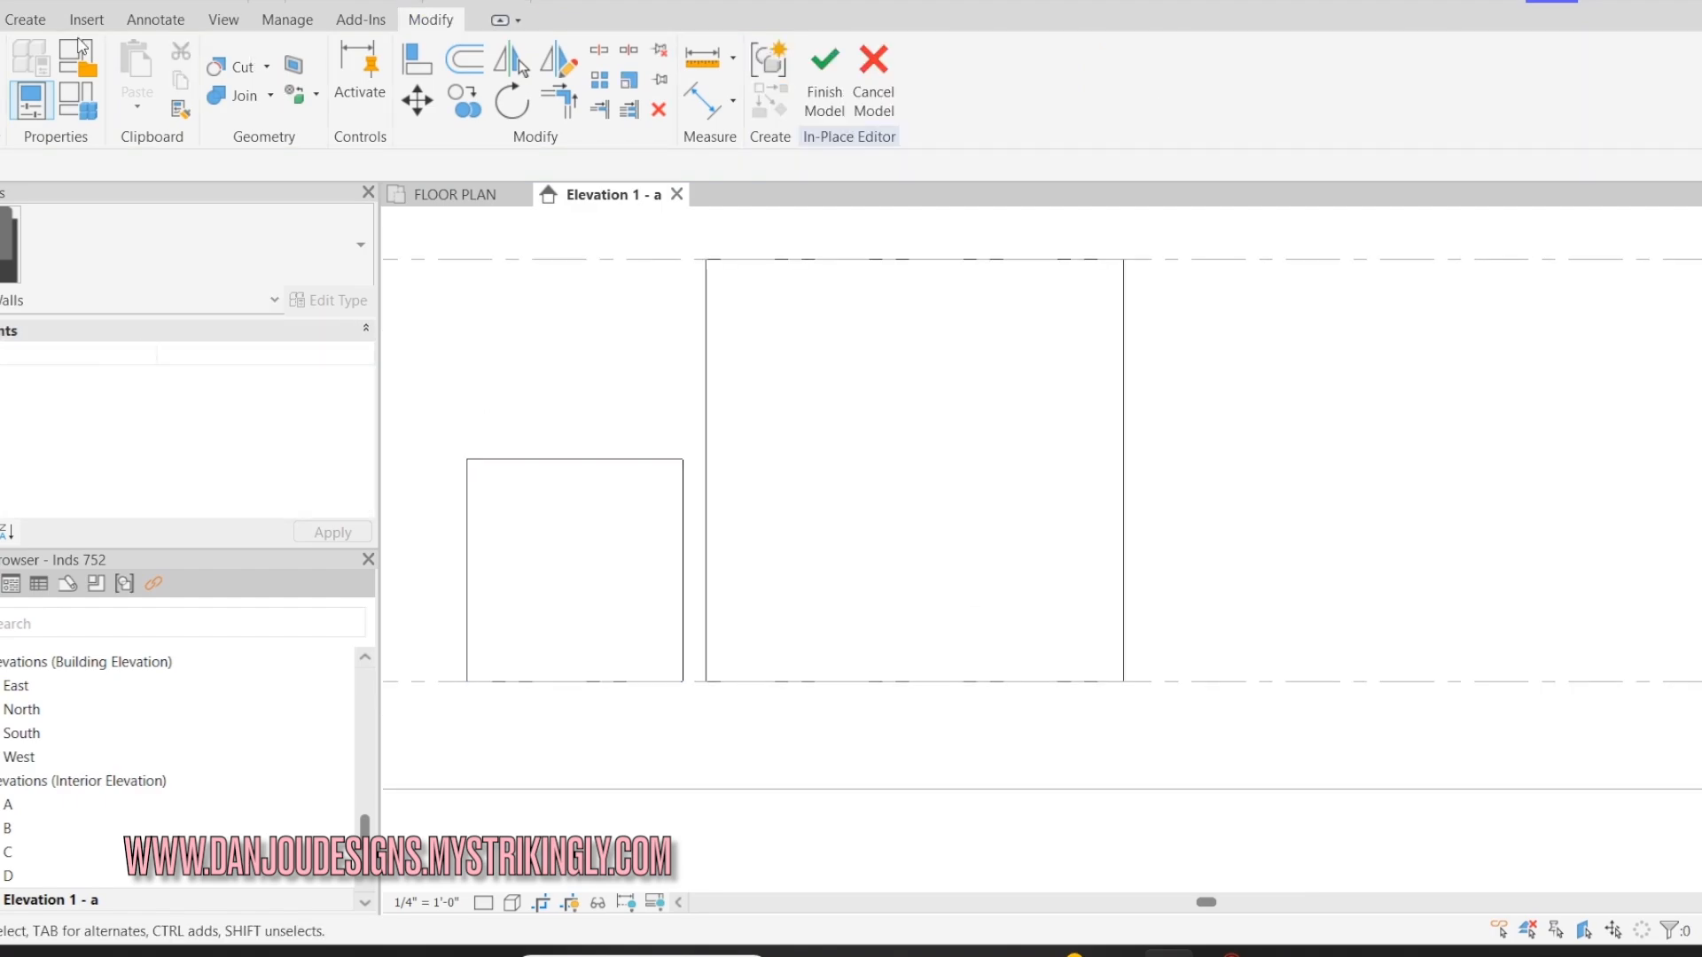
- Start a void extrusion using the front face of the temporary rectangular block as the picked work plane
{"action": "left_click", "coordinate": [42, 23]}
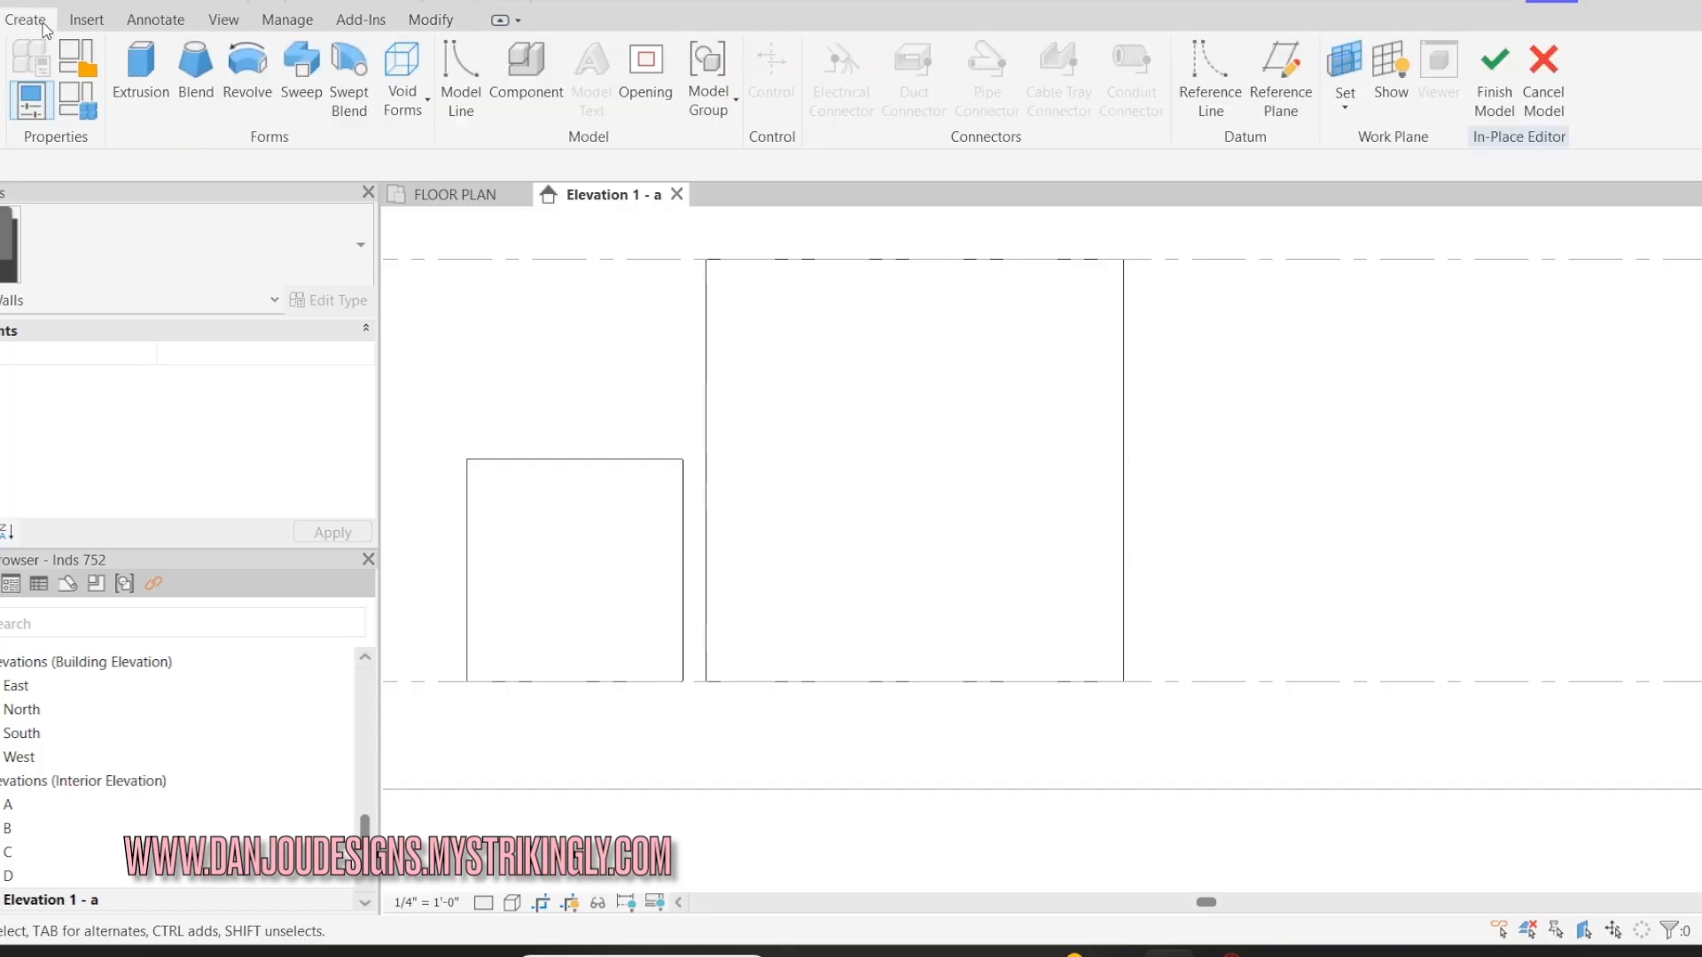
{"action": "left_click", "coordinate": [408, 108]}
{"action": "left_click", "coordinate": [422, 142]}
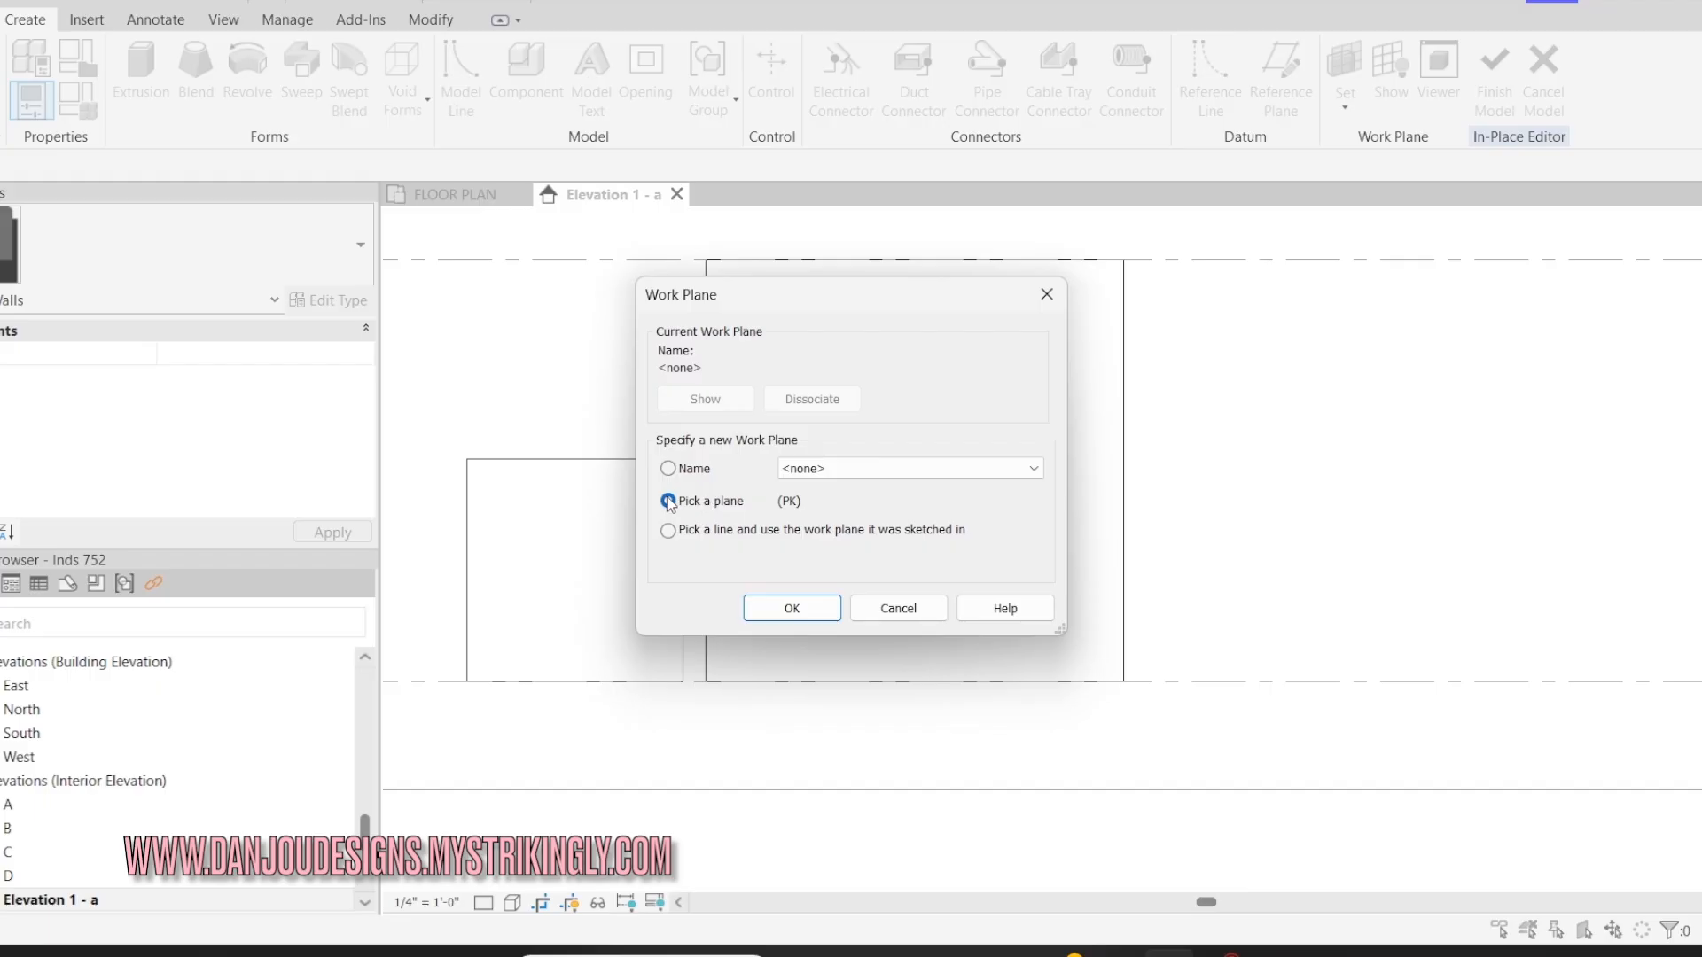
{"action": "left_click", "coordinate": [811, 608]}
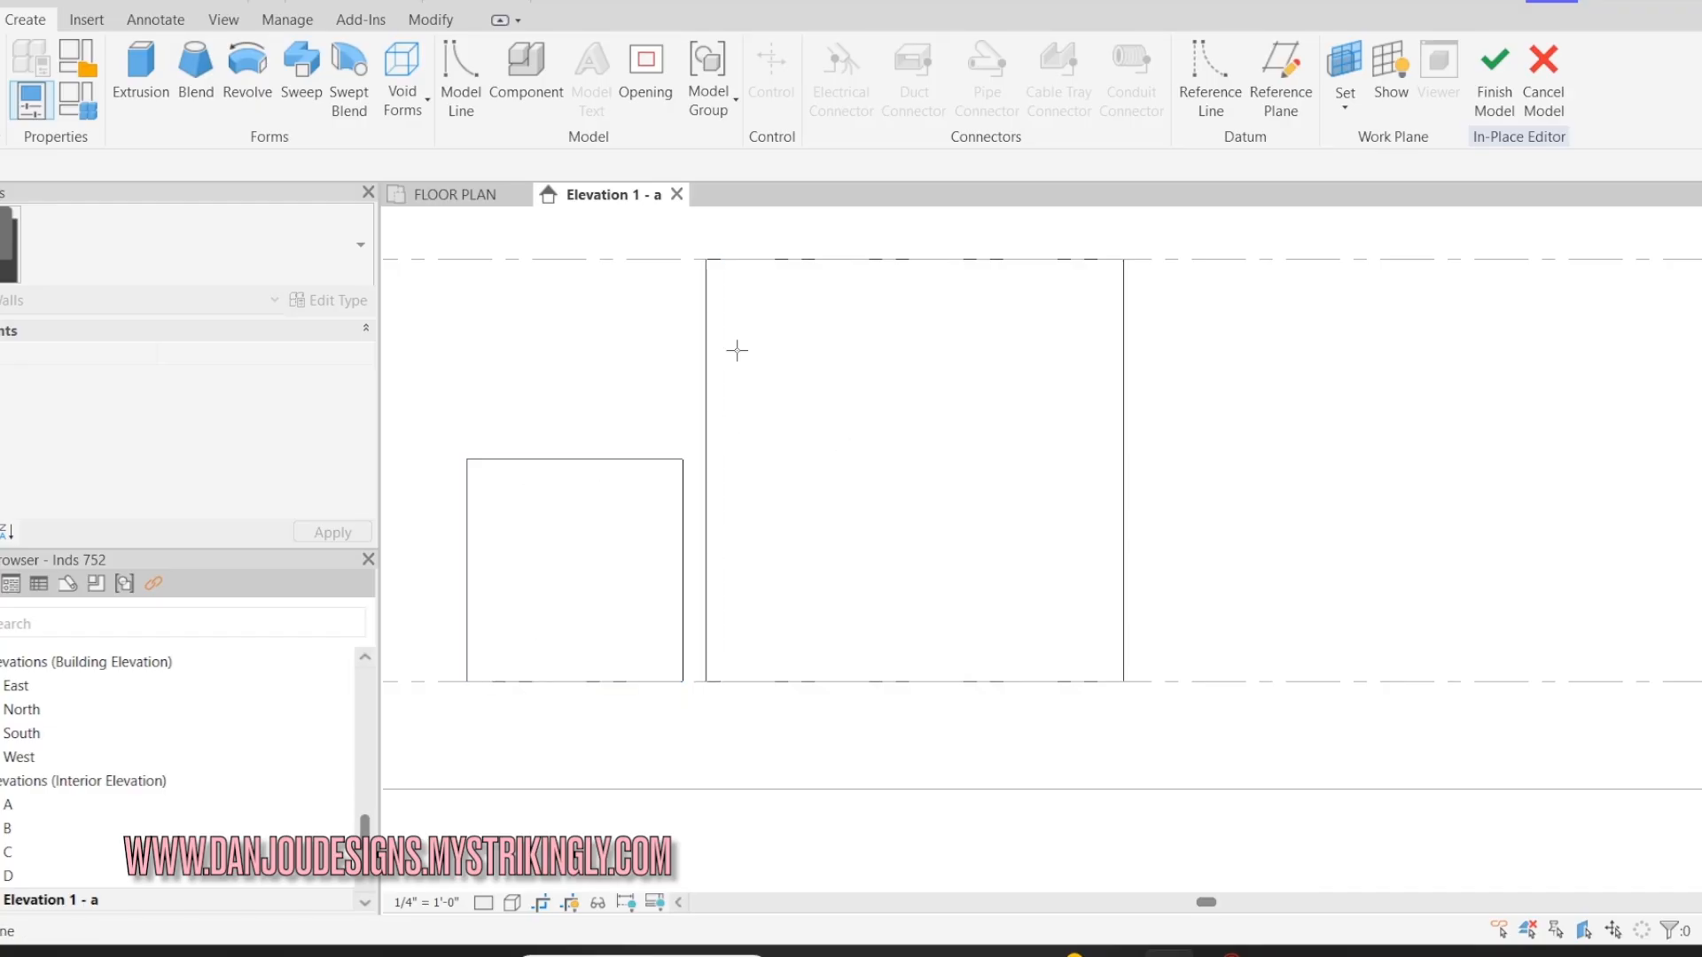
{"action": "double_click", "coordinate": [602, 525]}
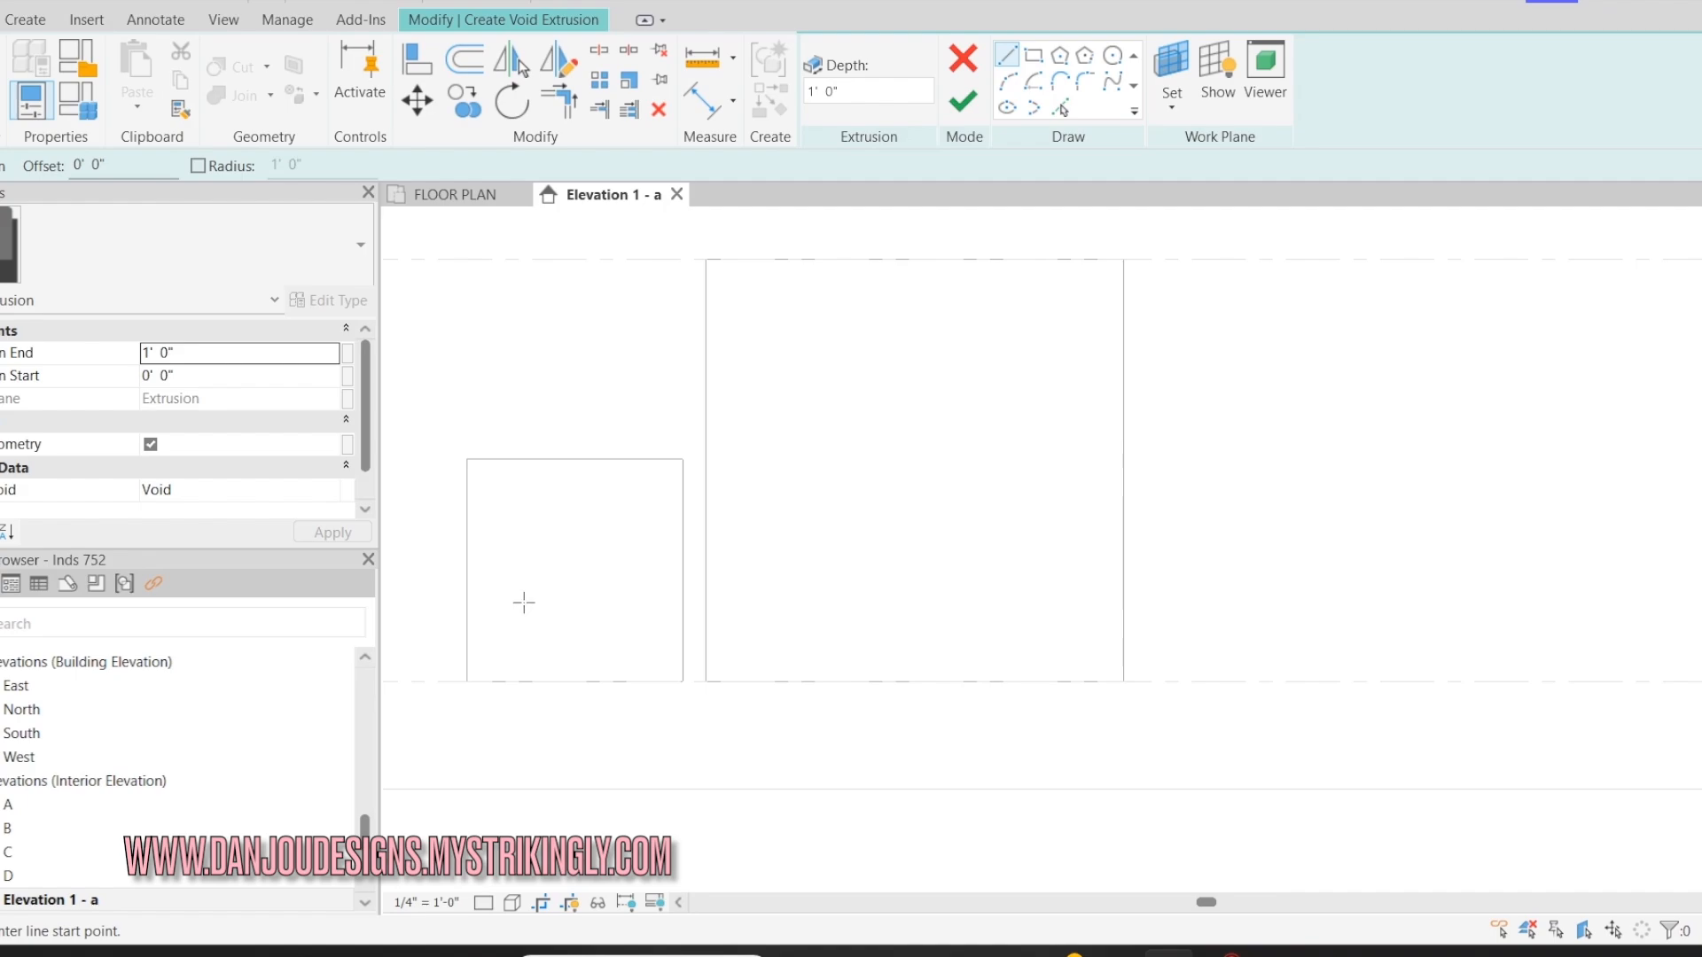
- Sketch a vertical line up from the base level, in the right half of the curved wall, as one side of the opening
{"action": "scroll", "coordinate": [467, 633], "scroll_direction": "up", "scroll_amount": 2}
{"action": "scroll", "coordinate": [468, 632], "scroll_direction": "down", "scroll_amount": 2}
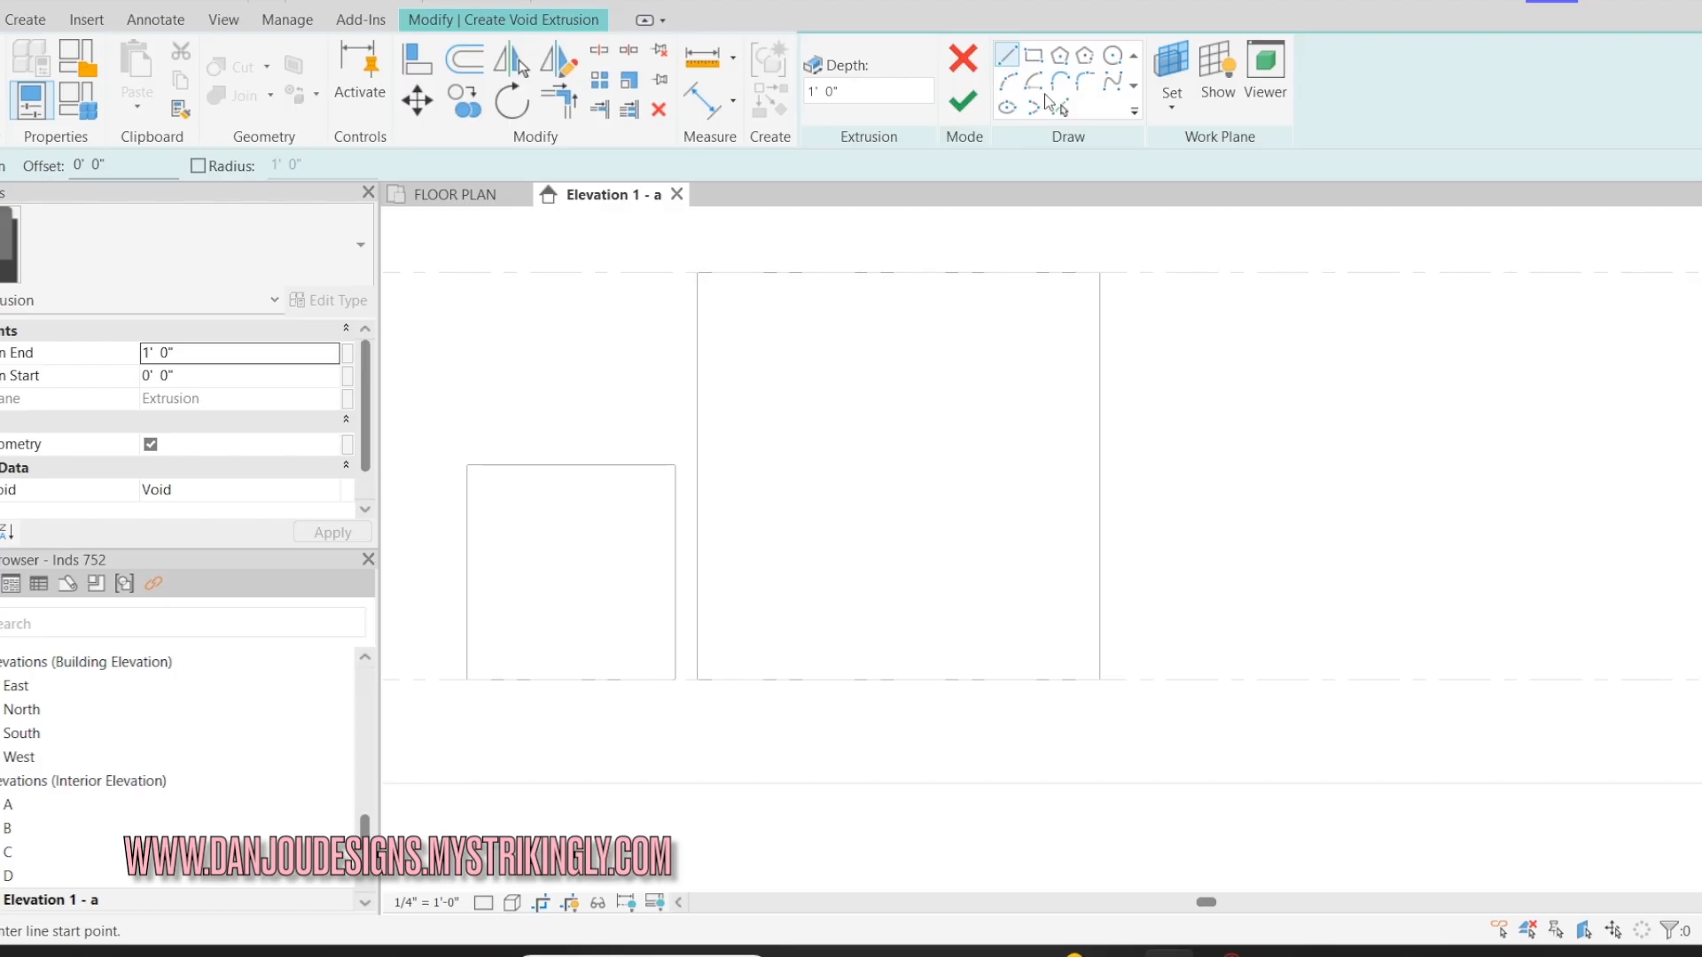
{"action": "left_click", "coordinate": [1013, 82]}
{"action": "left_click", "coordinate": [972, 679]}
{"action": "left_click", "coordinate": [1239, 679]}
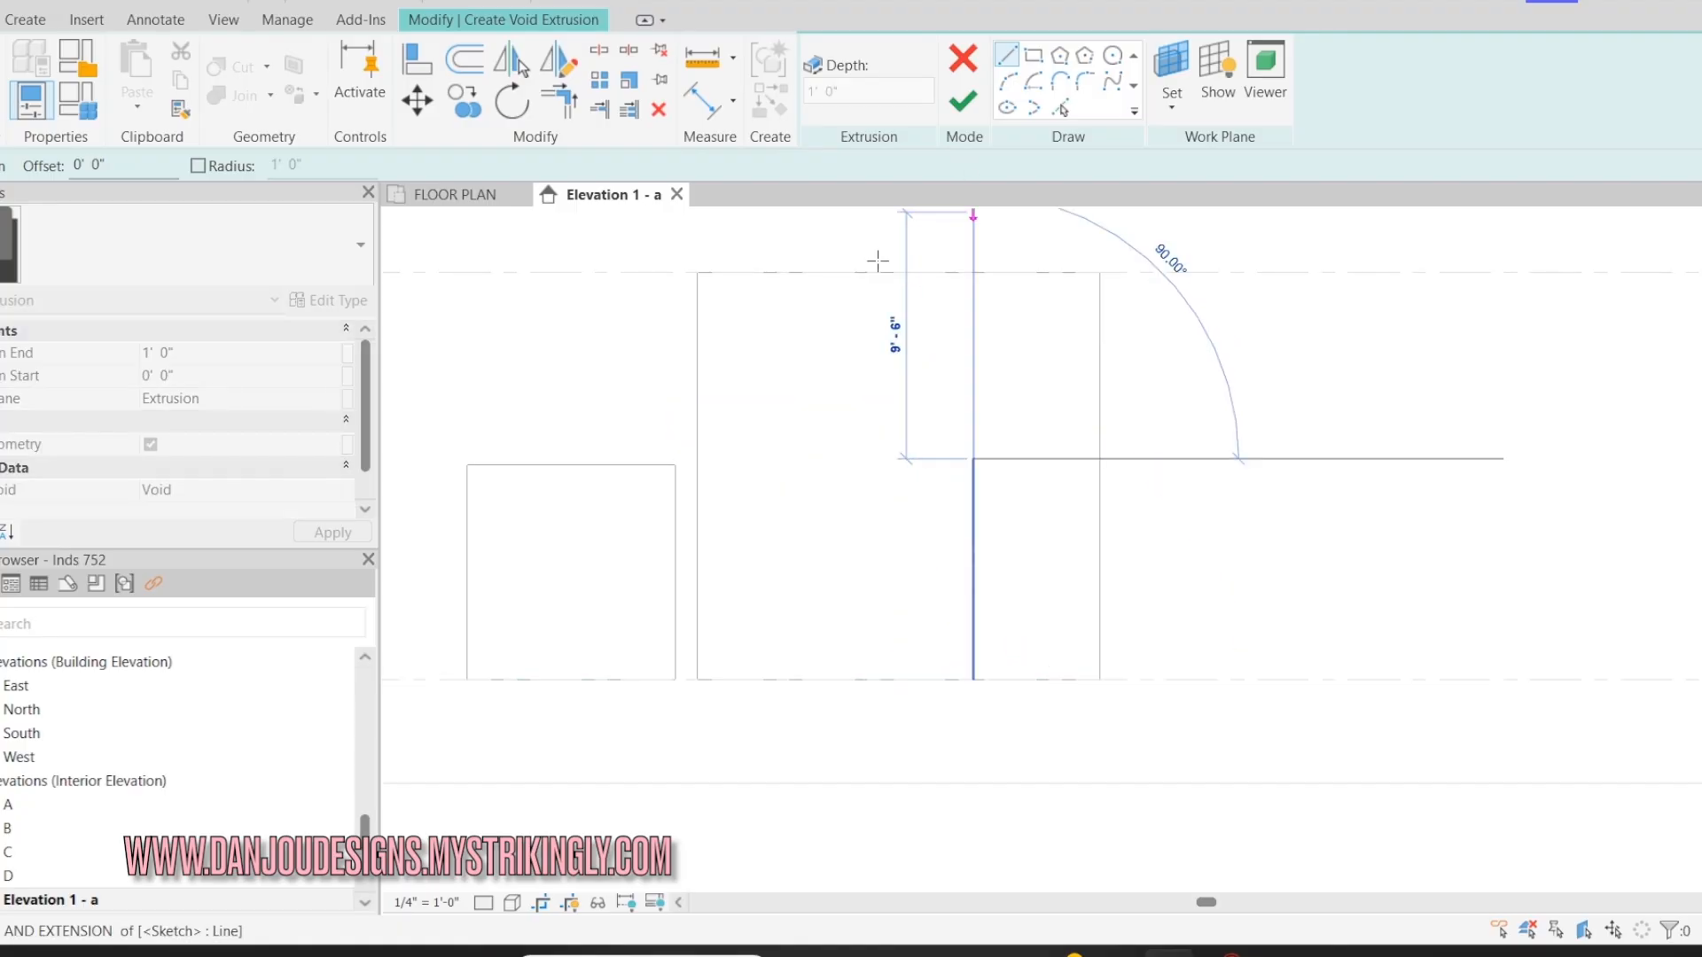
{"action": "key", "text": "Escape"}
{"action": "key", "text": "Escape"}
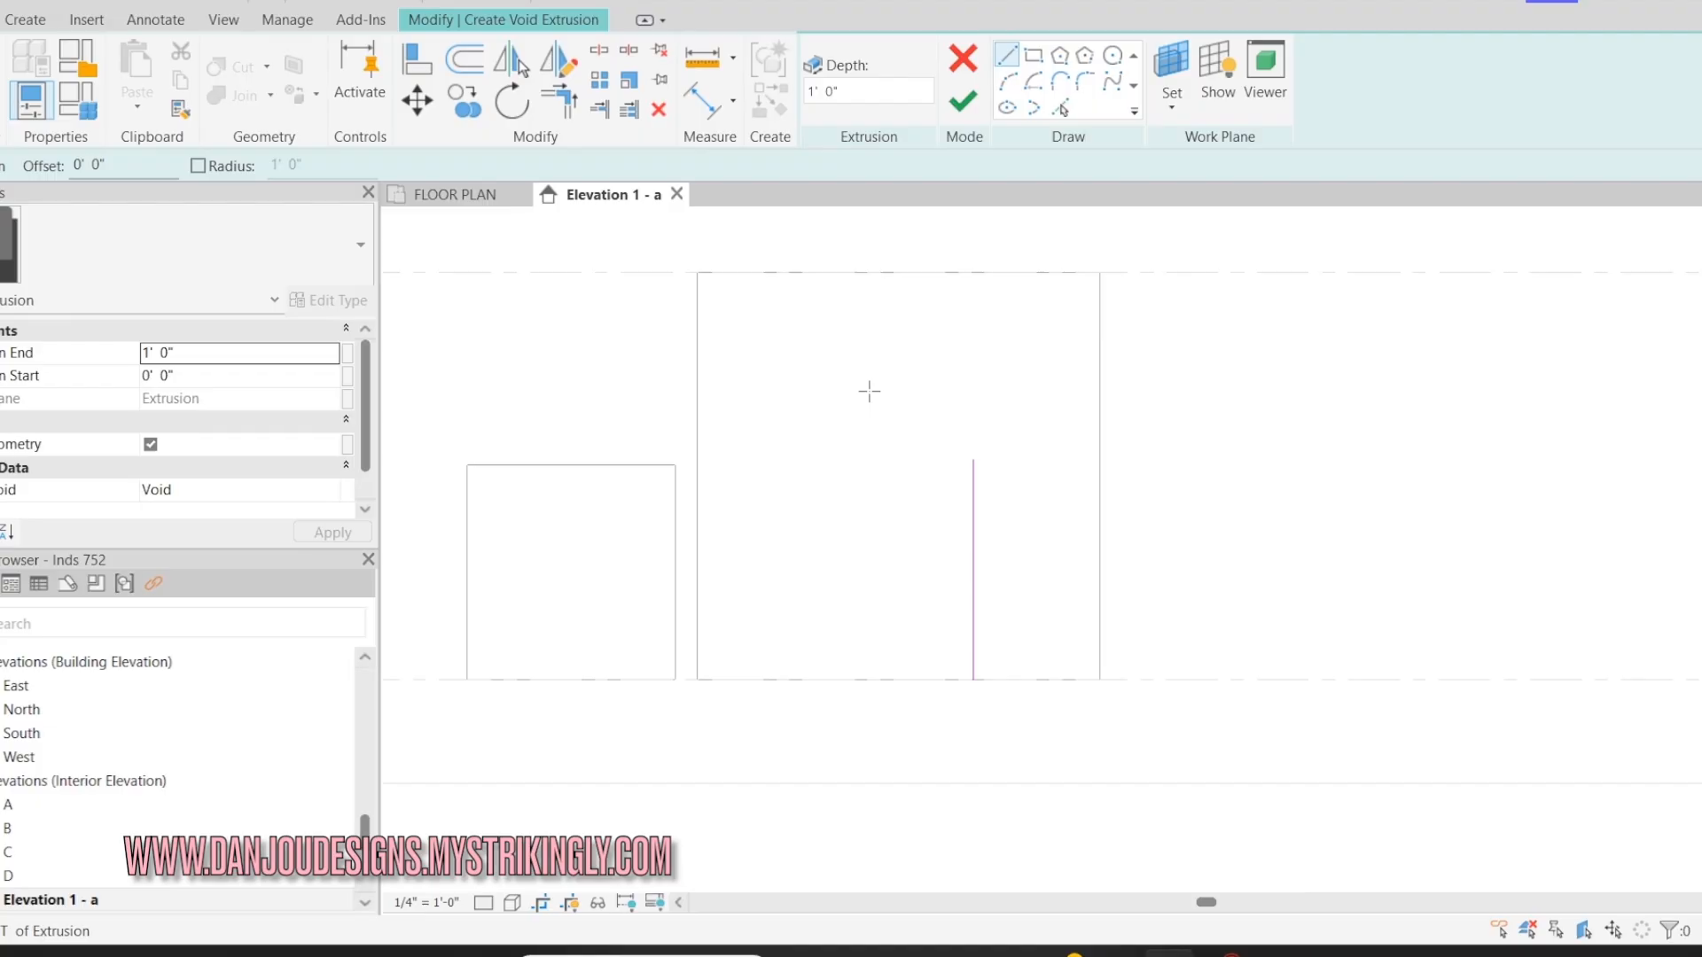
- Offset a copy of the opening's vertical line 3' 6" to the left
{"action": "key", "text": "o"}
{"action": "key", "text": "f"}
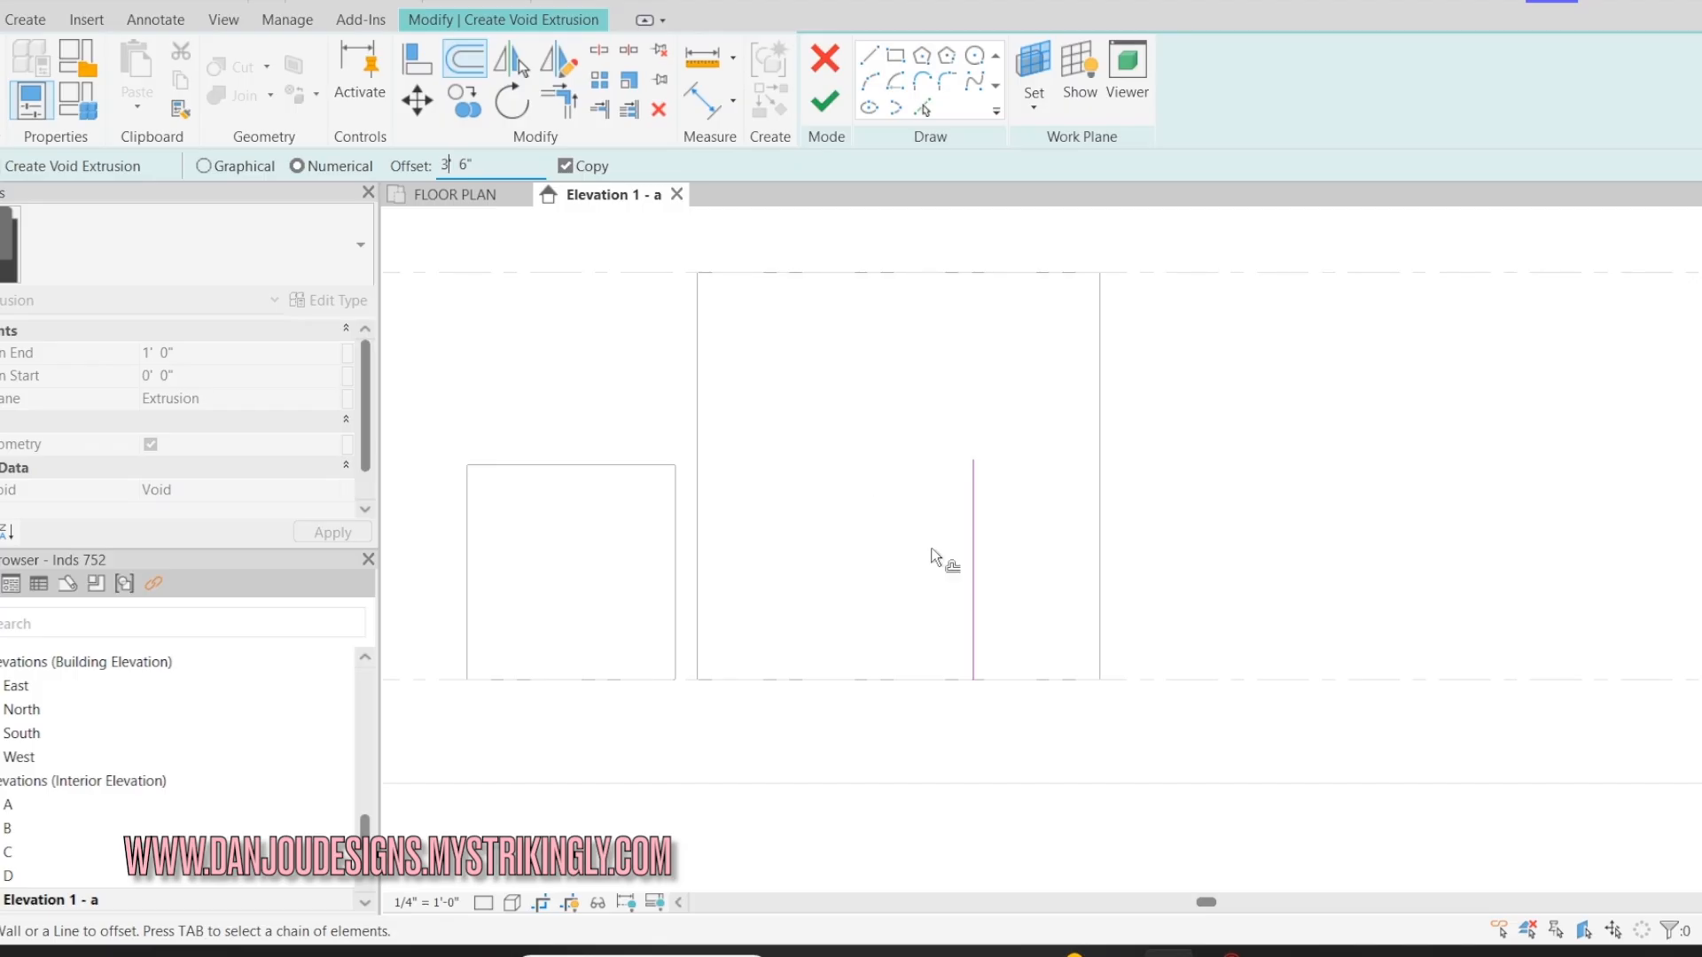
{"action": "left_click", "coordinate": [966, 563]}
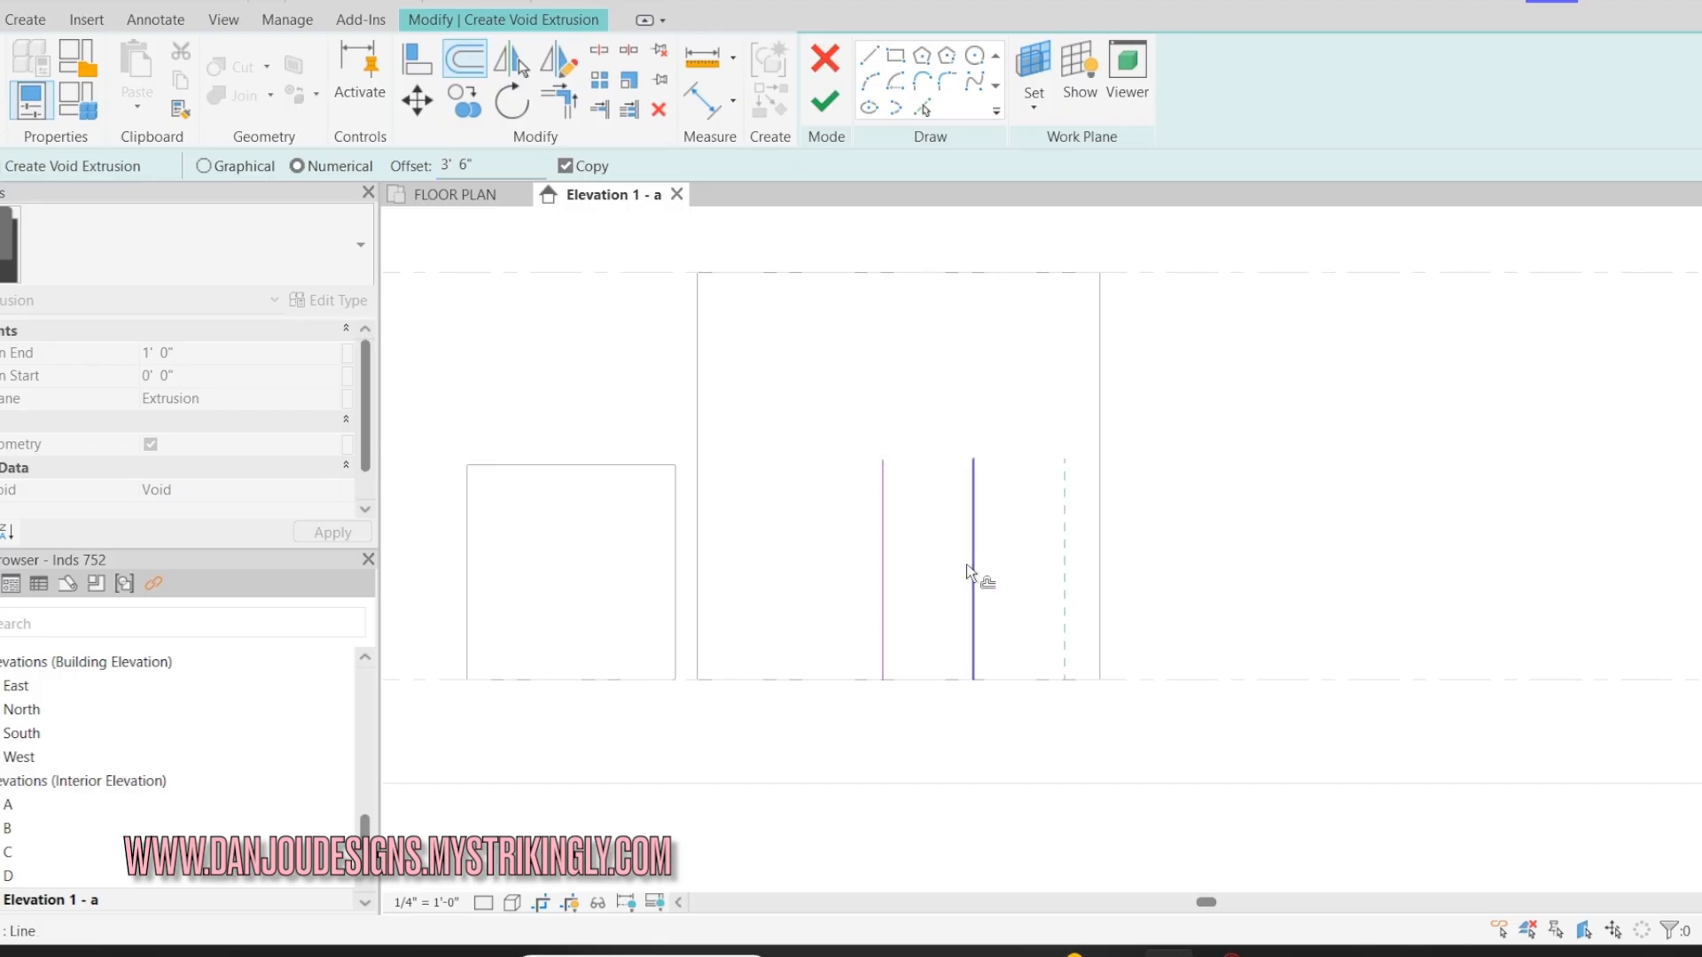
- Join the two sides with a 180° arc of 1' 9" radius, close the base with a line, and finish the void extrusion
{"action": "left_click", "coordinate": [883, 460]}
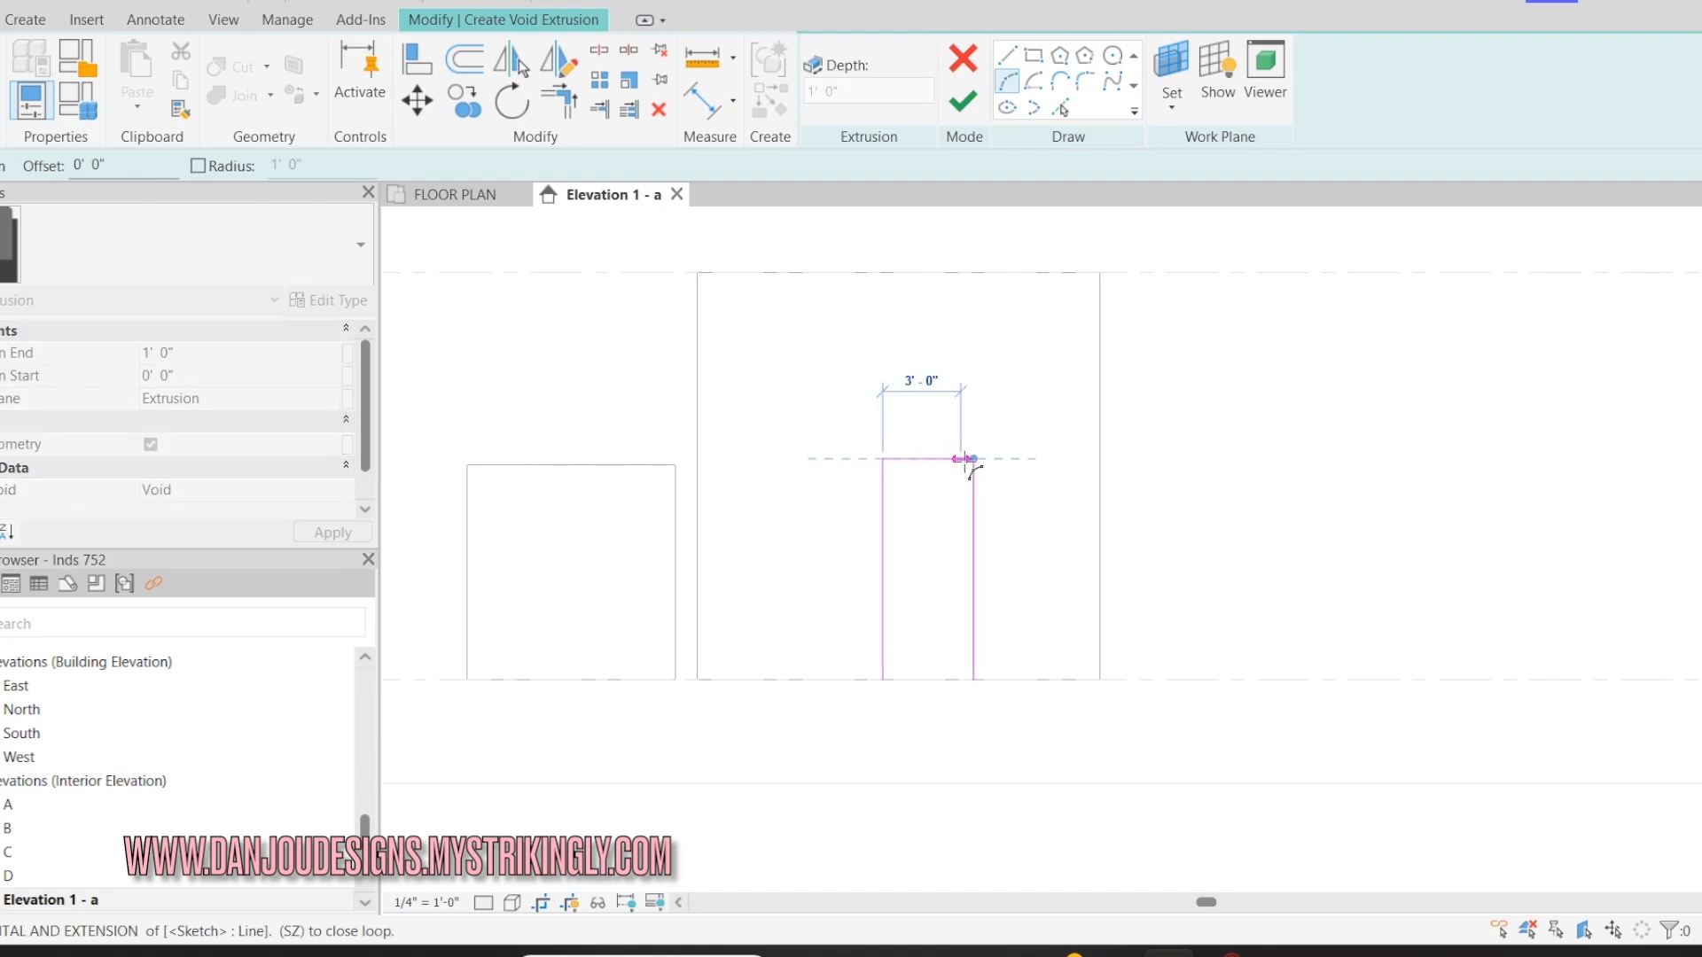
{"action": "left_click", "coordinate": [973, 460]}
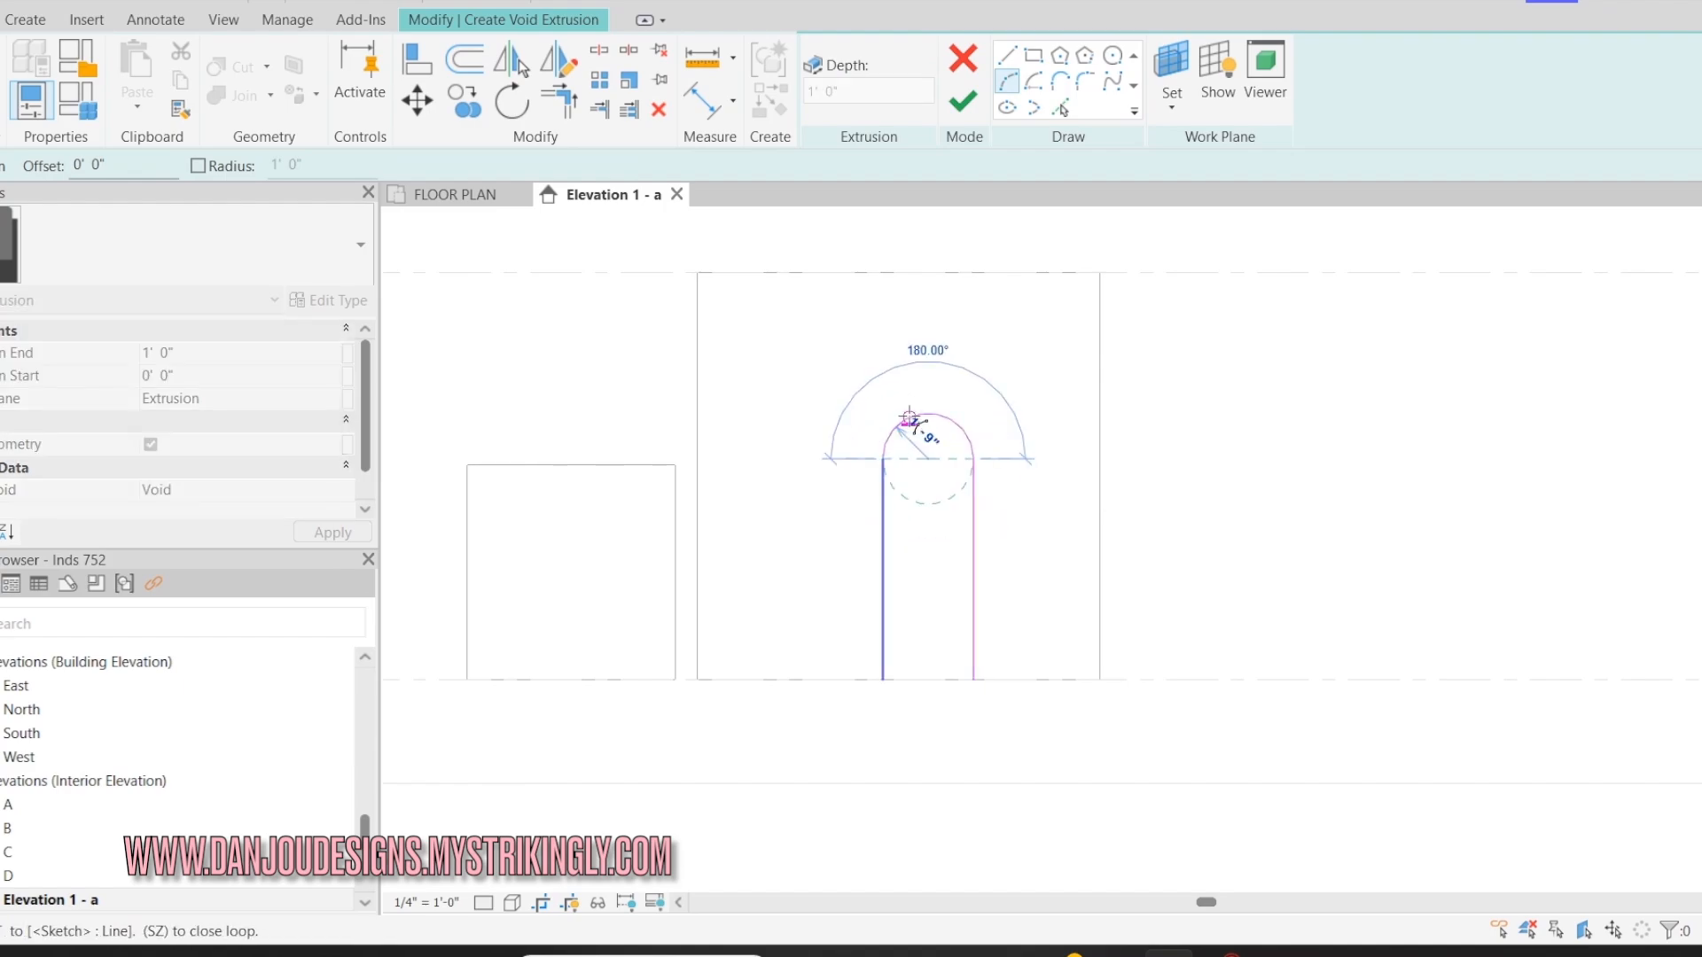
{"action": "left_click", "coordinate": [911, 424]}
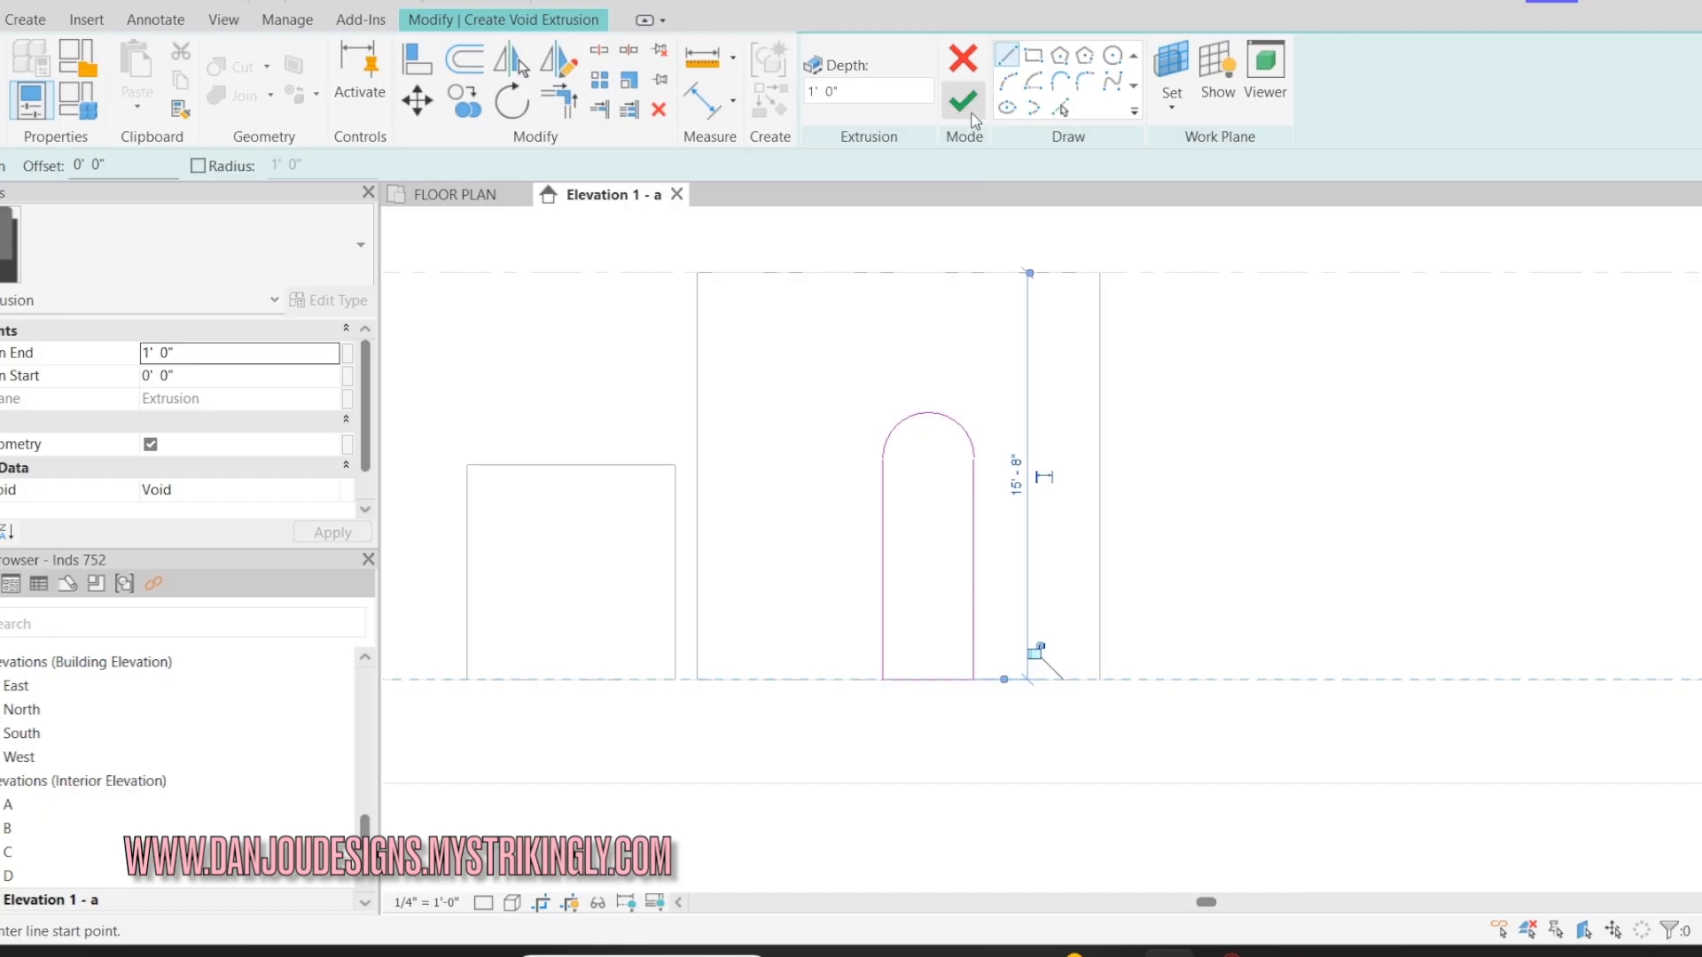
{"action": "left_click", "coordinate": [974, 117]}
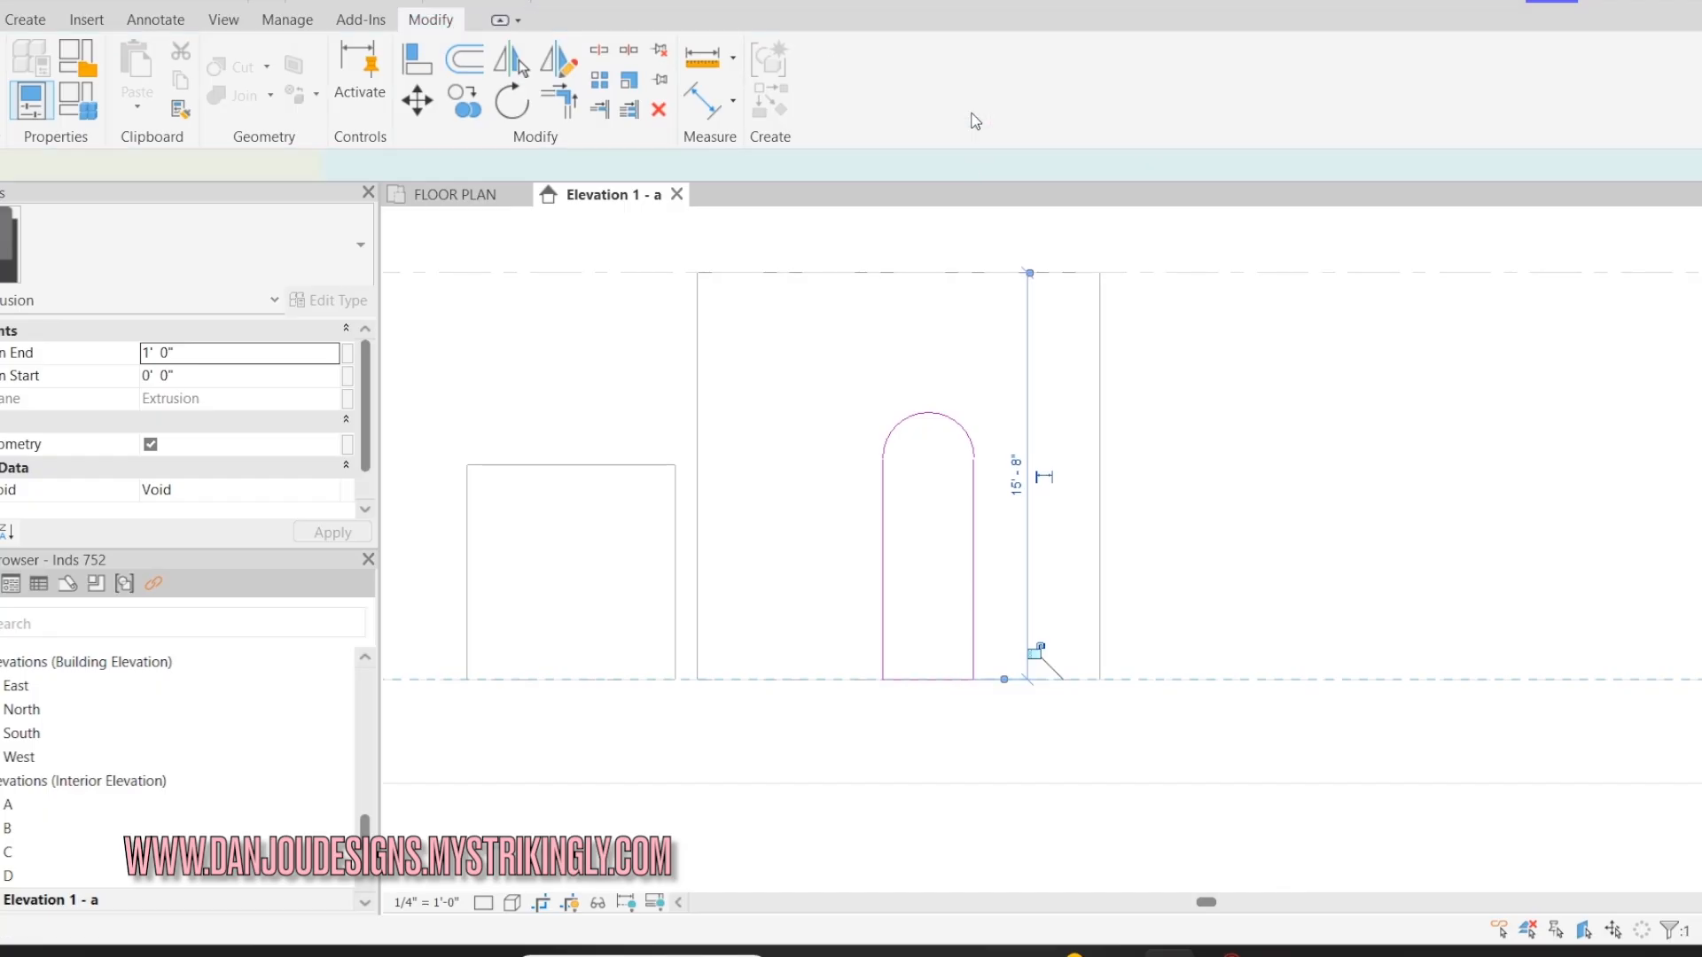
- In FLOOR PLAN, stretch both faces of the void extrusion to the right so it passes through the curved wall's thickness
{"action": "left_click", "coordinate": [495, 202]}
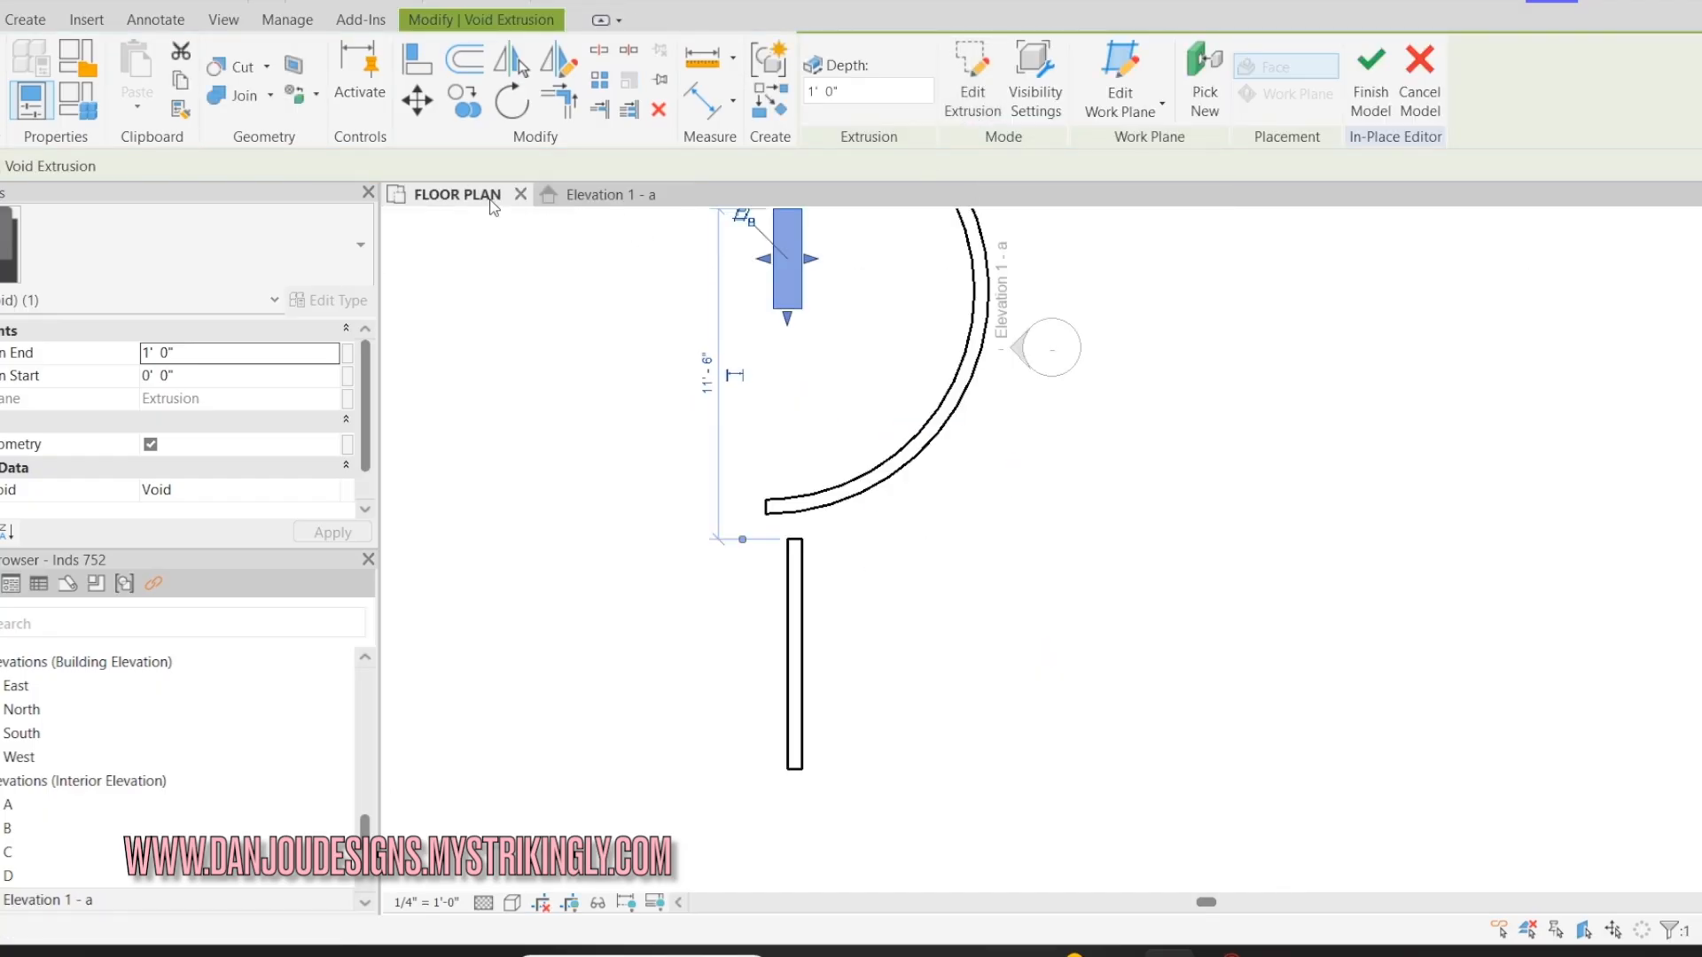
{"action": "scroll", "coordinate": [849, 358], "scroll_direction": "up", "scroll_amount": 3}
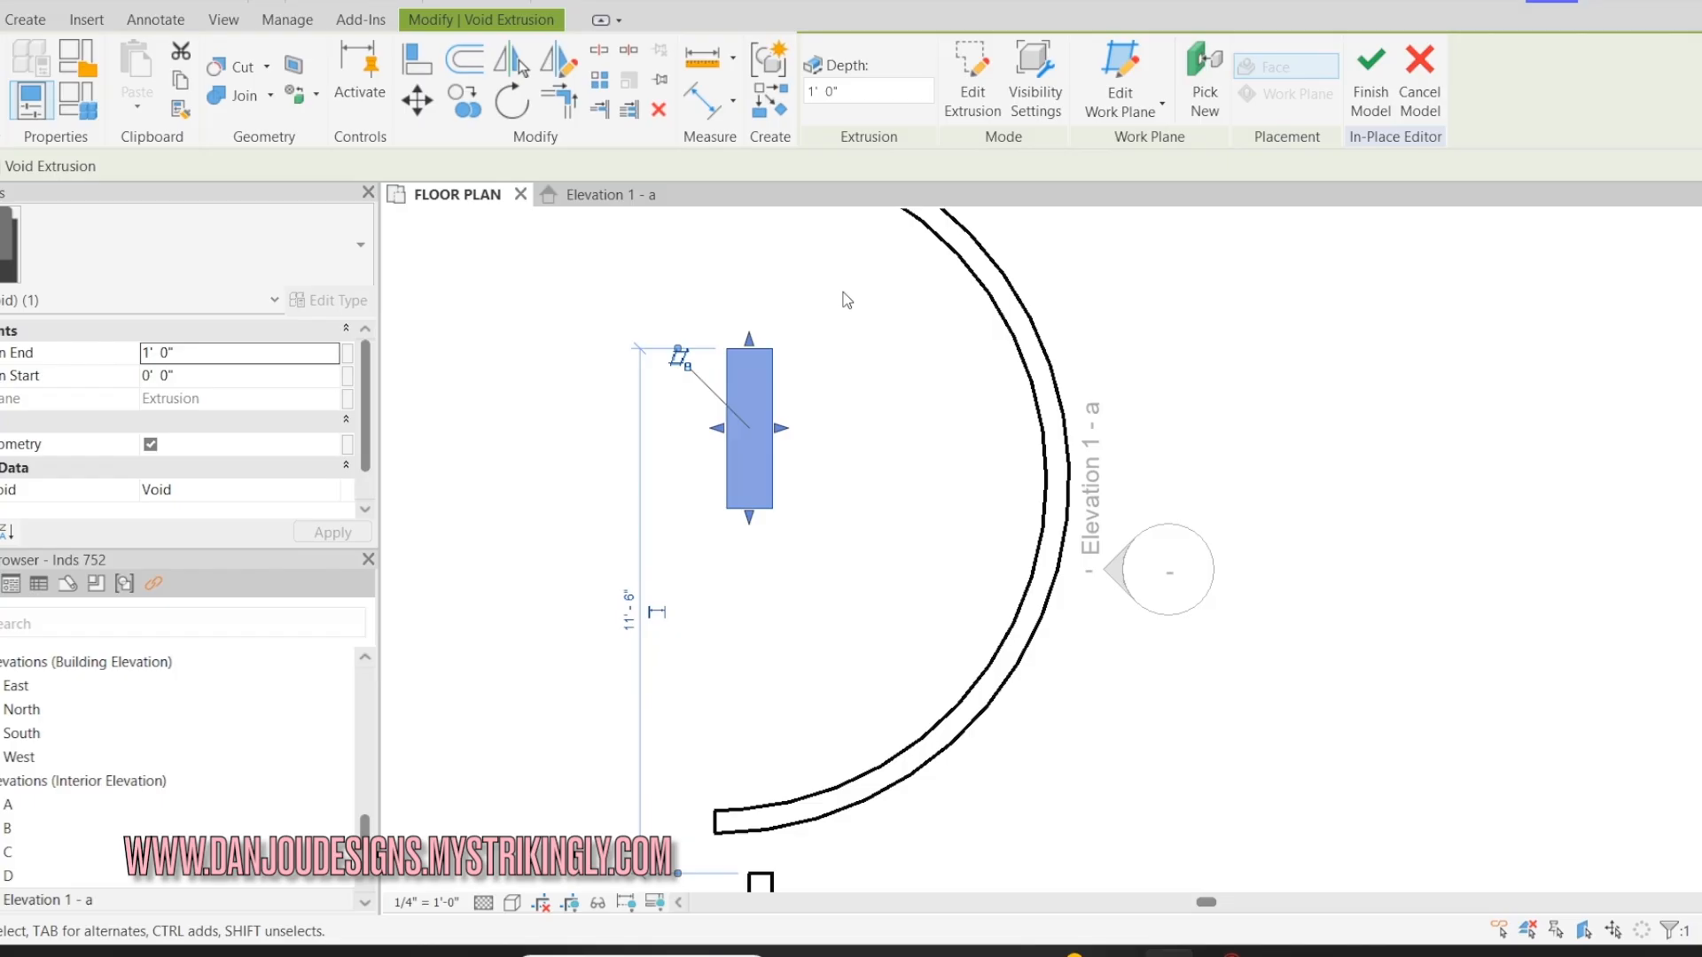
{"action": "left_click_drag", "start_coordinate": [791, 443], "coordinate": [1092, 476]}
{"action": "left_click_drag", "start_coordinate": [720, 432], "coordinate": [1012, 447]}
{"action": "key", "text": "Escape"}
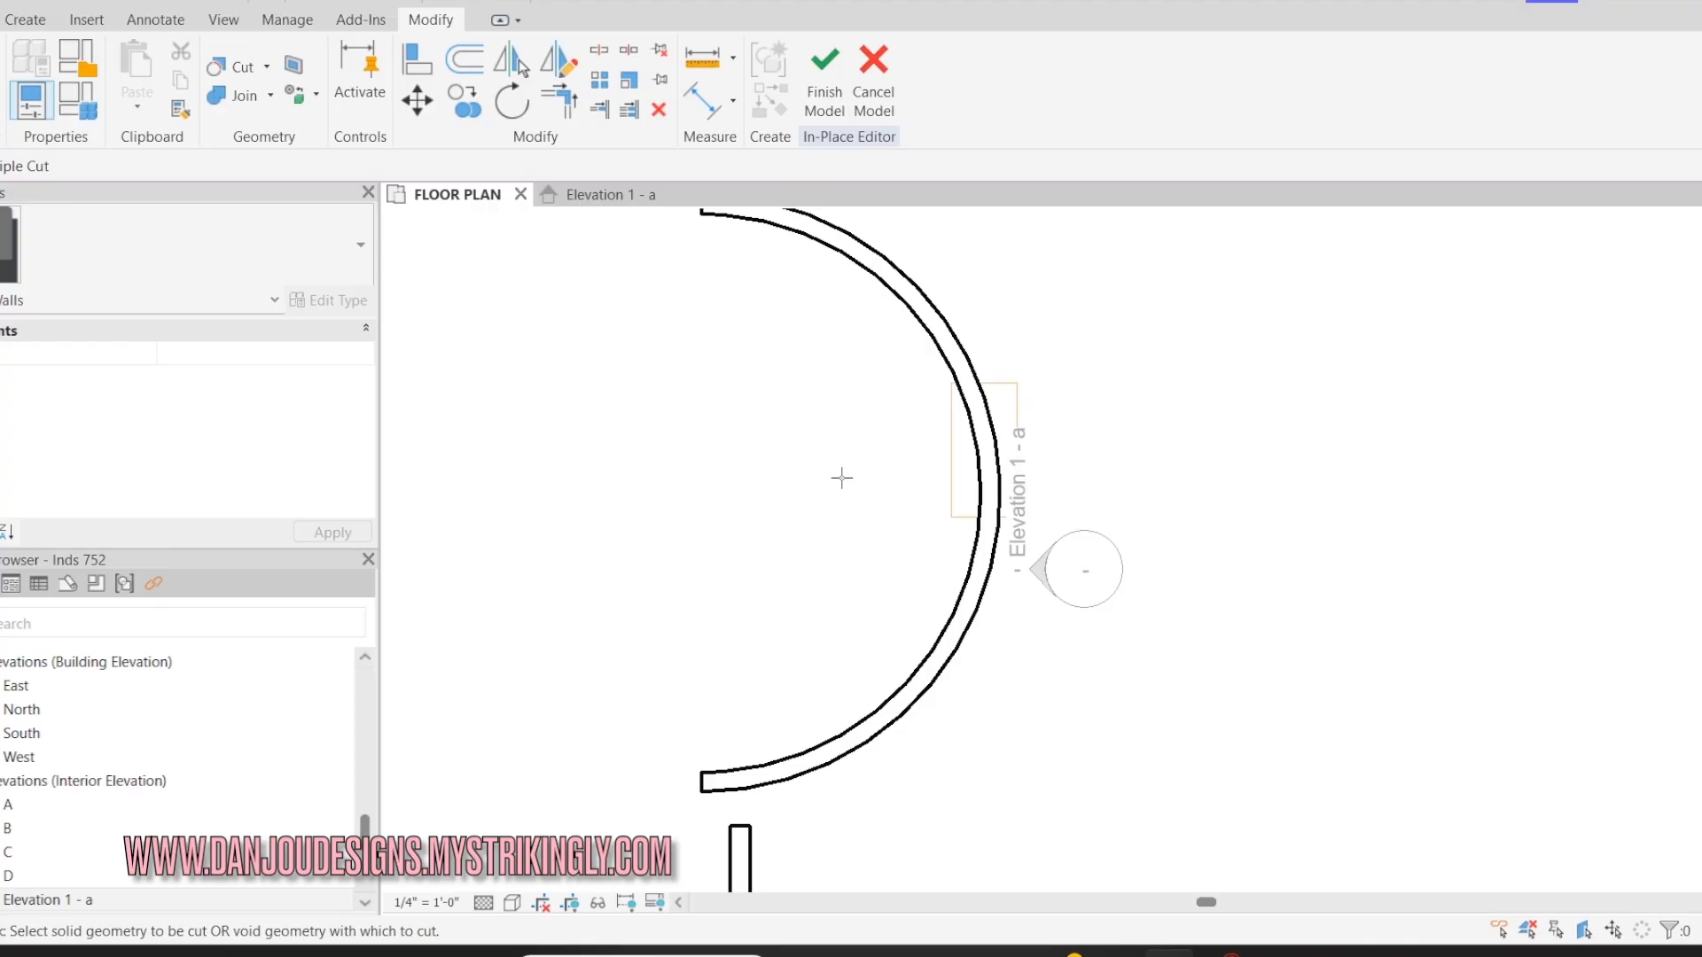
- Cut the curved wall's geometry with the void, and delete the temporary rectangular block in Elevation 1 - a
{"action": "left_click", "coordinate": [267, 67]}
{"action": "left_click", "coordinate": [263, 107]}
{"action": "left_click", "coordinate": [921, 316]}
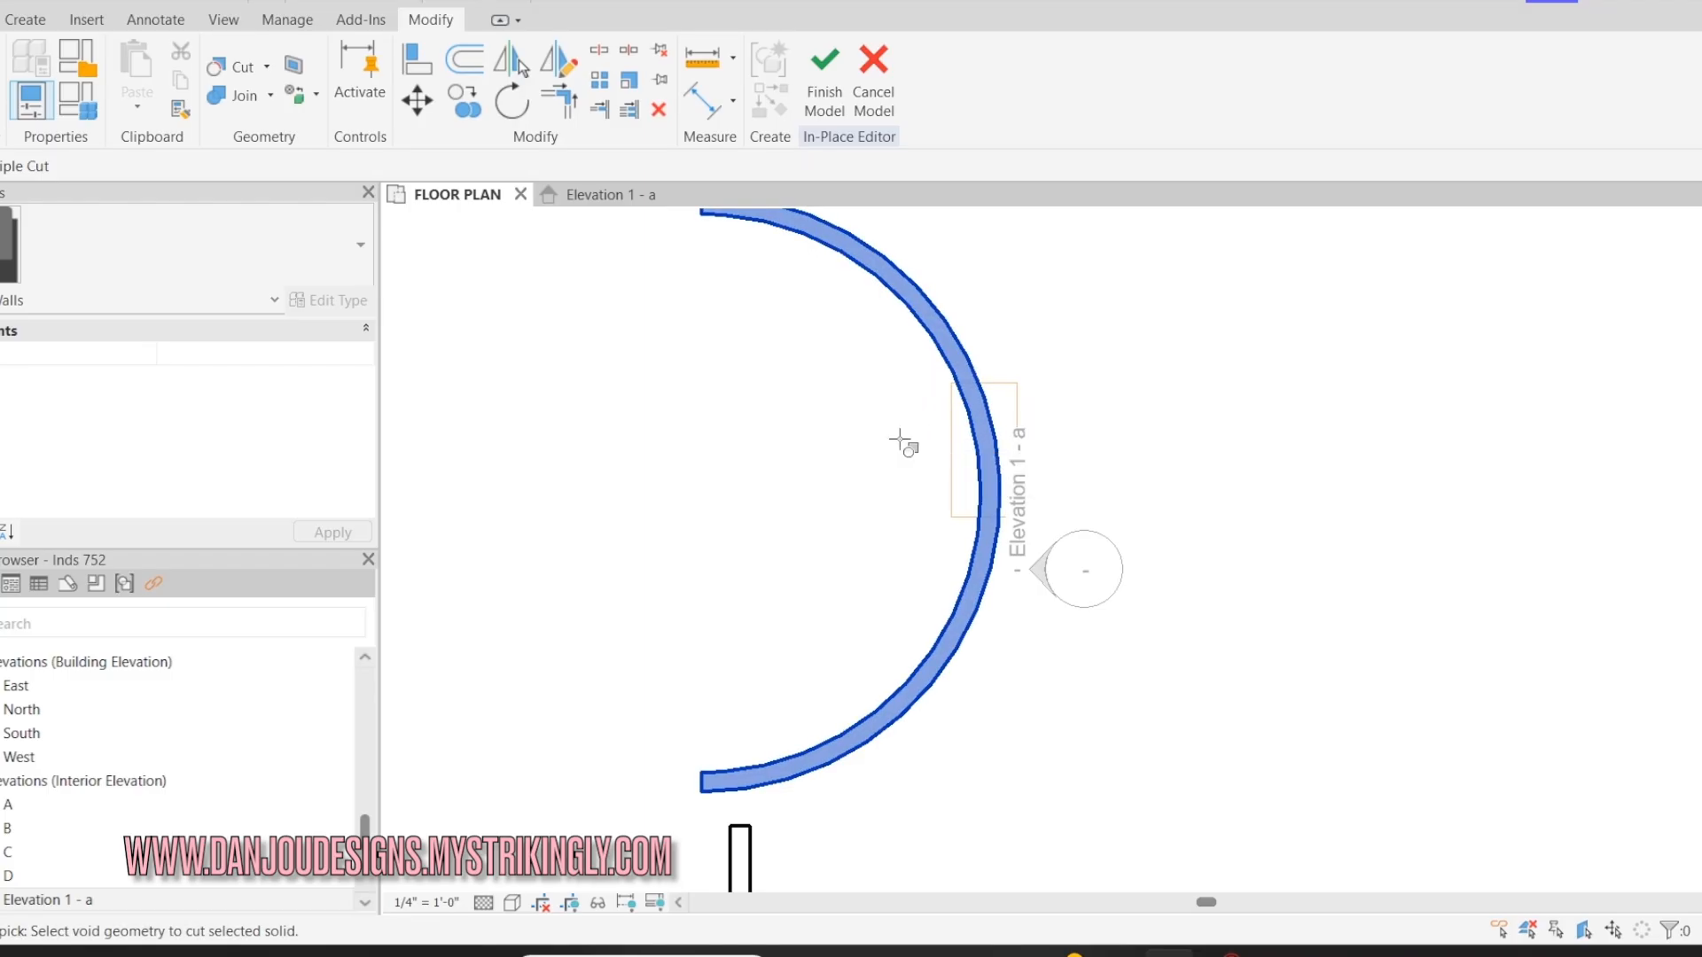
{"action": "left_click", "coordinate": [936, 444]}
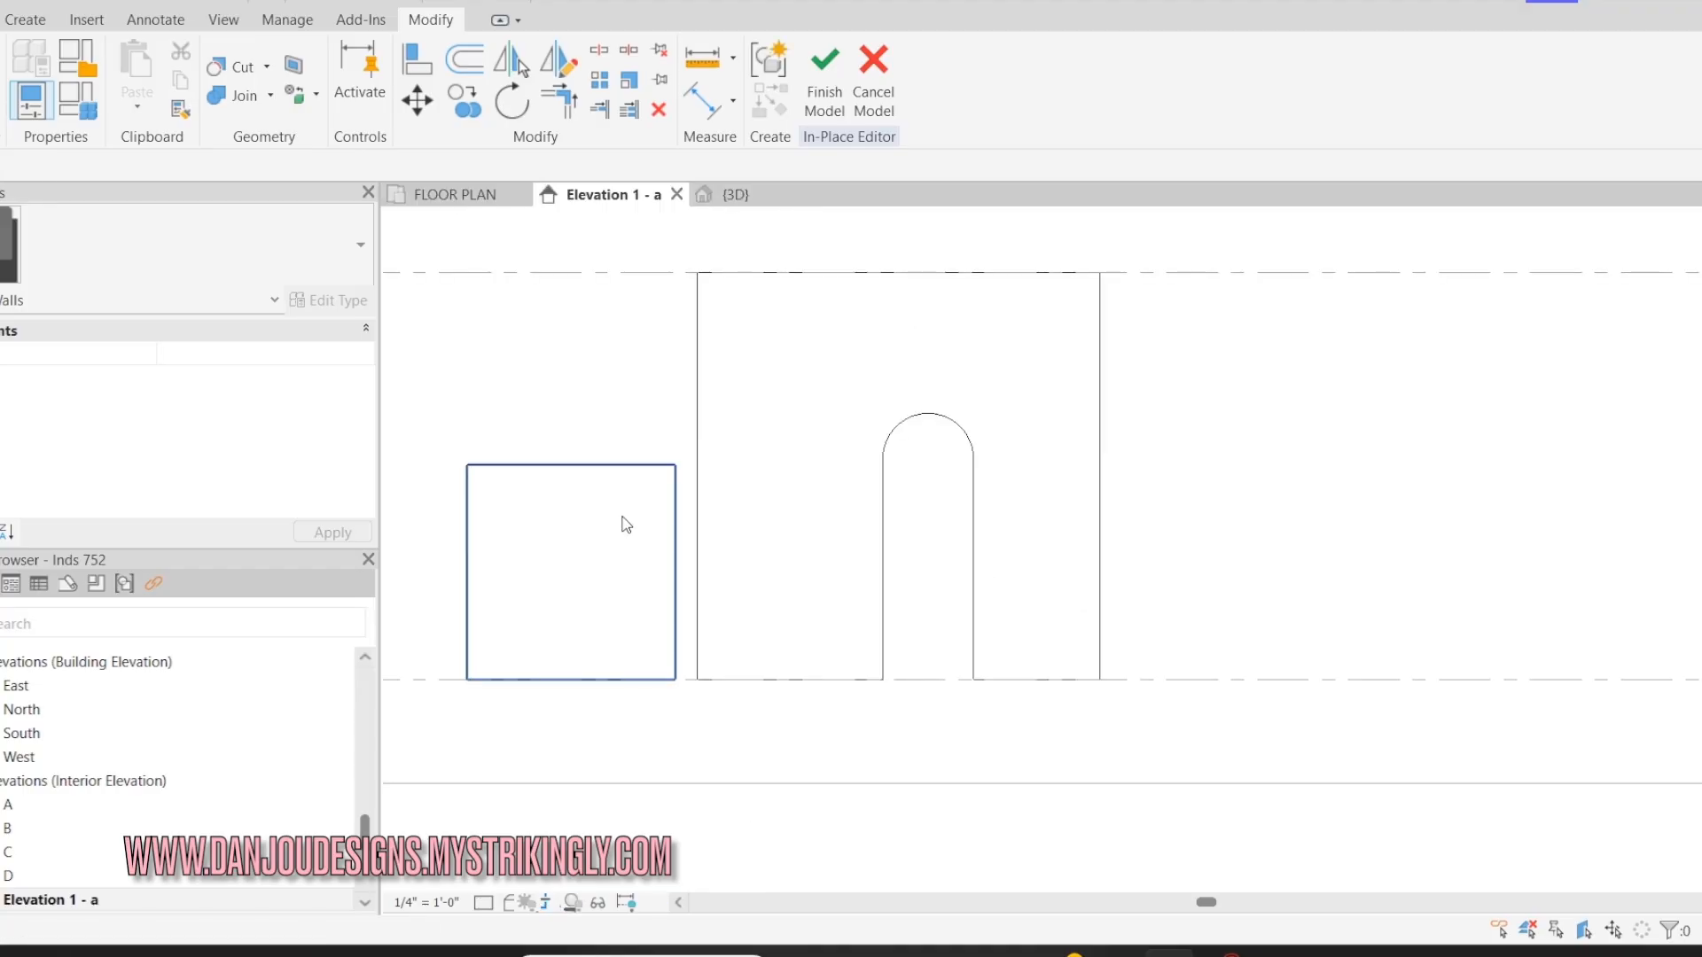
{"action": "left_click", "coordinate": [613, 474]}
{"action": "key", "text": "Delete"}
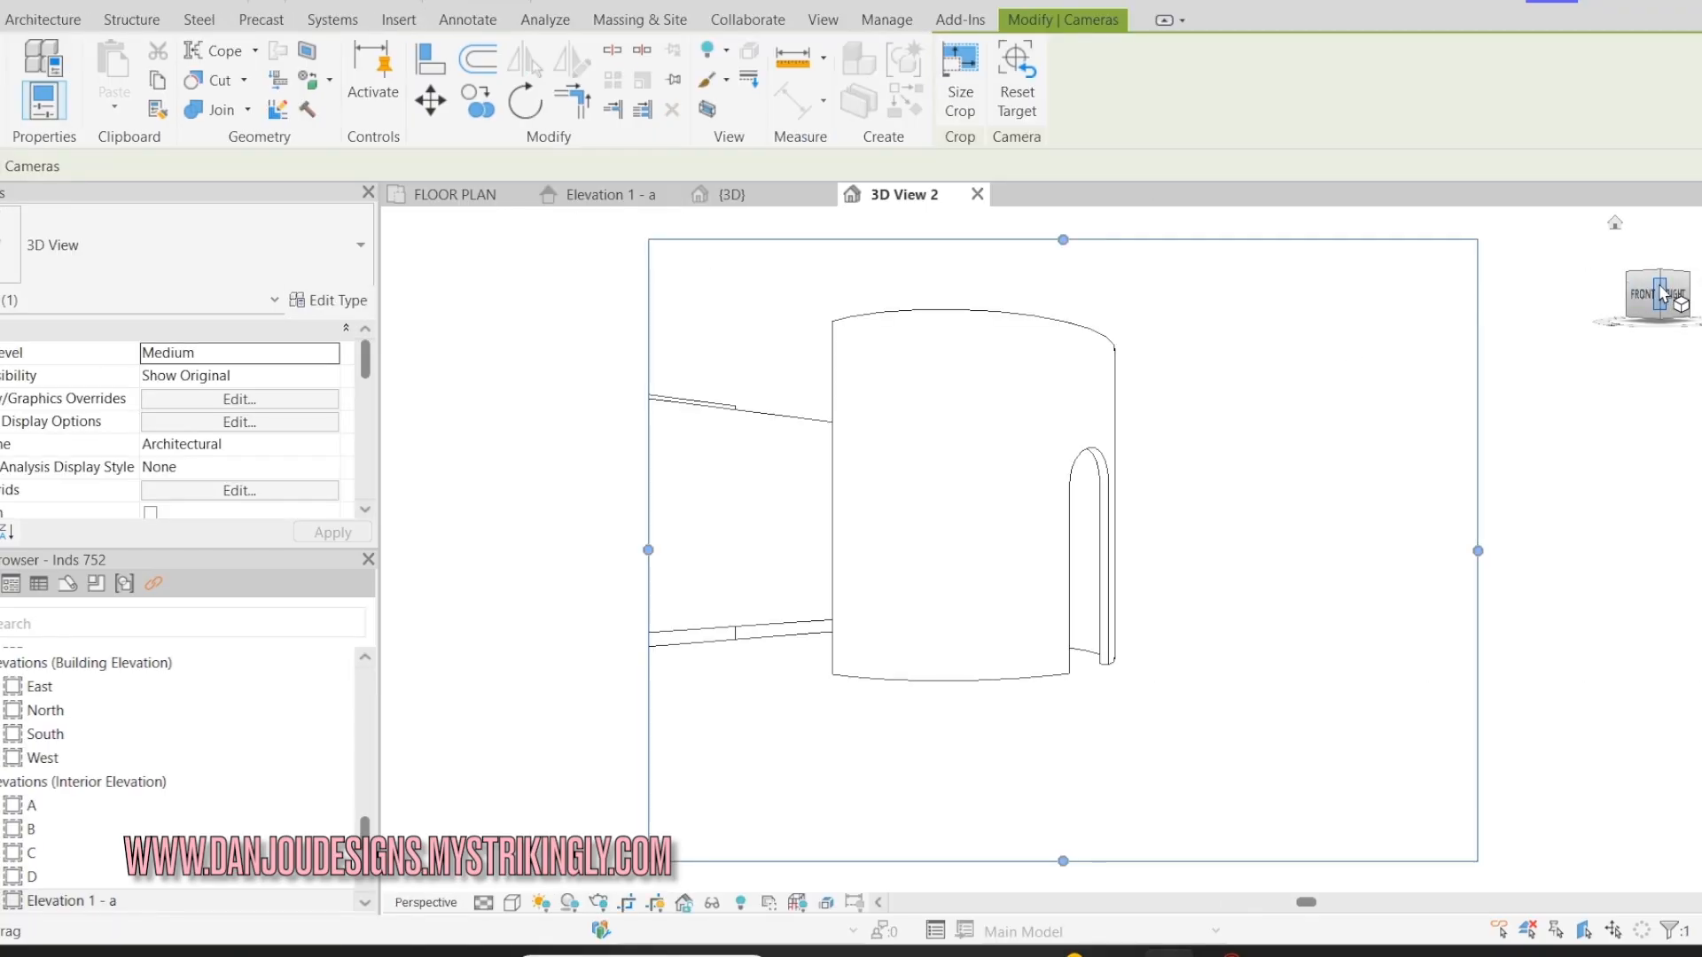
- Examine the curved wall and its arched opening from several angles in 3D View 2 and the {3D} view
{"action": "mouse_move", "coordinate": [1662, 295]}
{"action": "left_mouse_down"}
{"action": "mouse_move", "coordinate": [1574, 295]}
{"action": "mouse_move", "coordinate": [1687, 327]}
{"action": "mouse_move", "coordinate": [1630, 328]}
{"action": "left_mouse_up"}
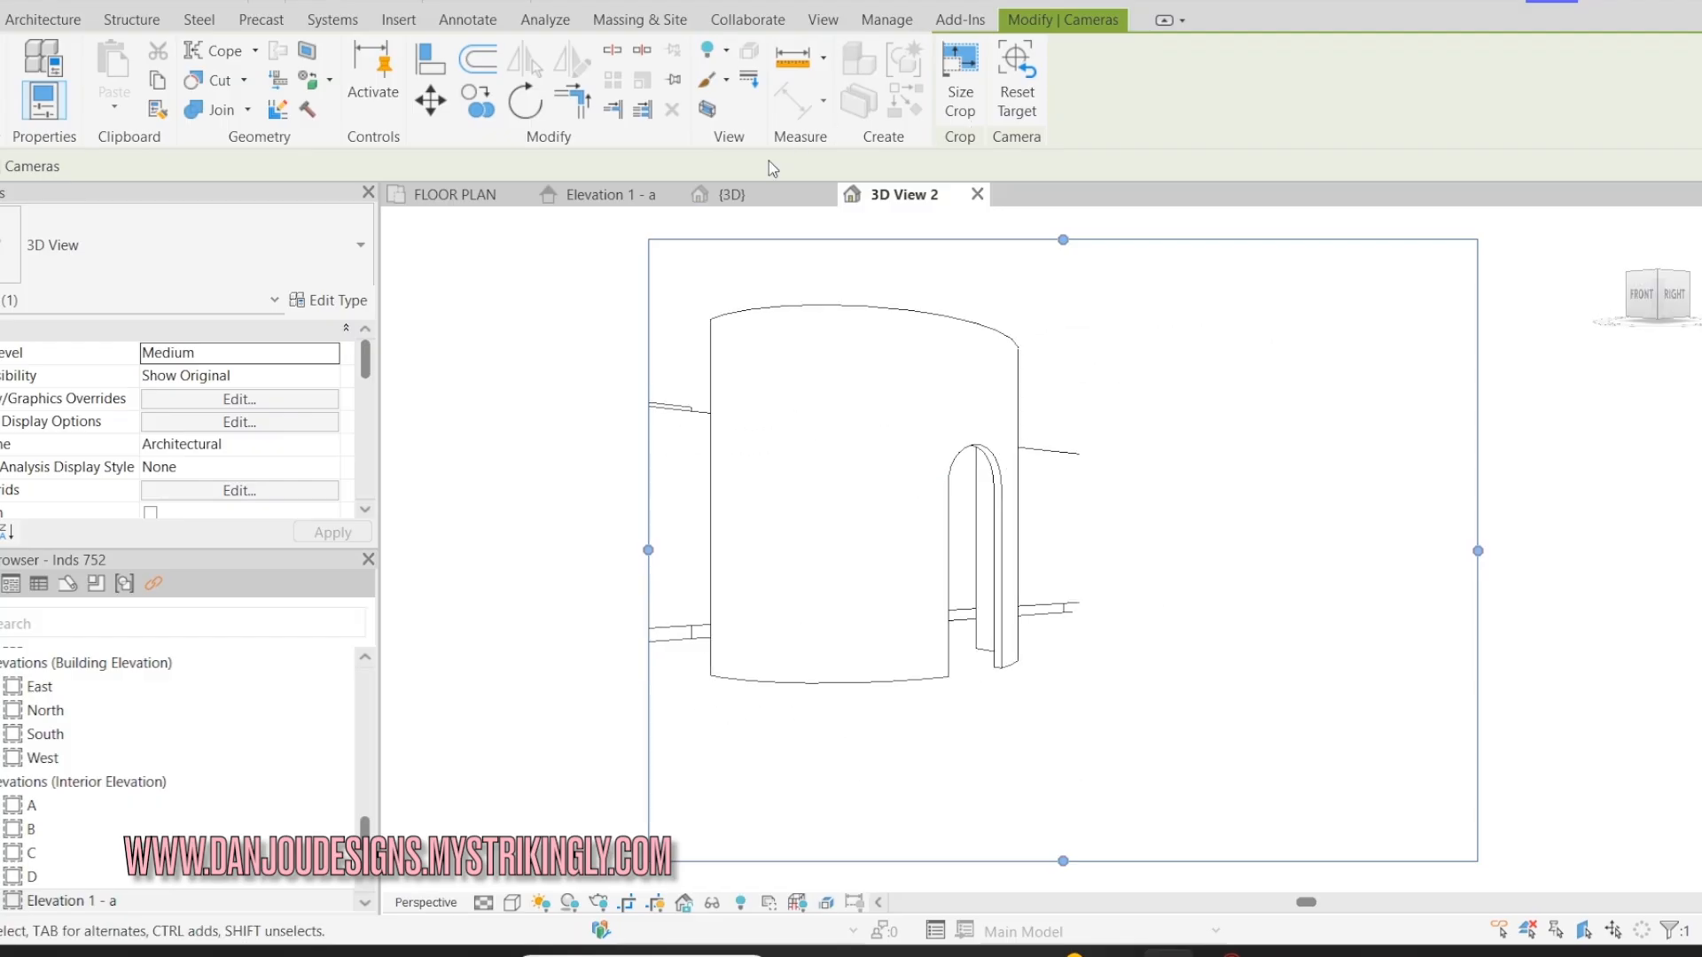
{"action": "left_click", "coordinate": [743, 189]}
{"action": "scroll", "coordinate": [891, 503], "scroll_direction": "down", "scroll_amount": 3}
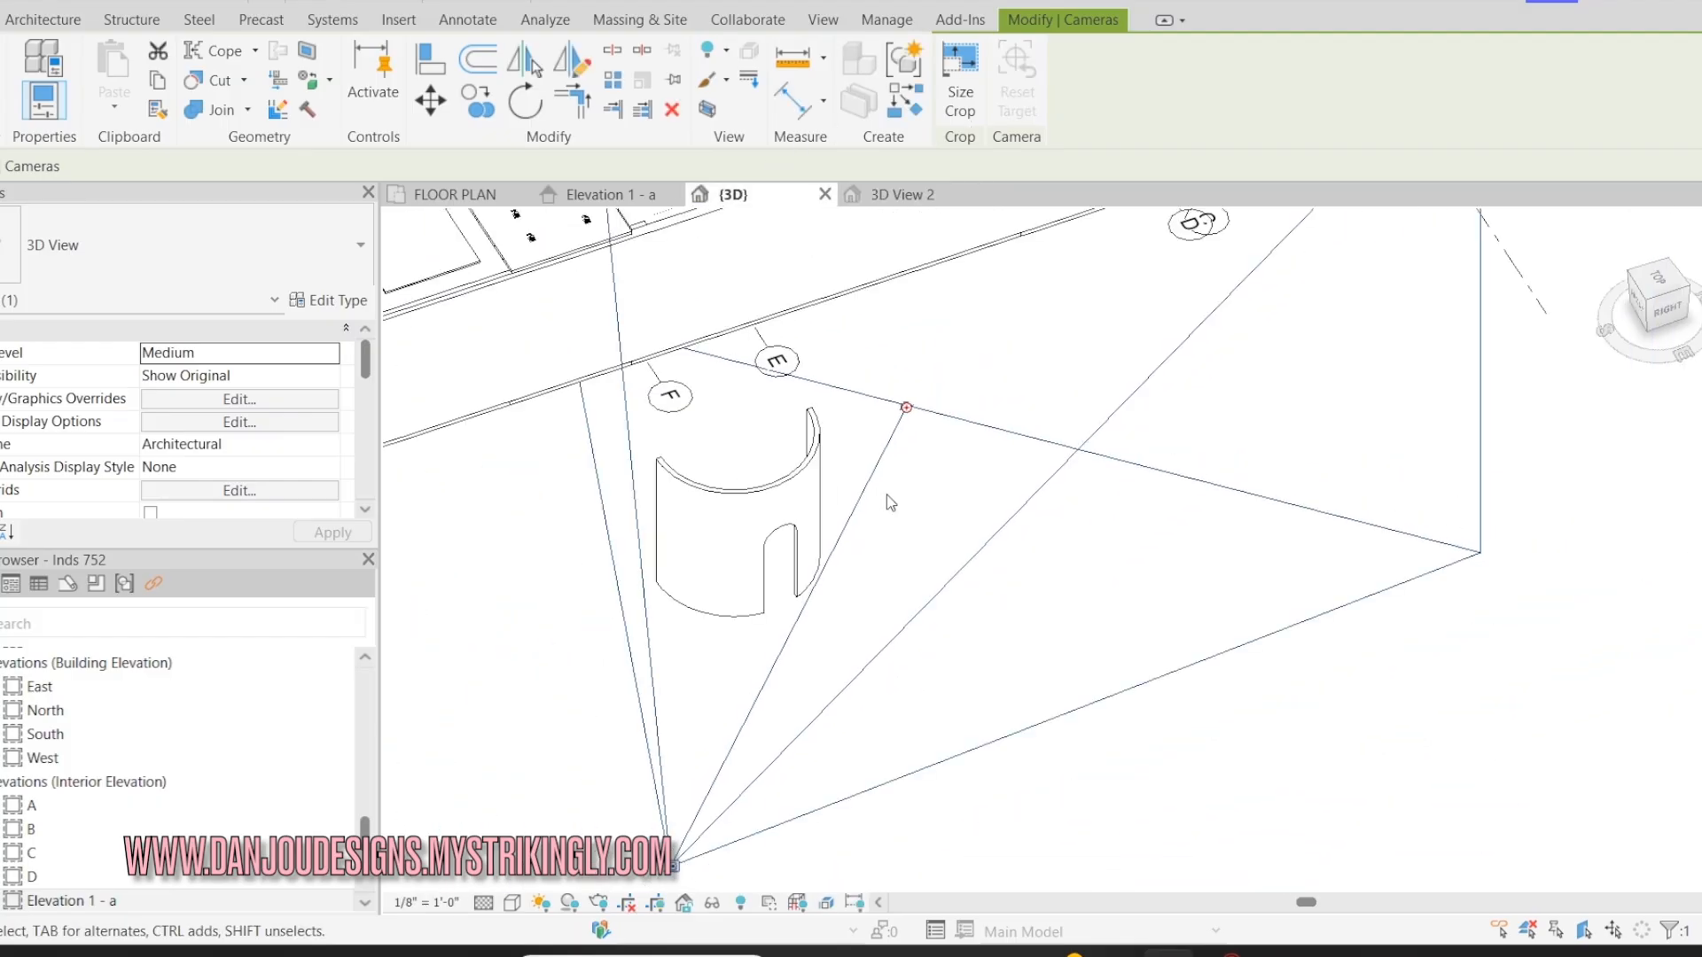
{"action": "left_click", "coordinate": [570, 625]}
{"action": "scroll", "coordinate": [524, 558], "scroll_direction": "up", "scroll_amount": 4}
{"action": "scroll", "coordinate": [521, 554], "scroll_direction": "up", "scroll_amount": 2}
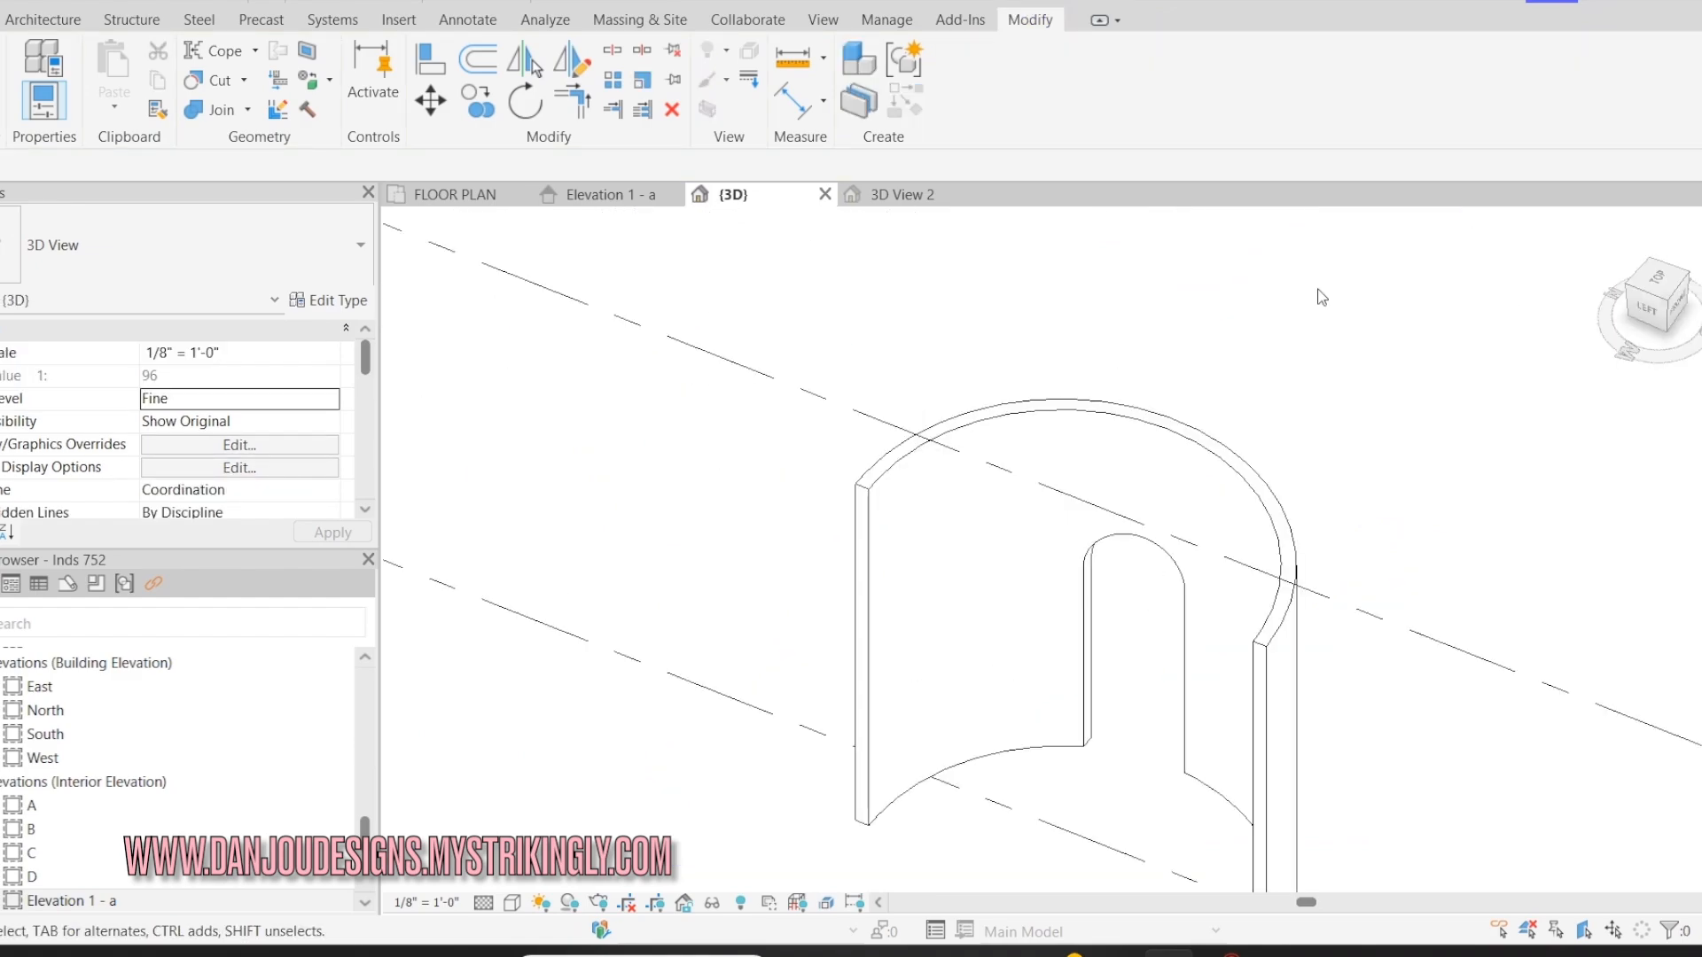
{"action": "scroll", "coordinate": [1319, 291], "scroll_direction": "down", "scroll_amount": 2}
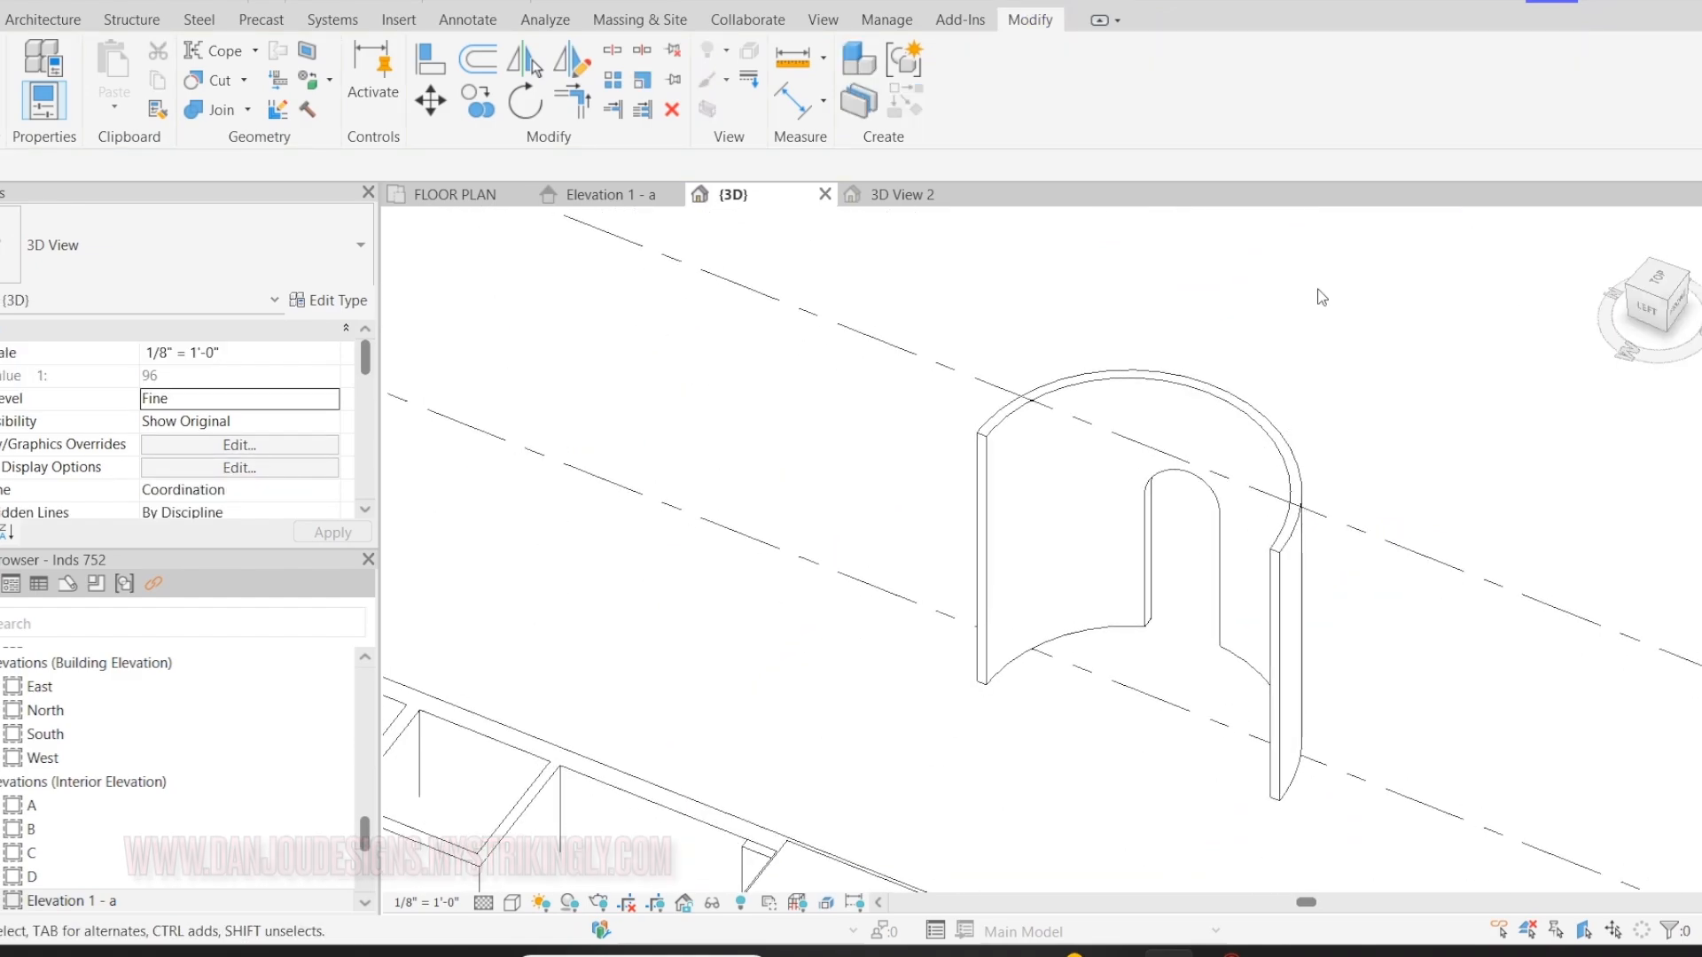